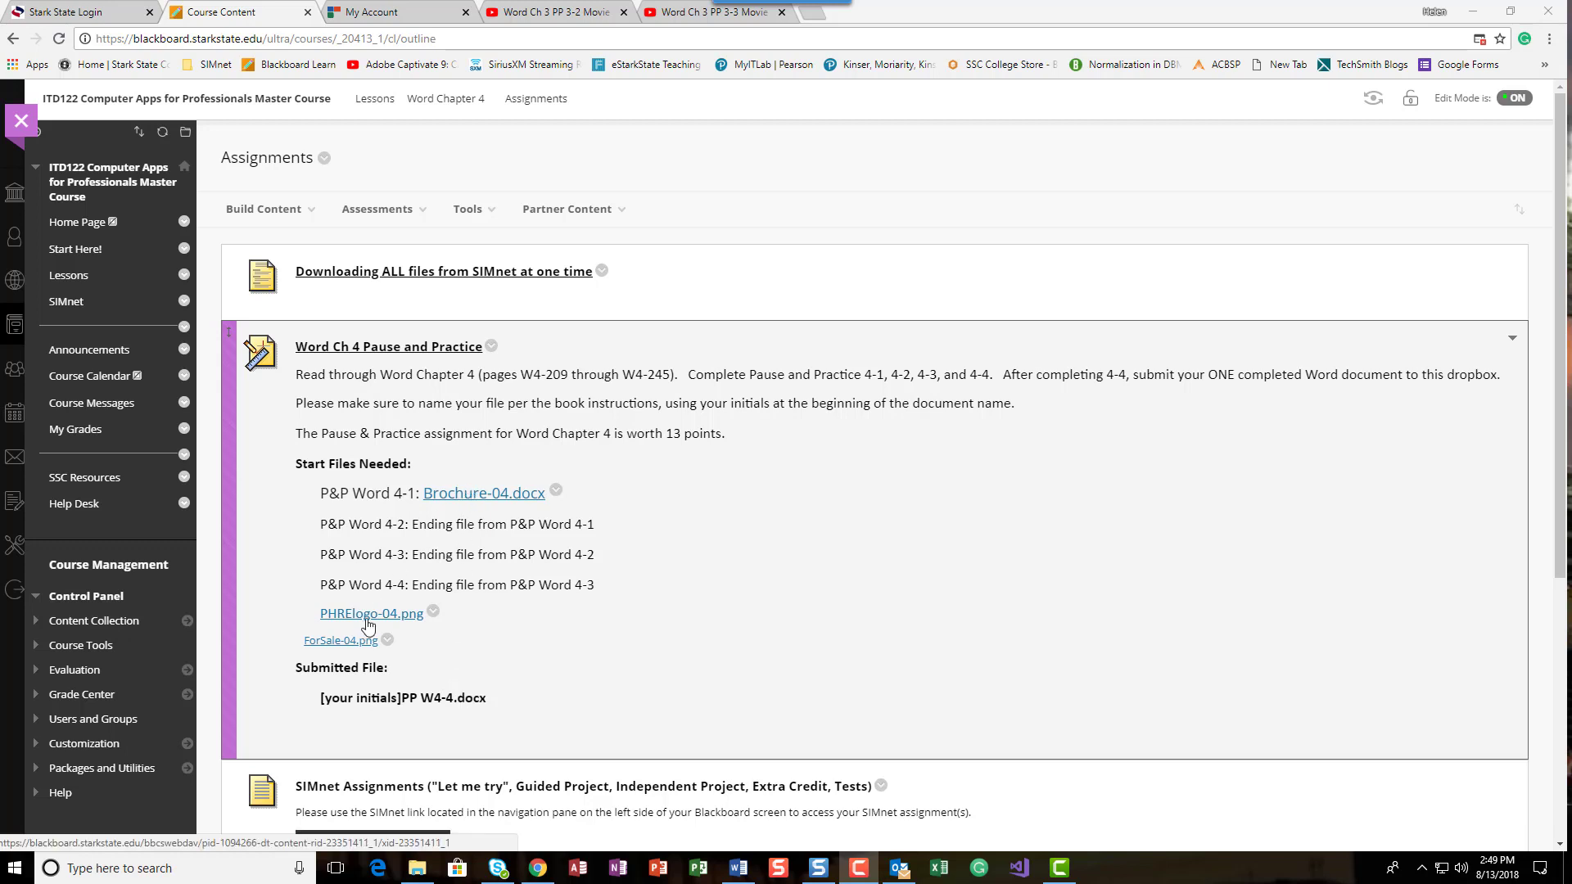
- Download the Brochure-04.docx start file and save the linked PHRElogo-04.png image to the Downloads folder
click(477, 495)
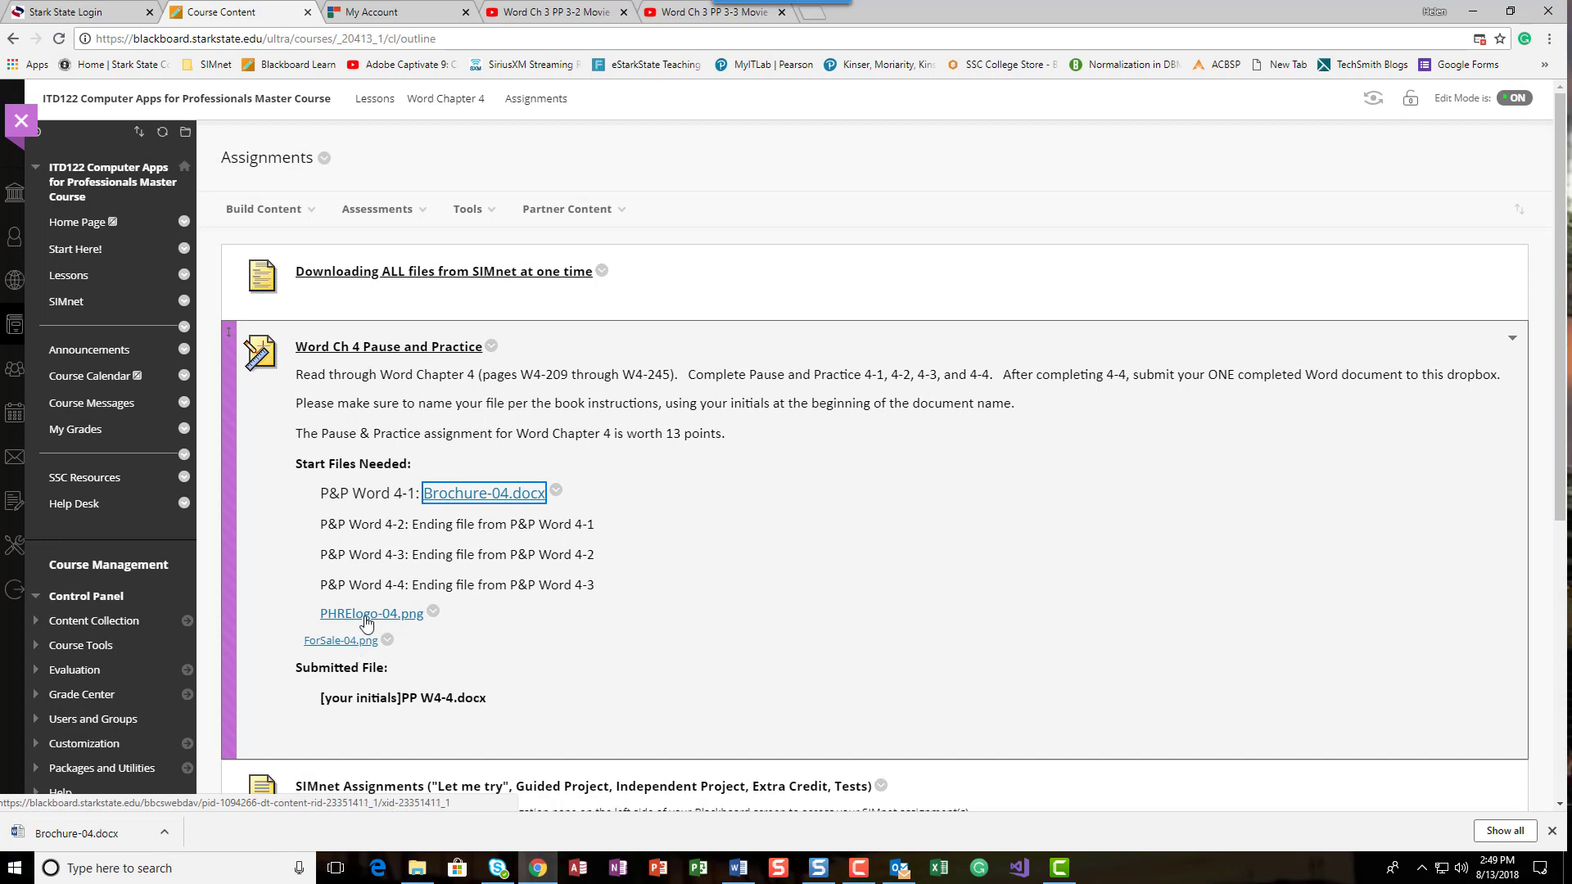
click(366, 618)
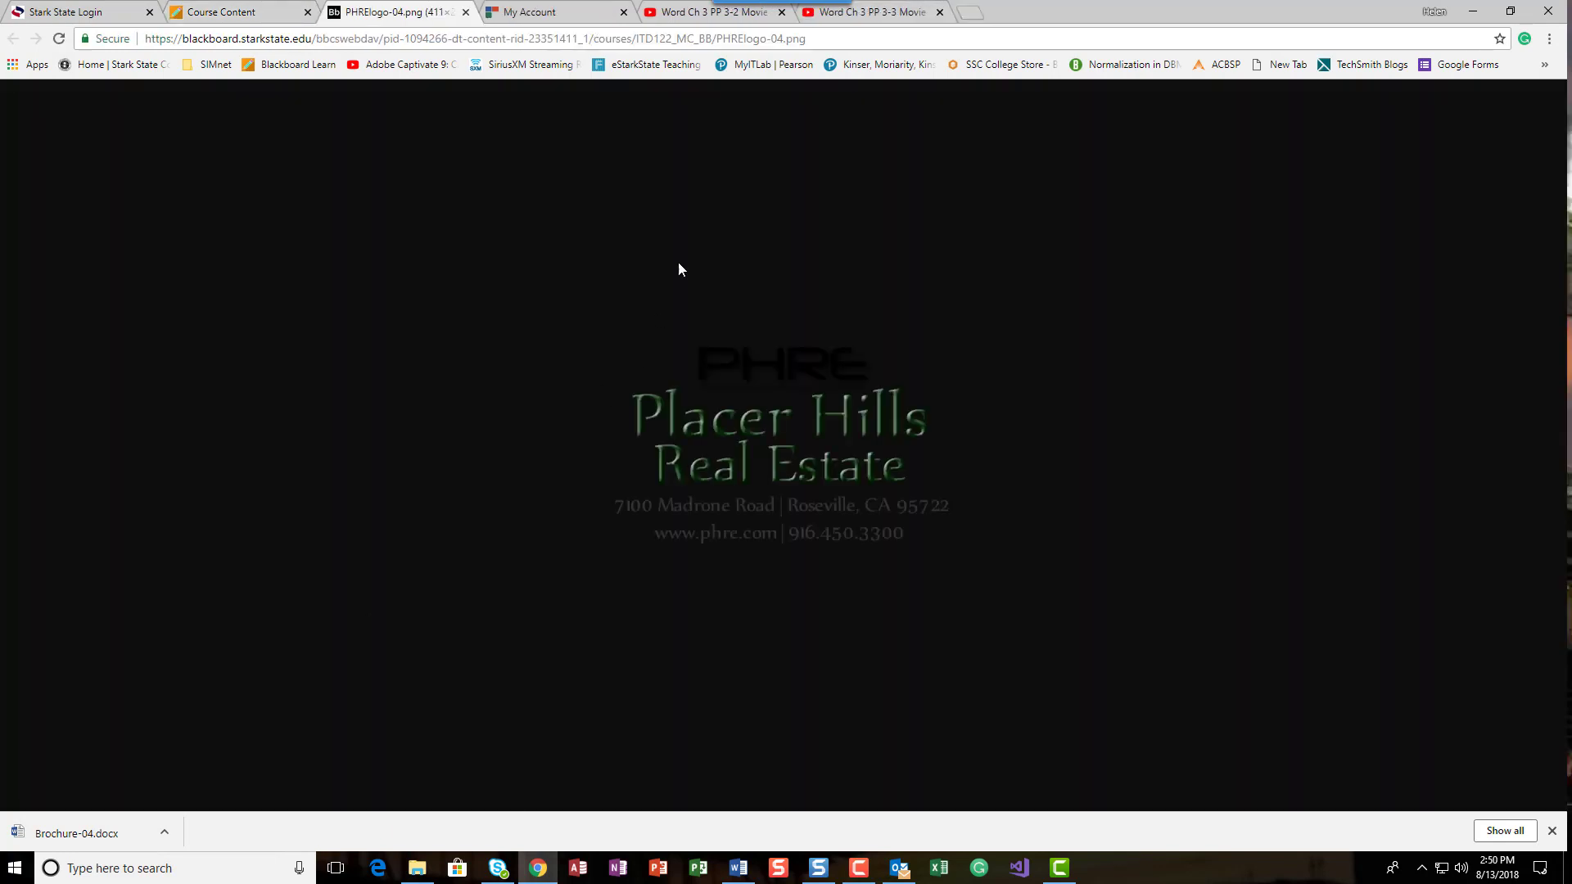
click(466, 11)
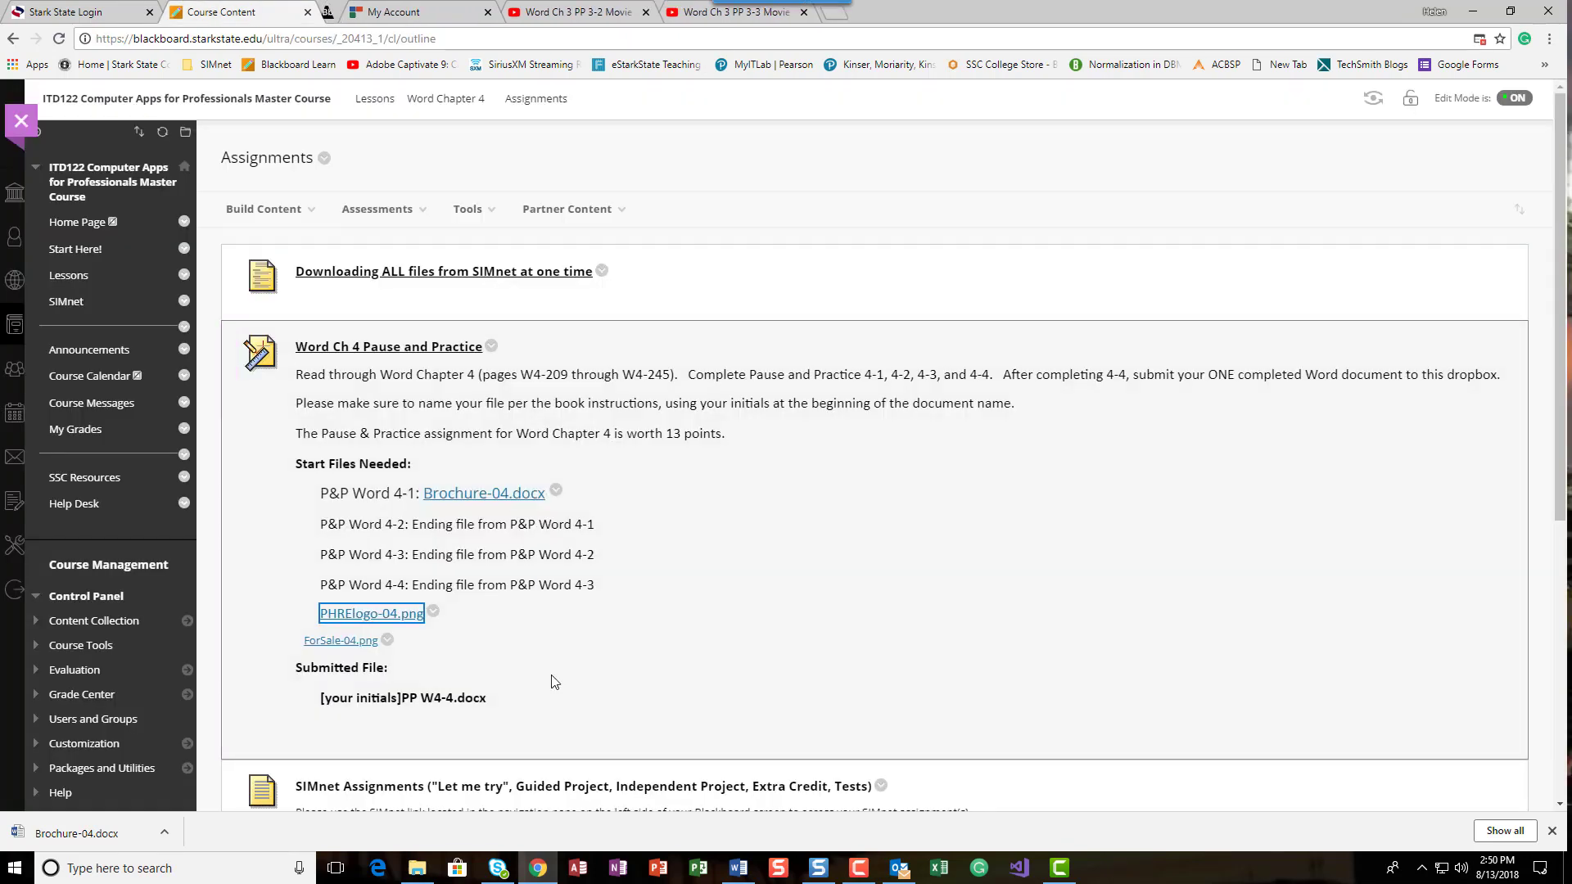
right_click(373, 621)
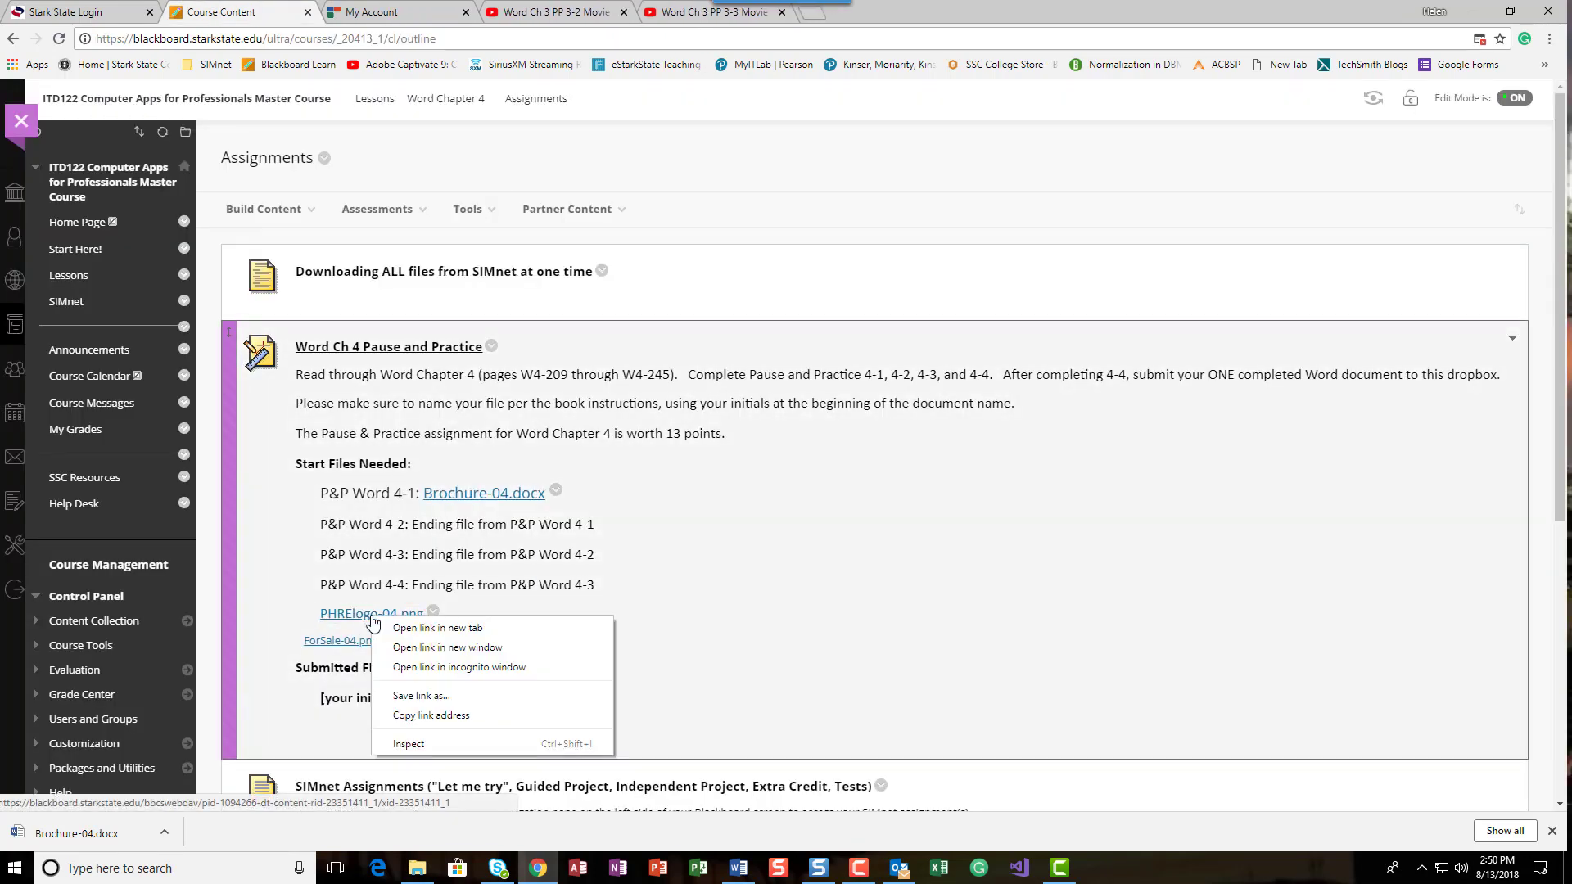
click(420, 696)
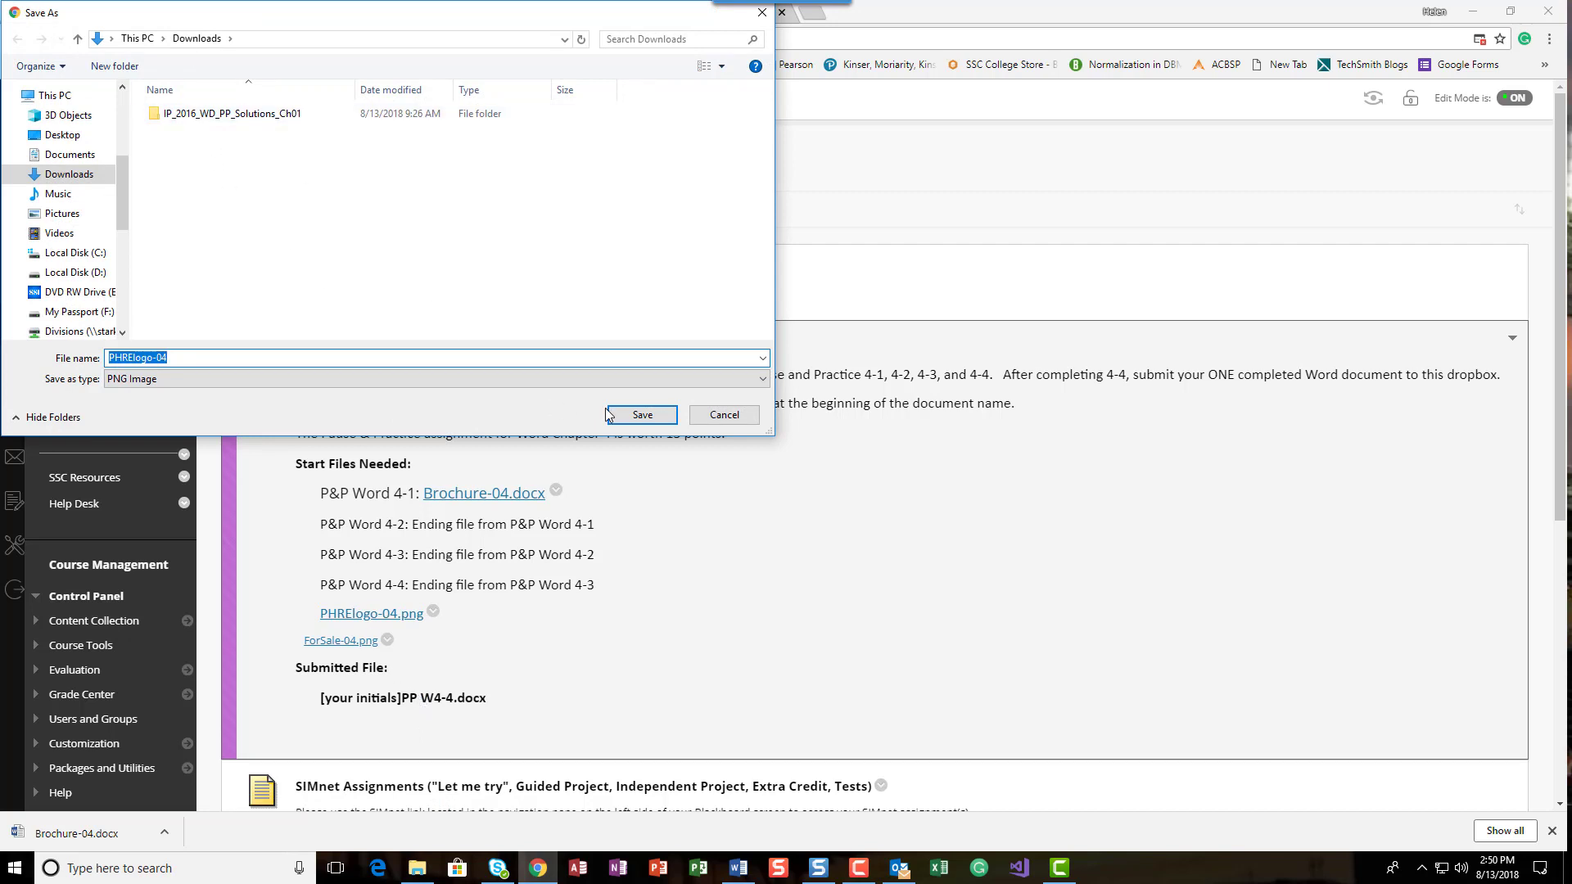
click(642, 415)
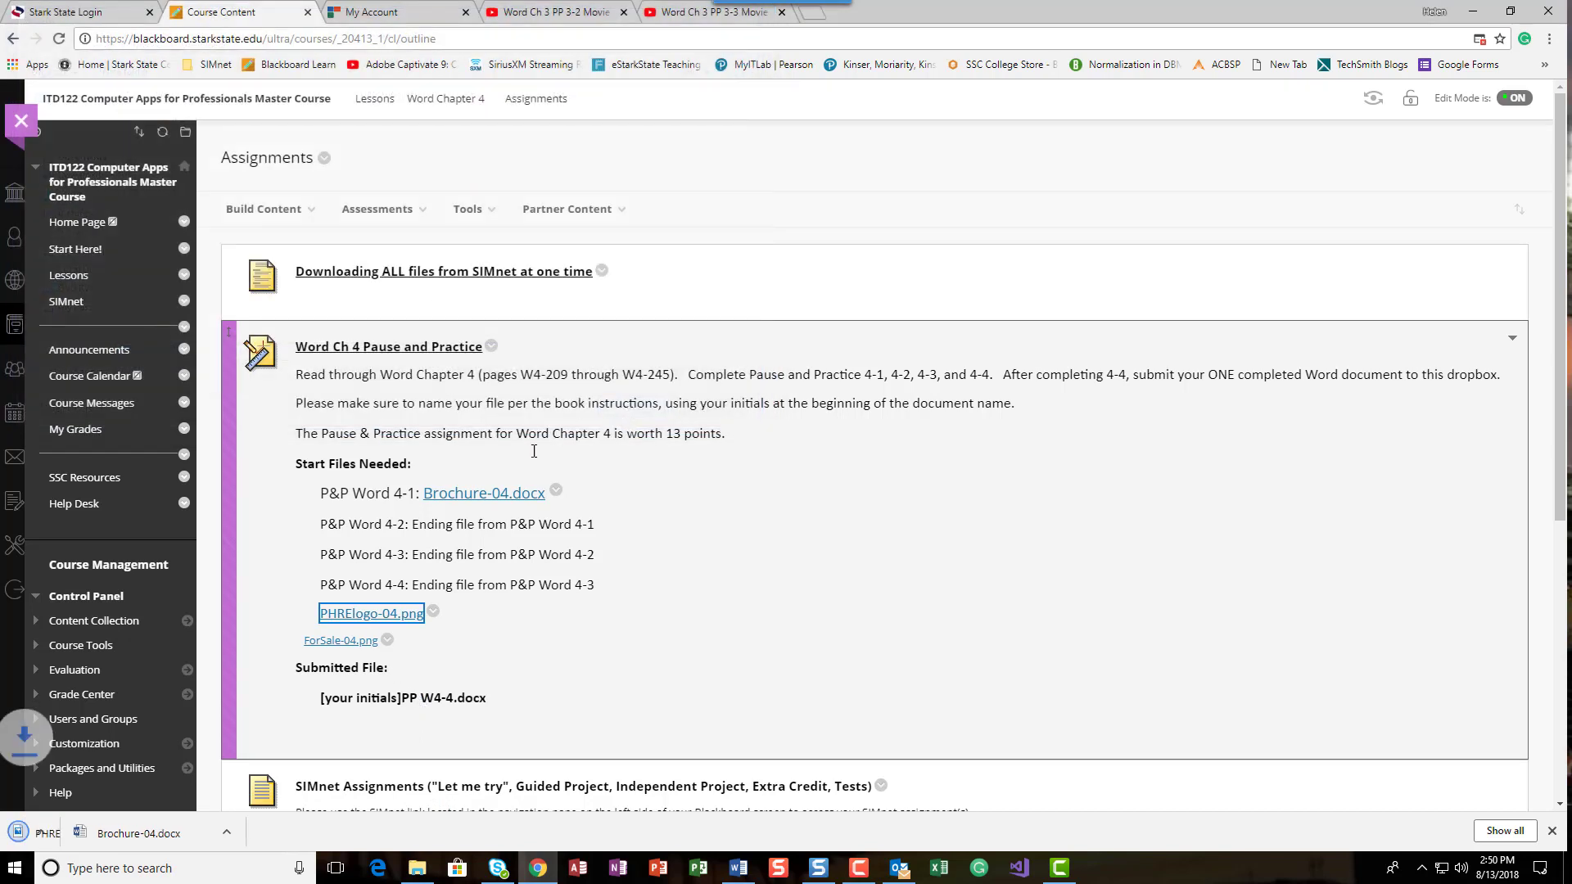
- Save the linked ForSale-04.png image to the Downloads folder
right_click(354, 643)
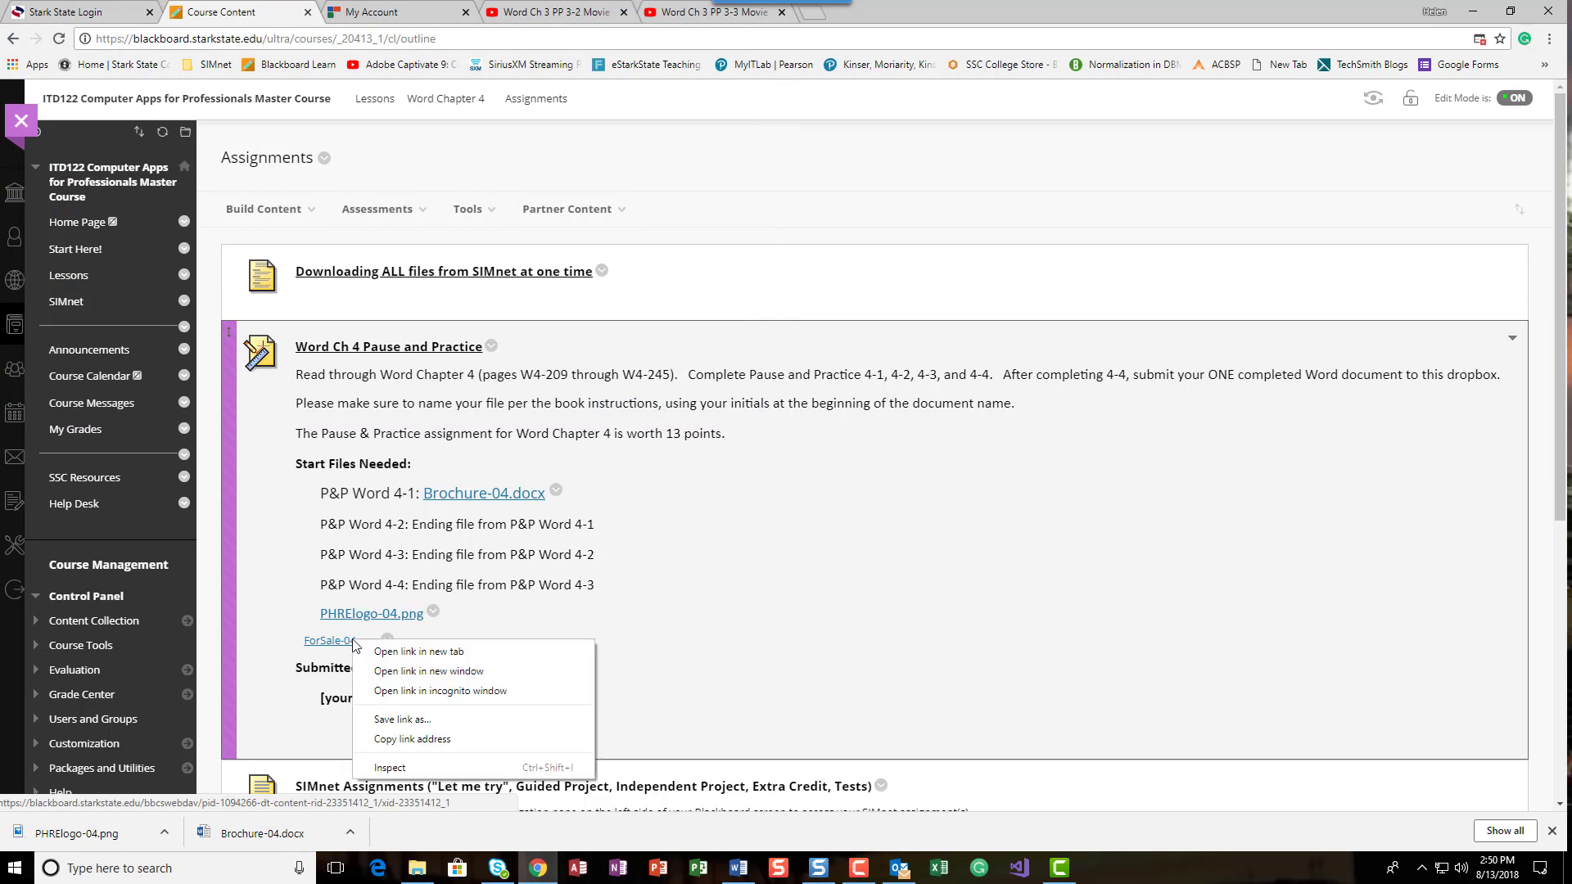
click(394, 720)
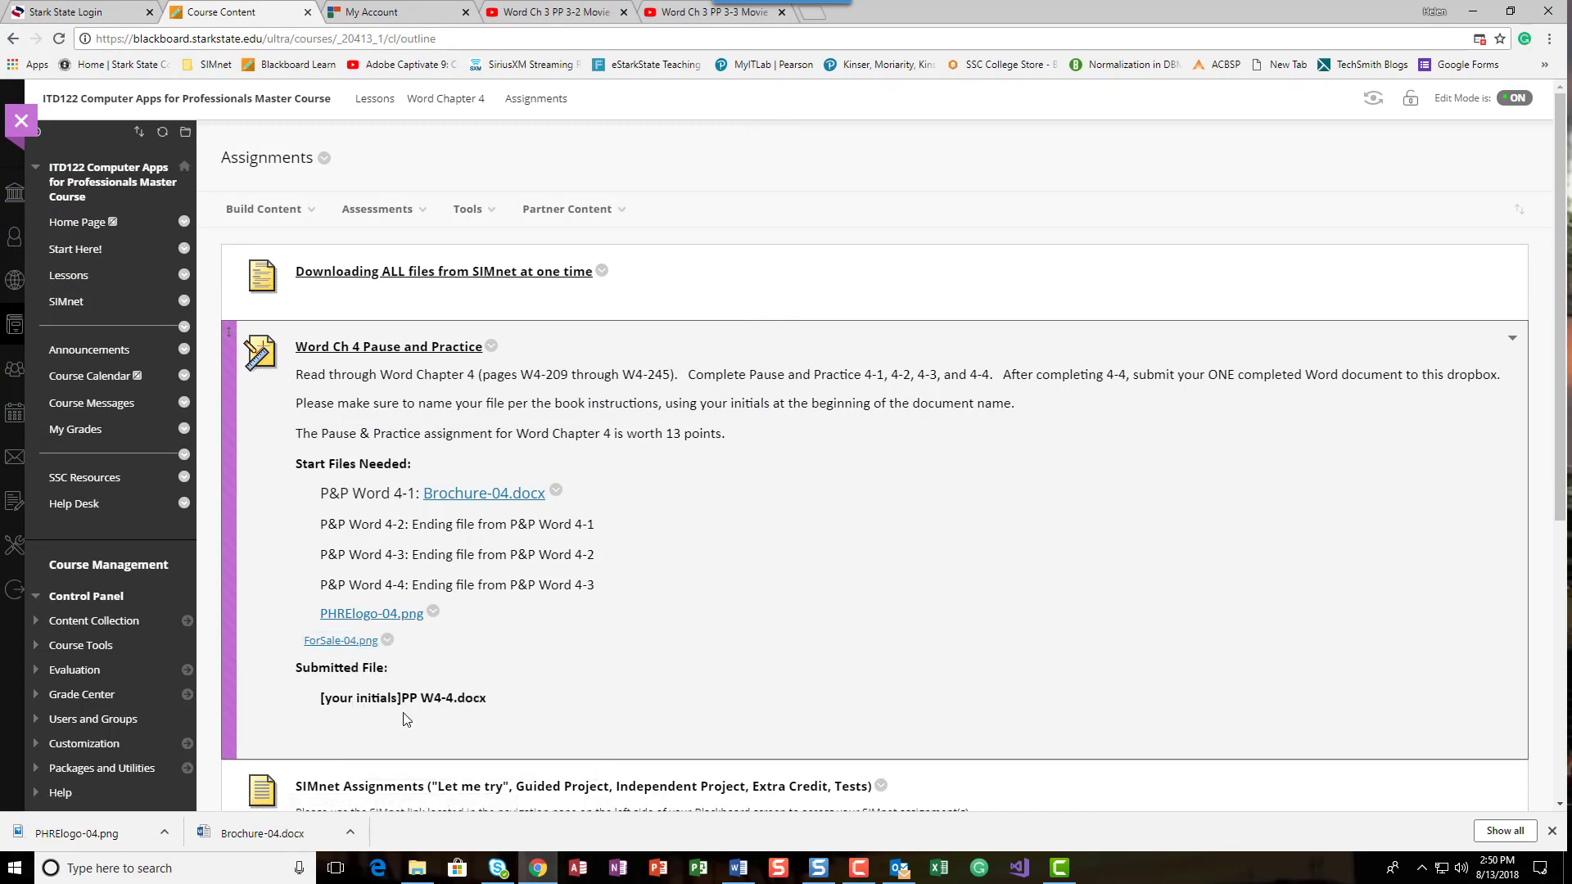
click(642, 415)
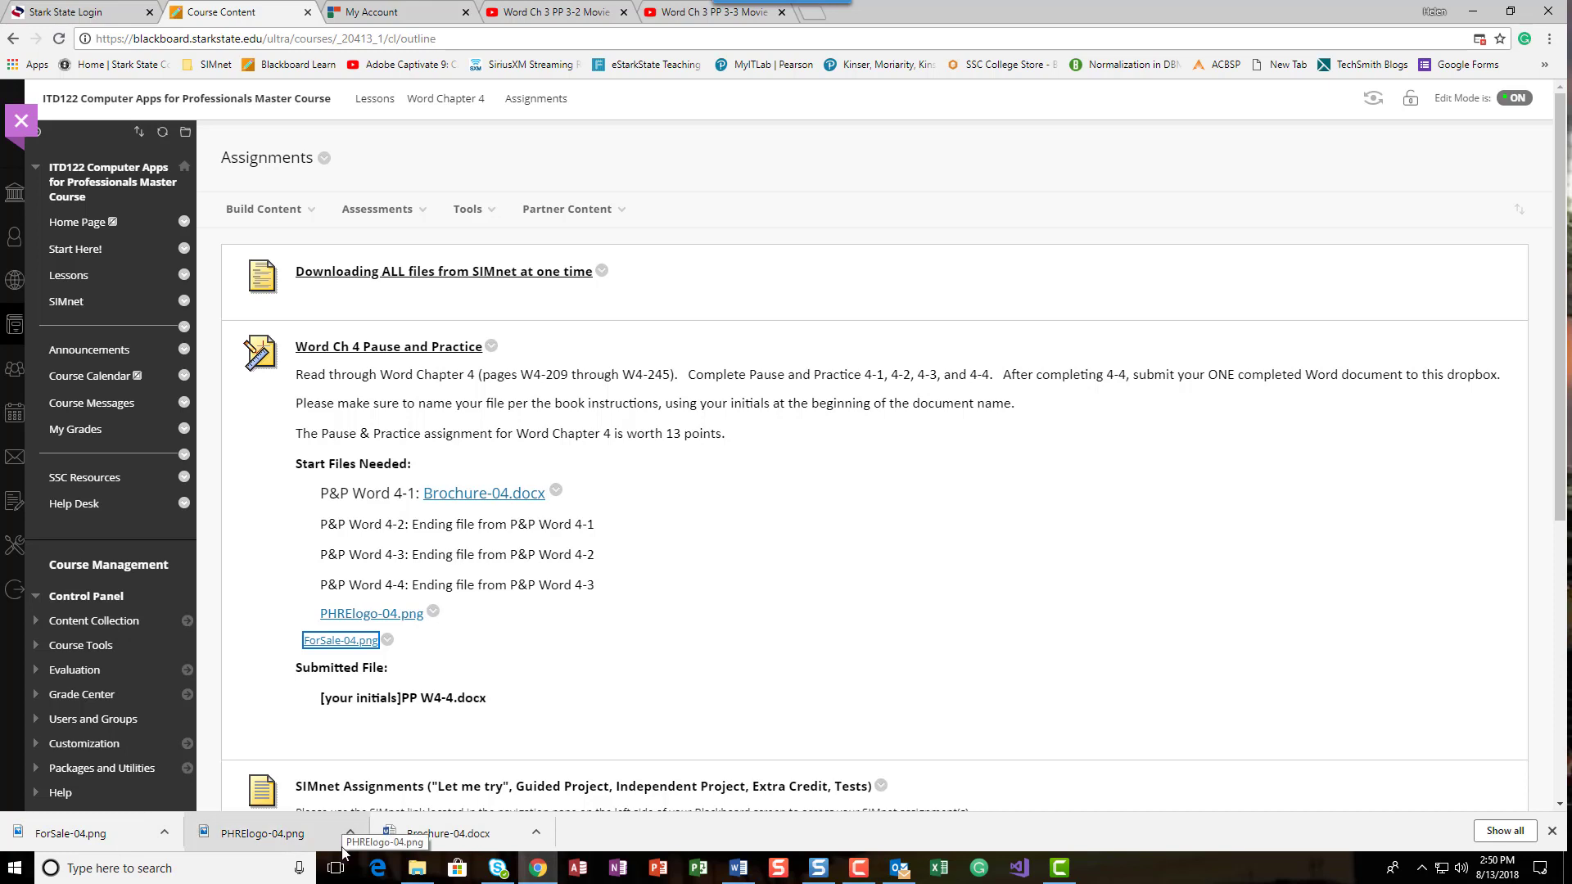
- Open the downloaded Brochure-04.docx in Word and save it as hjm PP W4-4 in the CamtasiaMovies folder
click(412, 842)
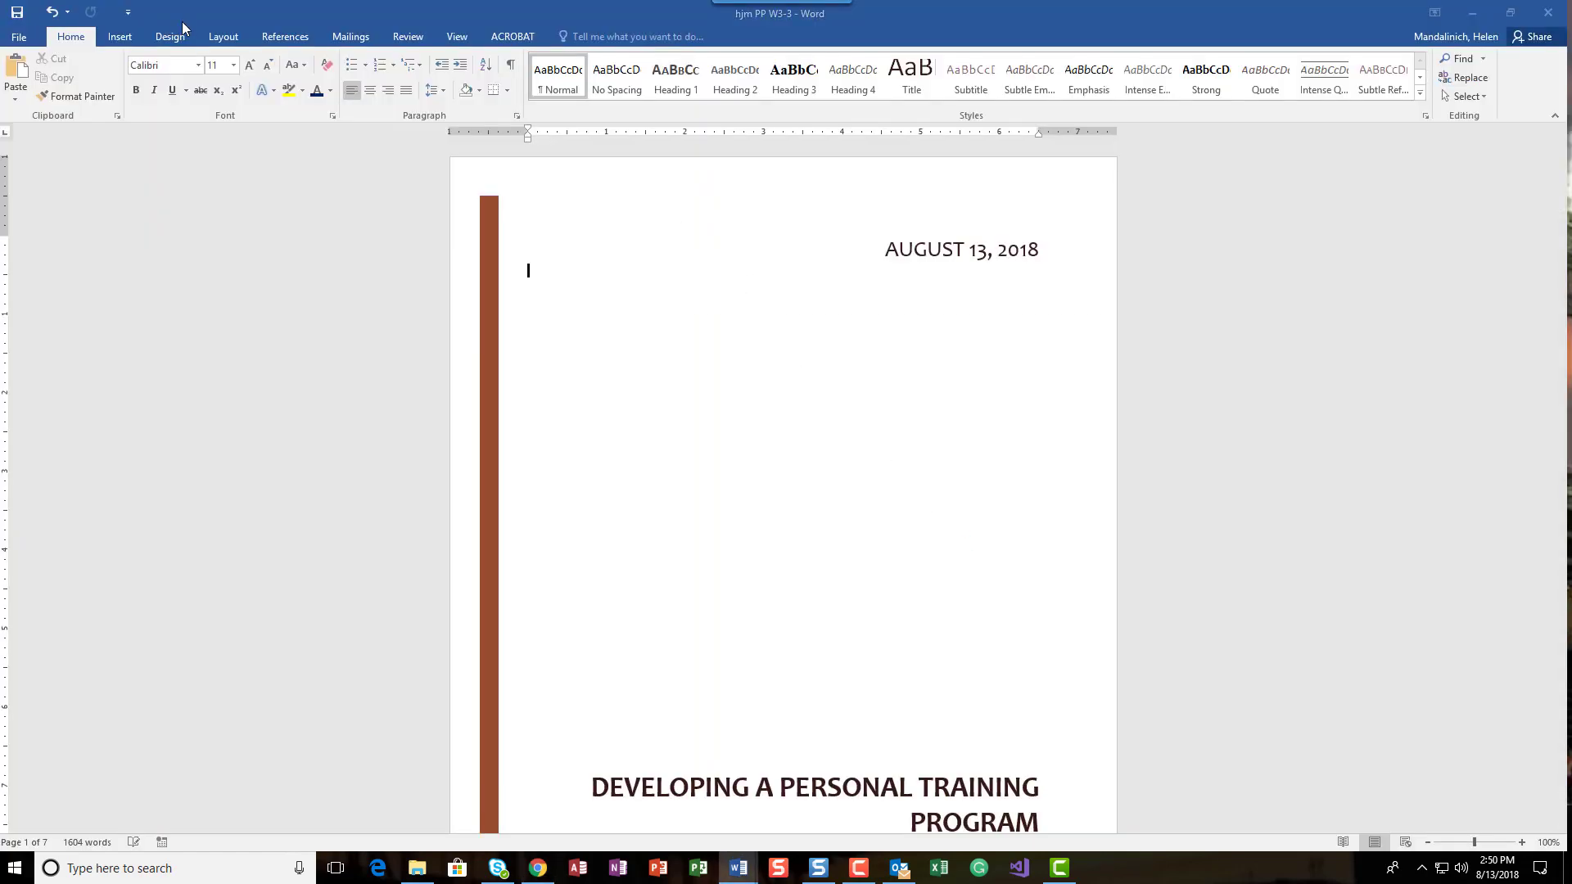
click(18, 36)
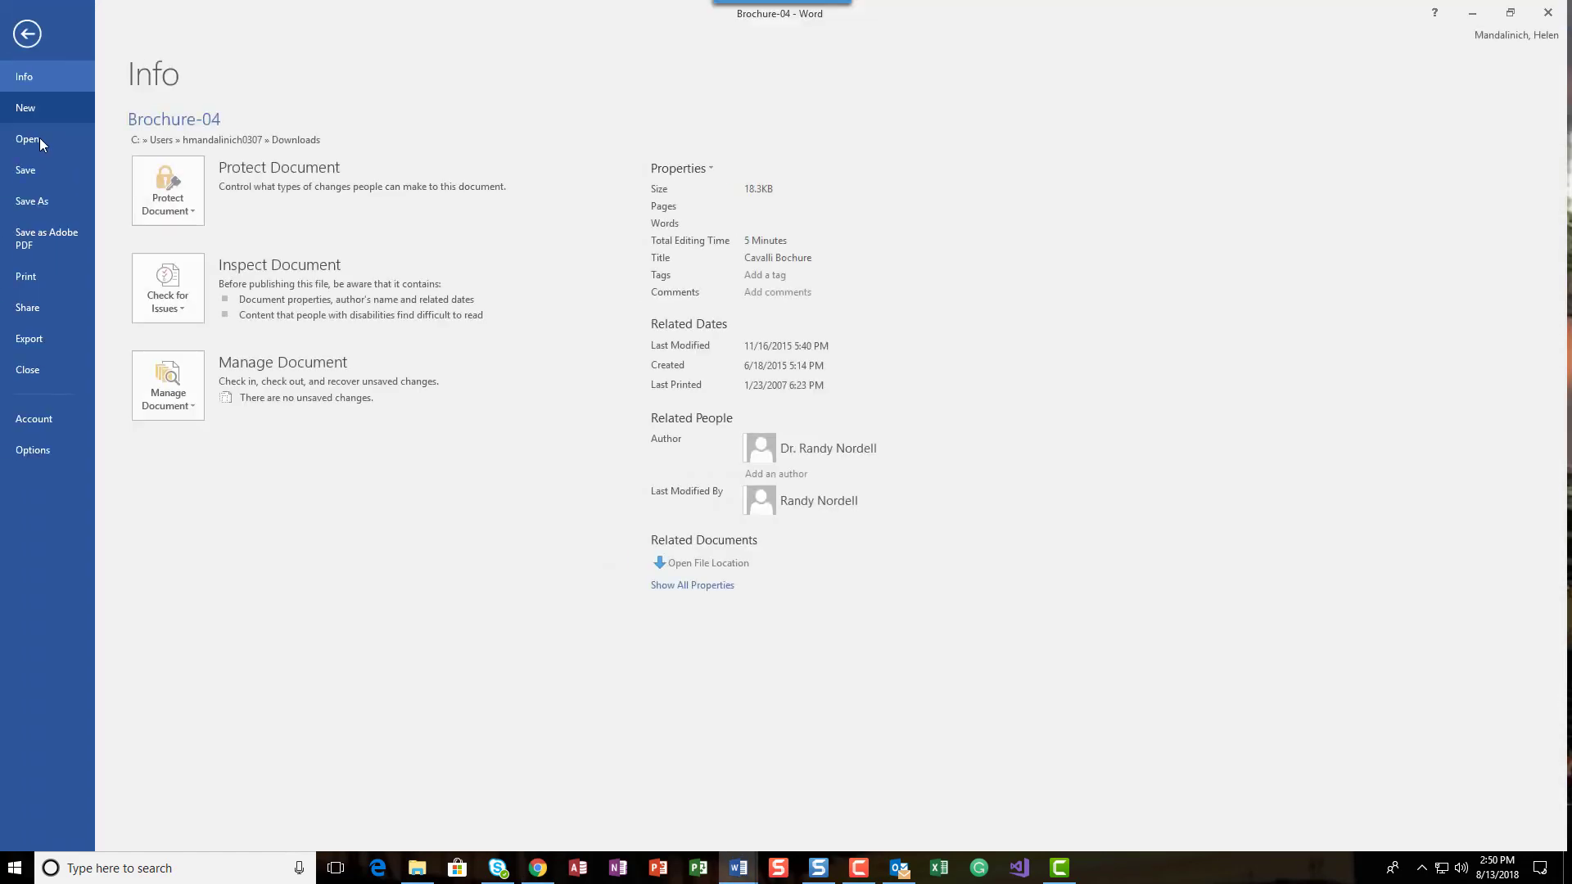
click(41, 201)
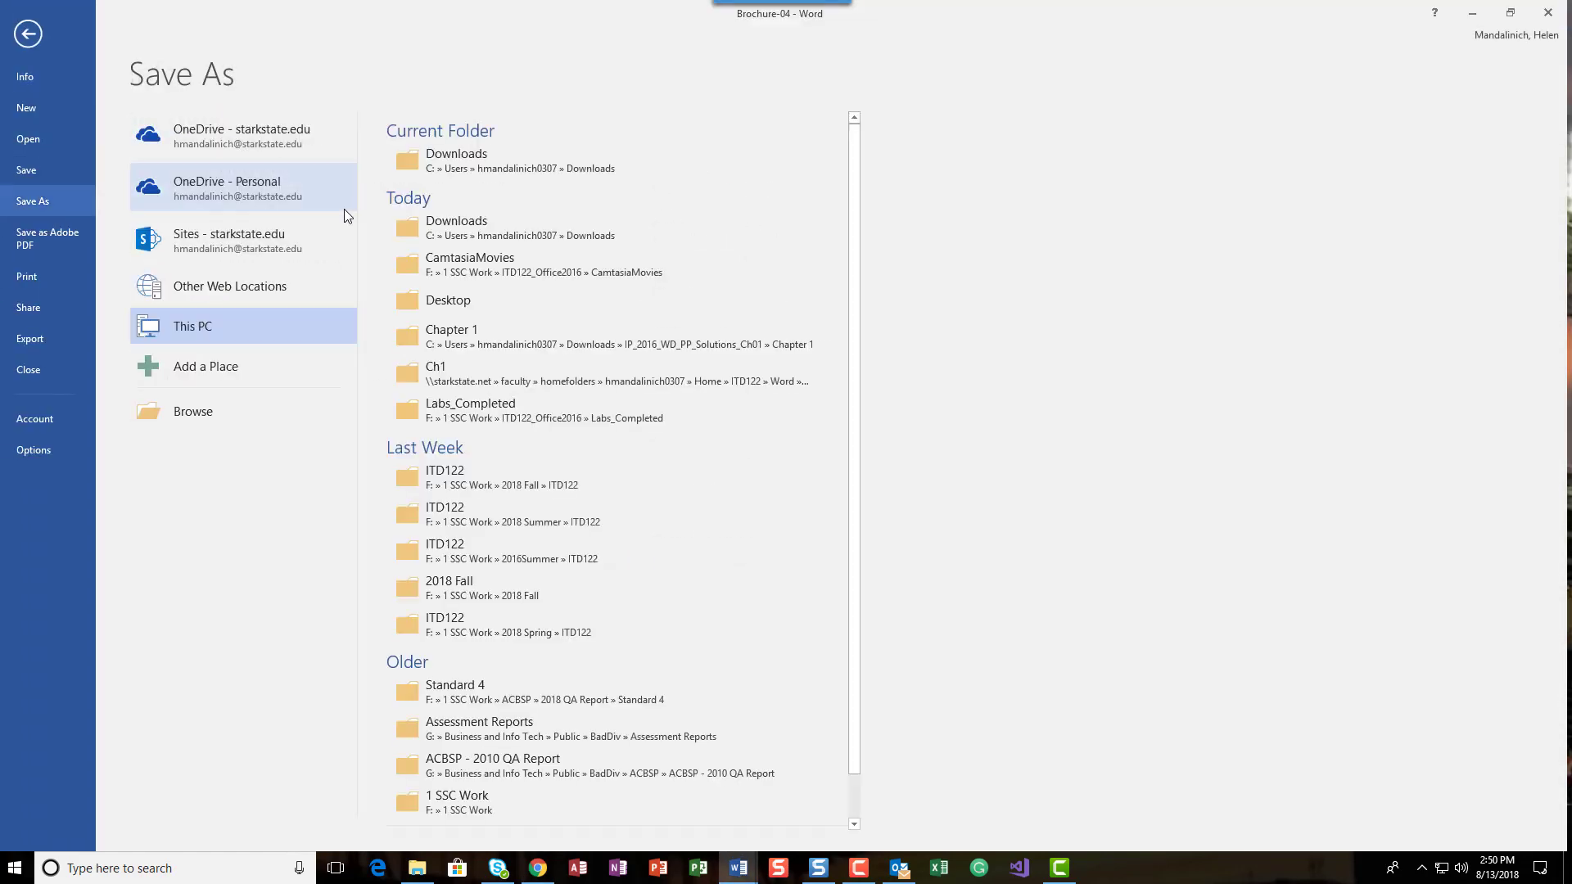
click(467, 274)
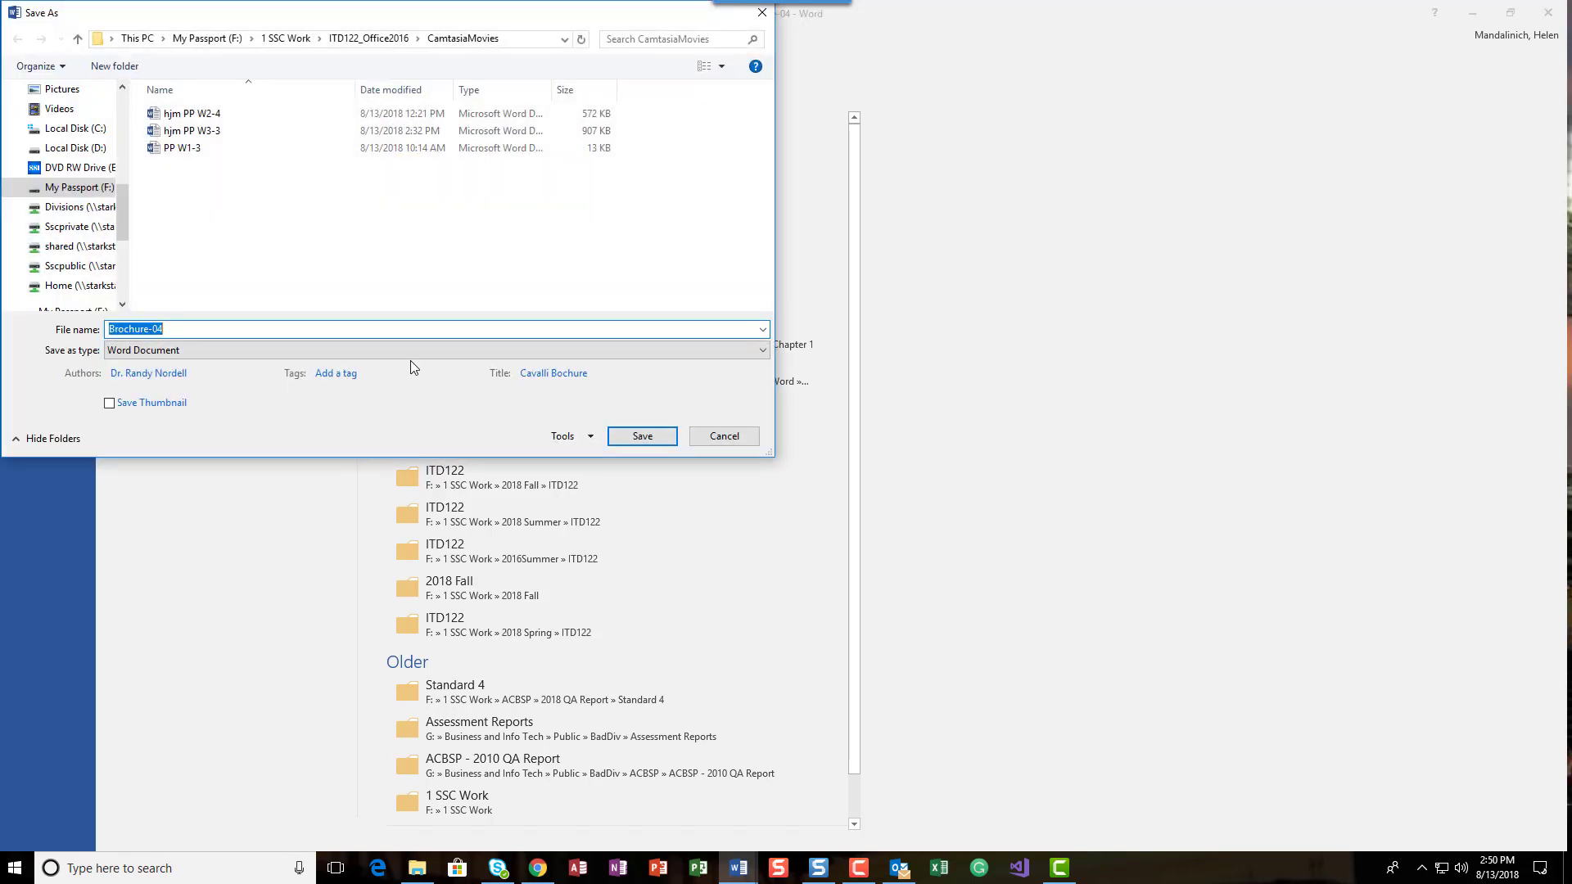
text(hjm PP W)
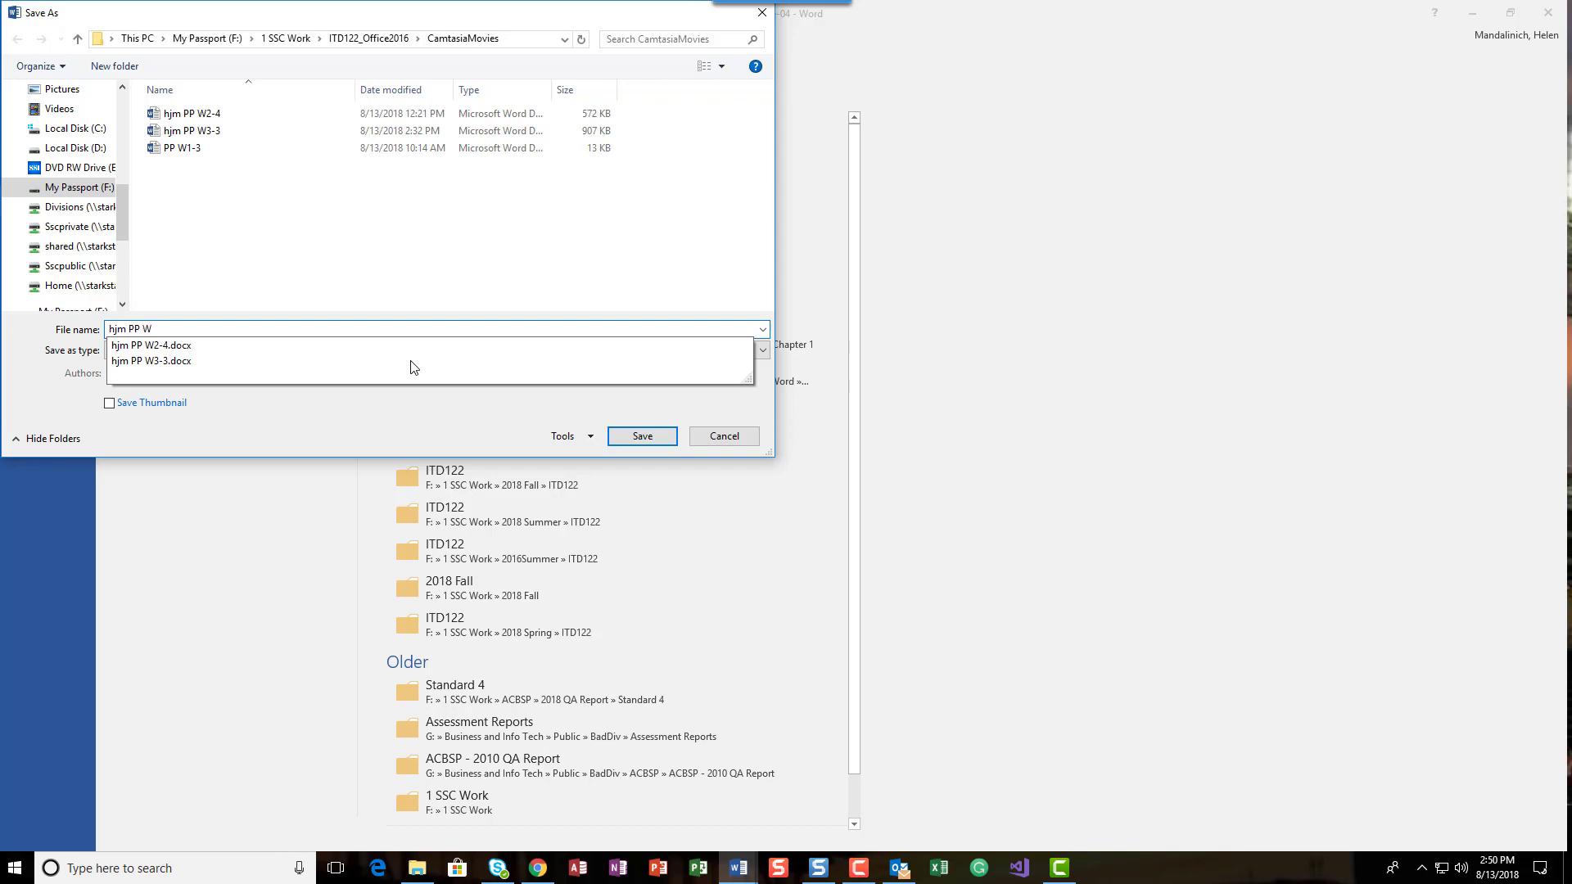
text(4-)
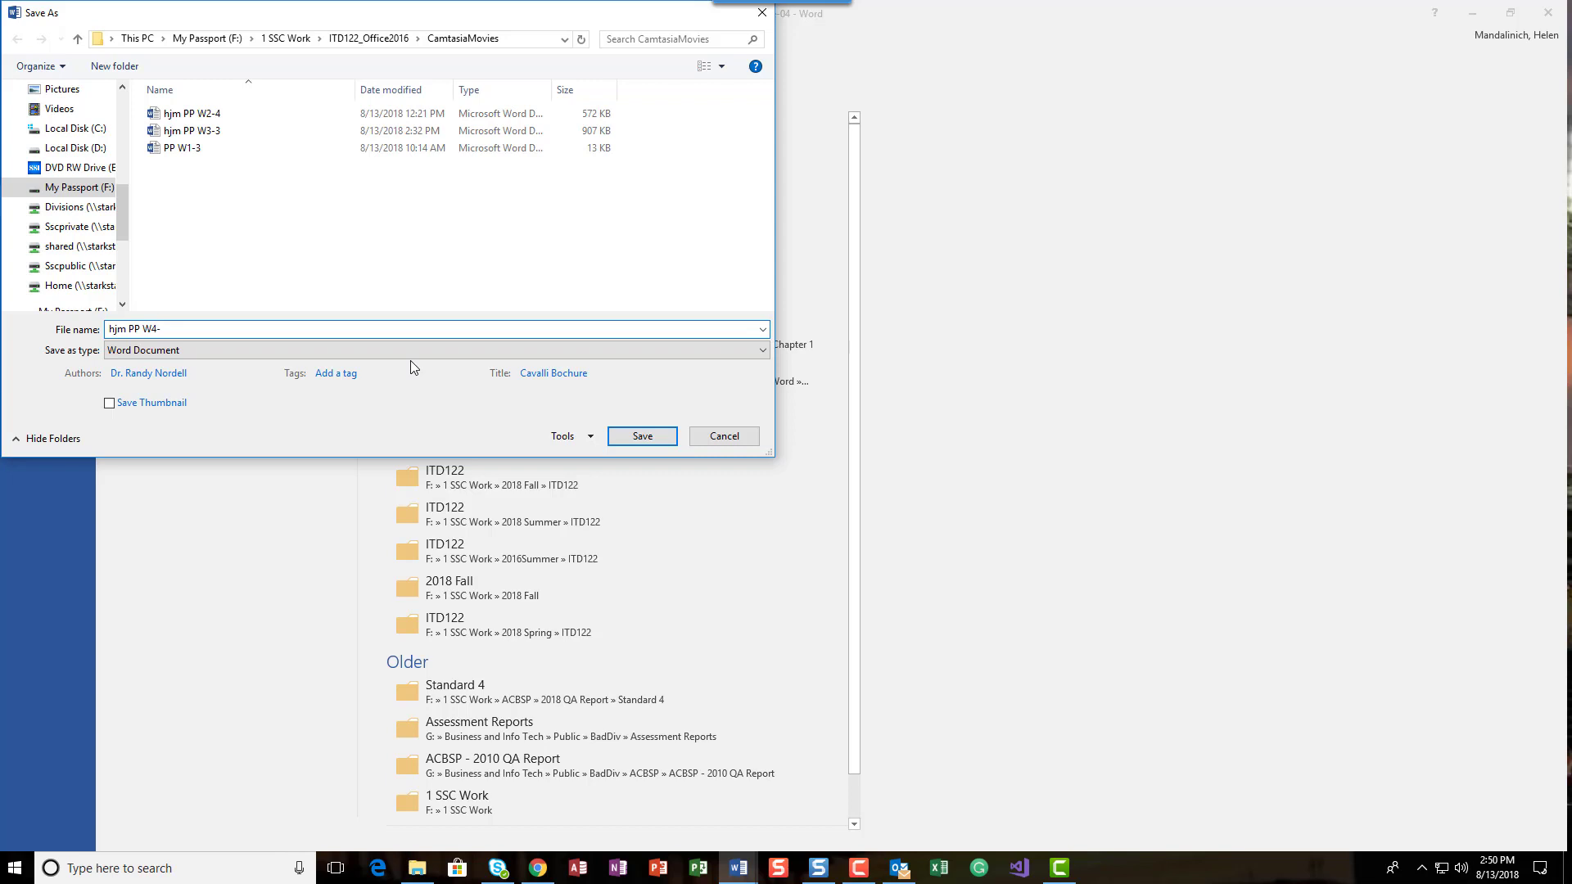
text(4)
click(623, 436)
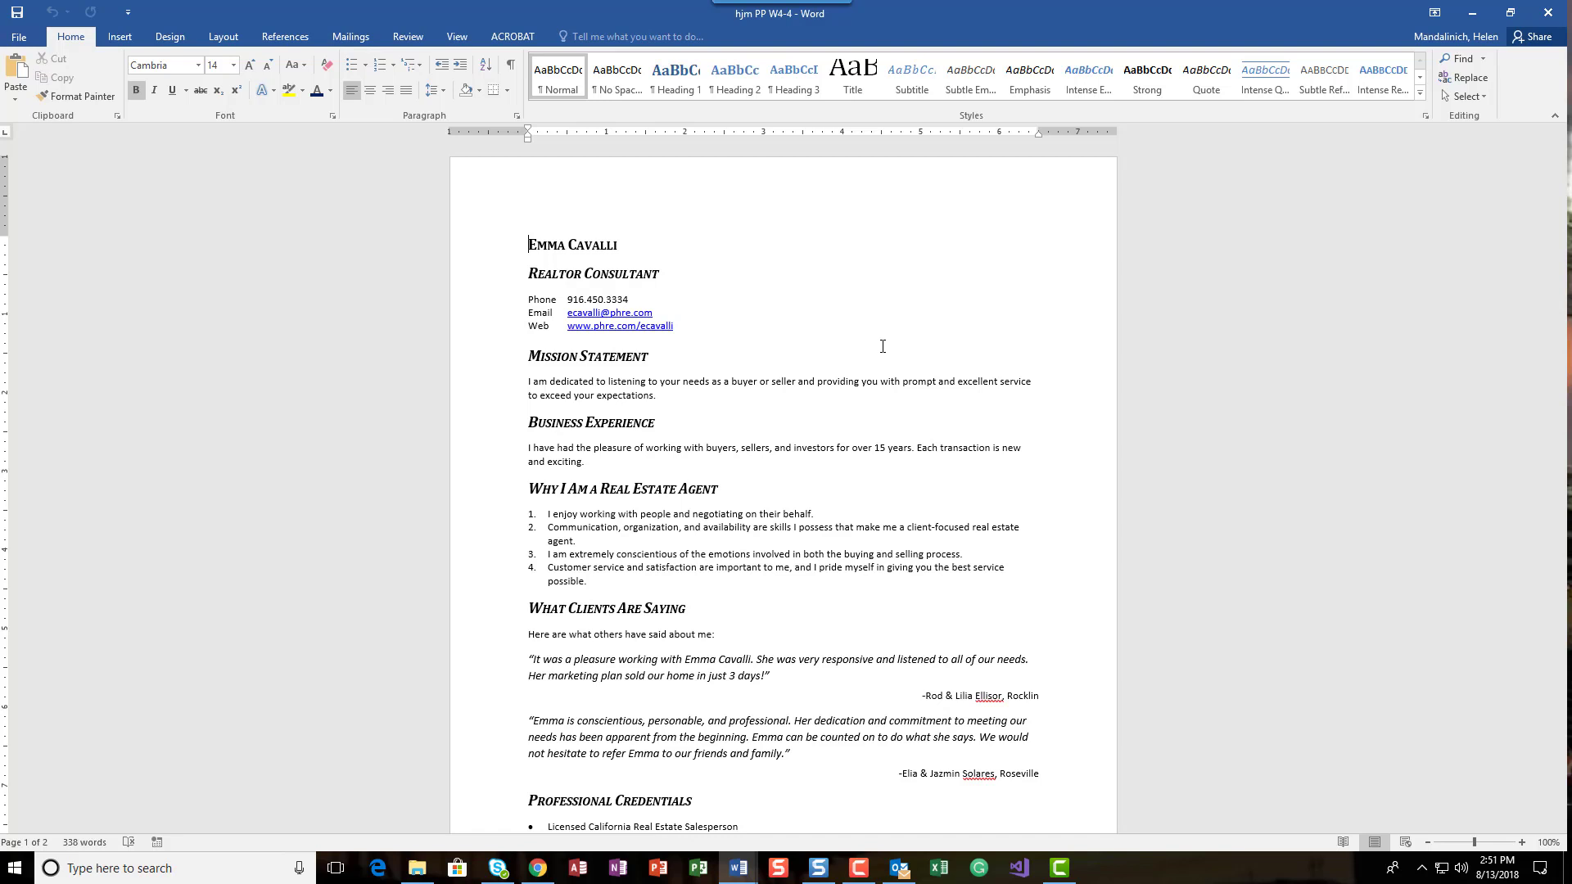
- Insert a table with three columns and seven rows at the end of the document, below the Family & Hobbies paragraph
key(ctrl+End)
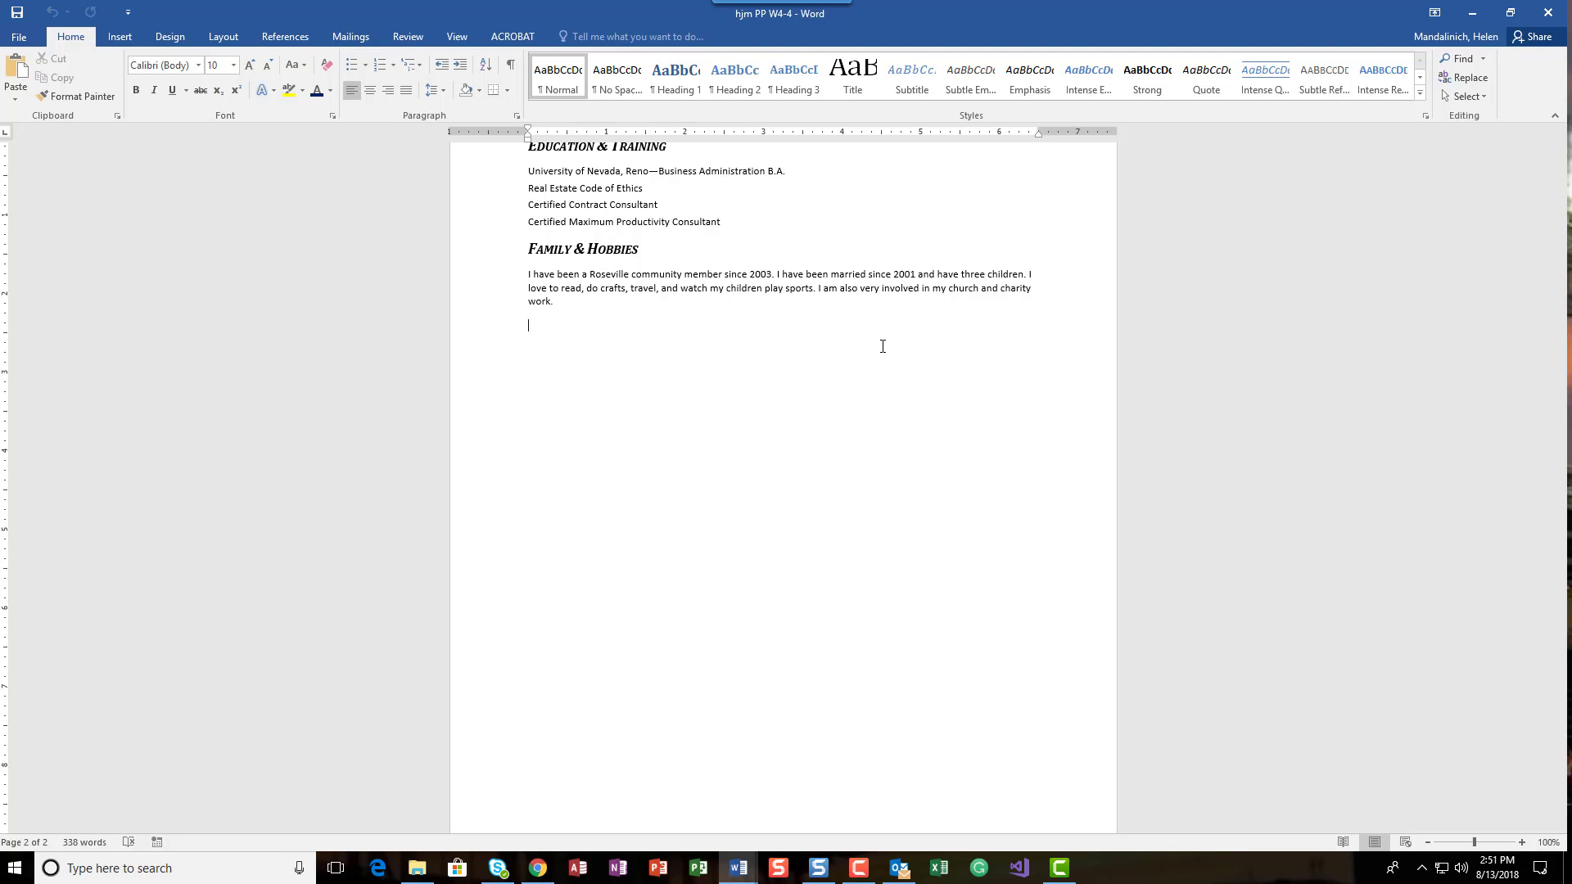
click(130, 36)
click(127, 98)
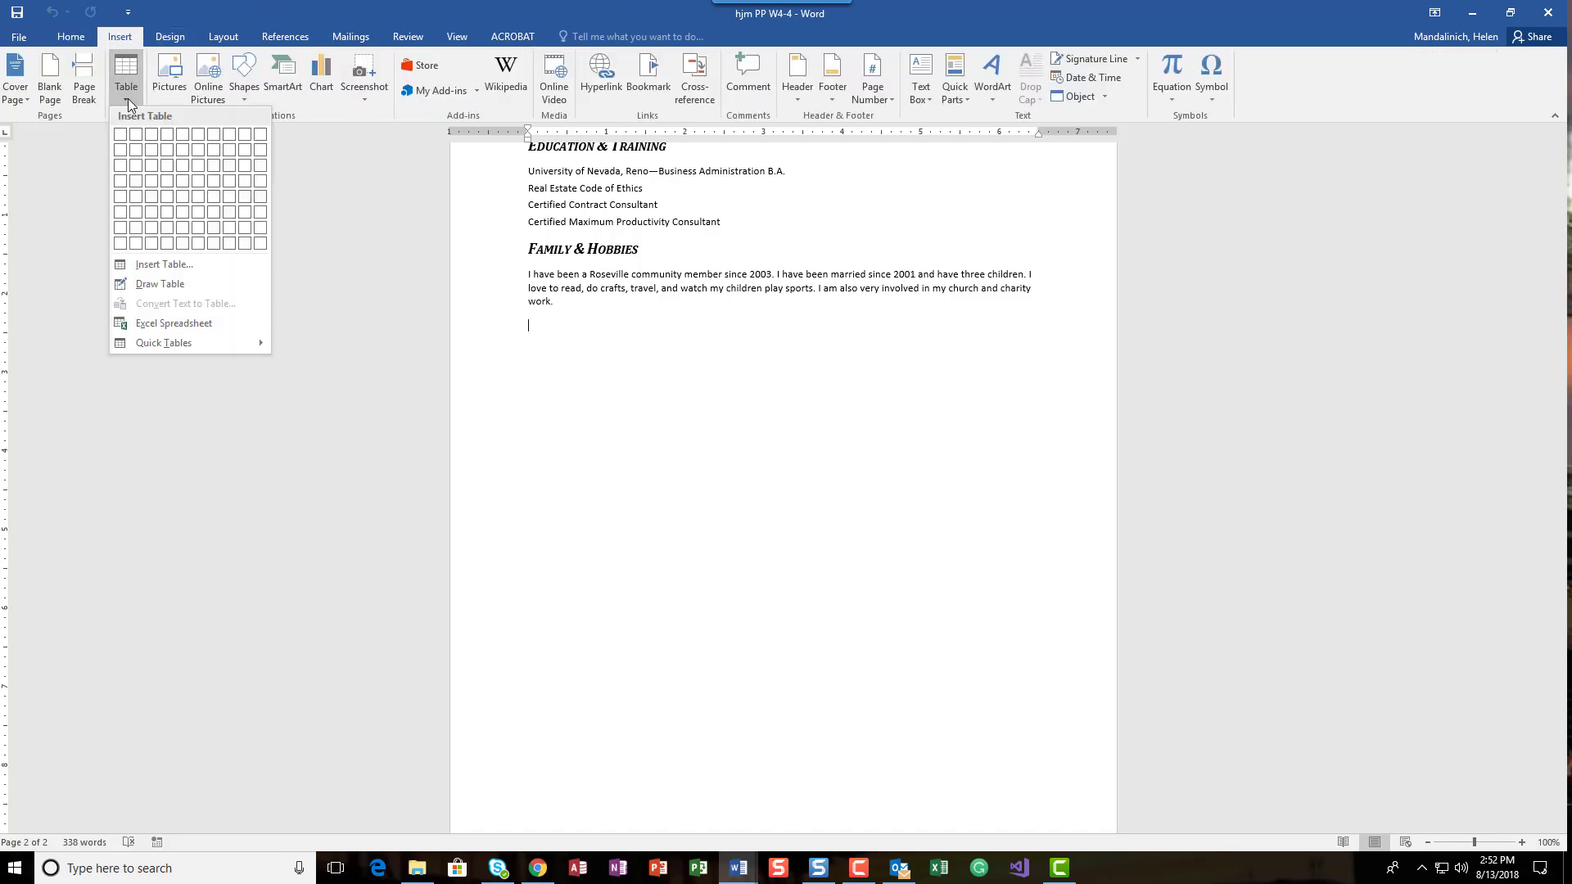
click(157, 234)
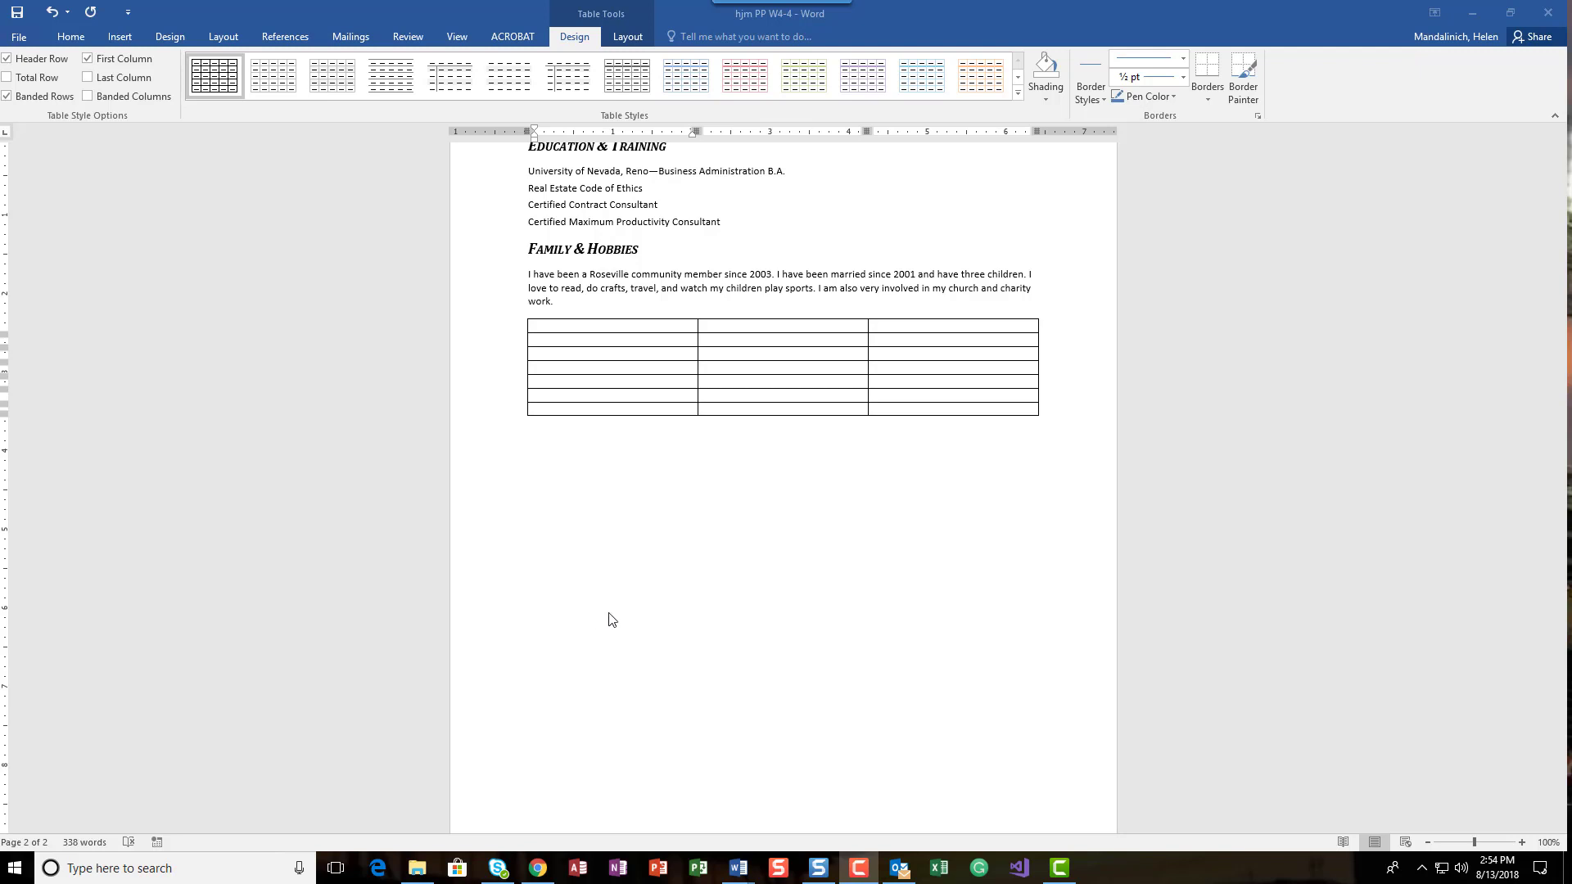
- Fill the first table row with "Commitment" and "To the needs of the client" in the first two columns
click(571, 331)
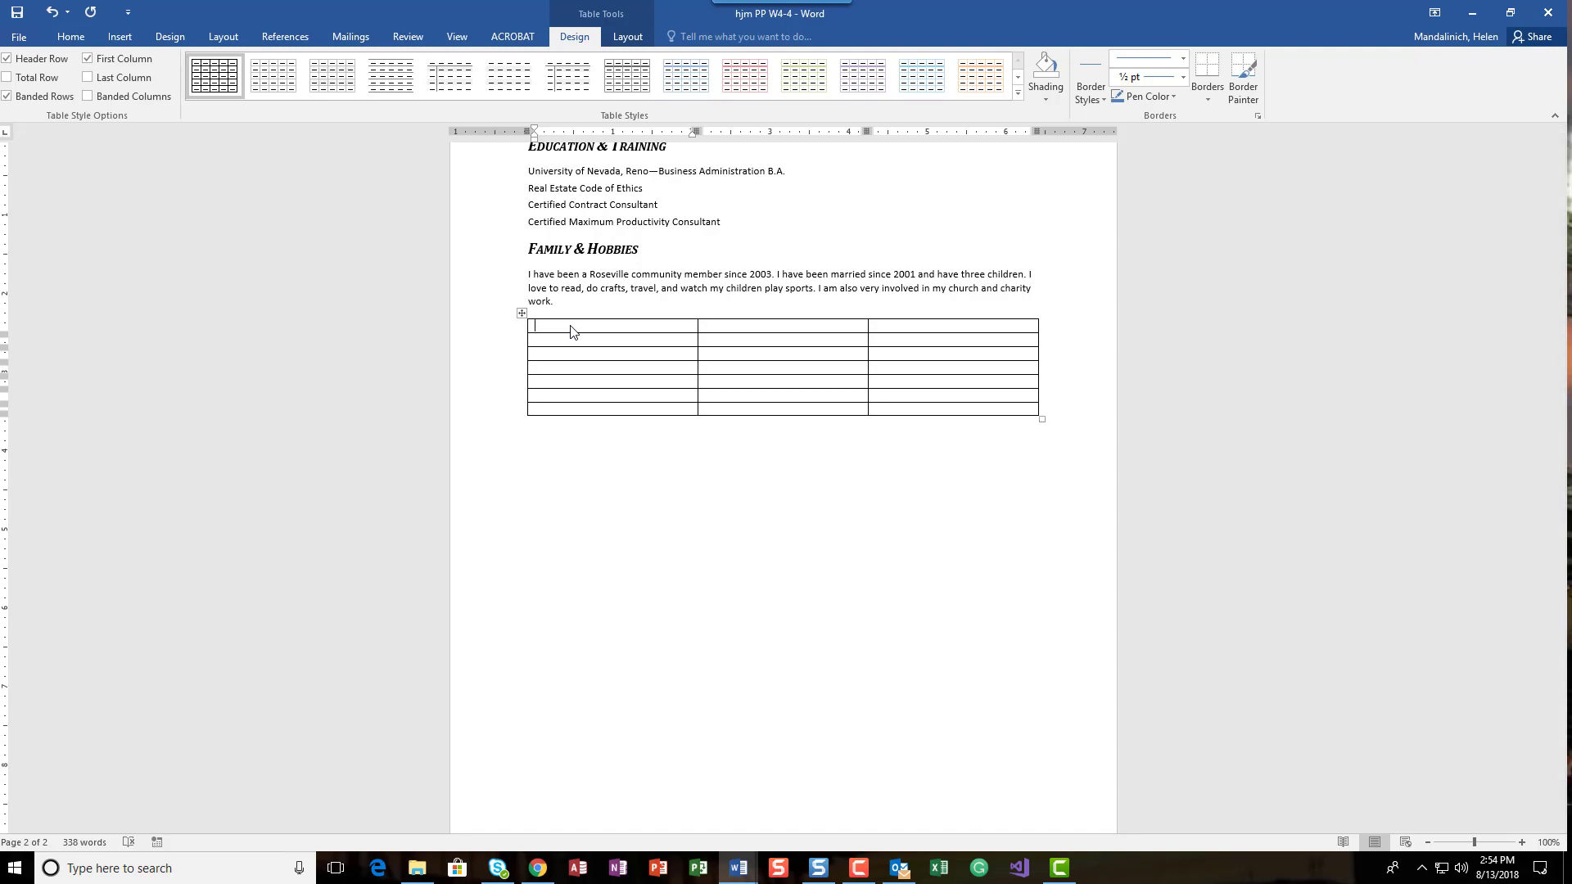
text(Commitment)
key(Tab)
text(To tht e)
key(BackSpace)
text(e needs of the clien)
key(Tab)
key(Tab)
- Fill the second table row with "Communication" and "Seek first to listen" in the first two columns
text(Communication)
key(Tab)
text(Seek first to )
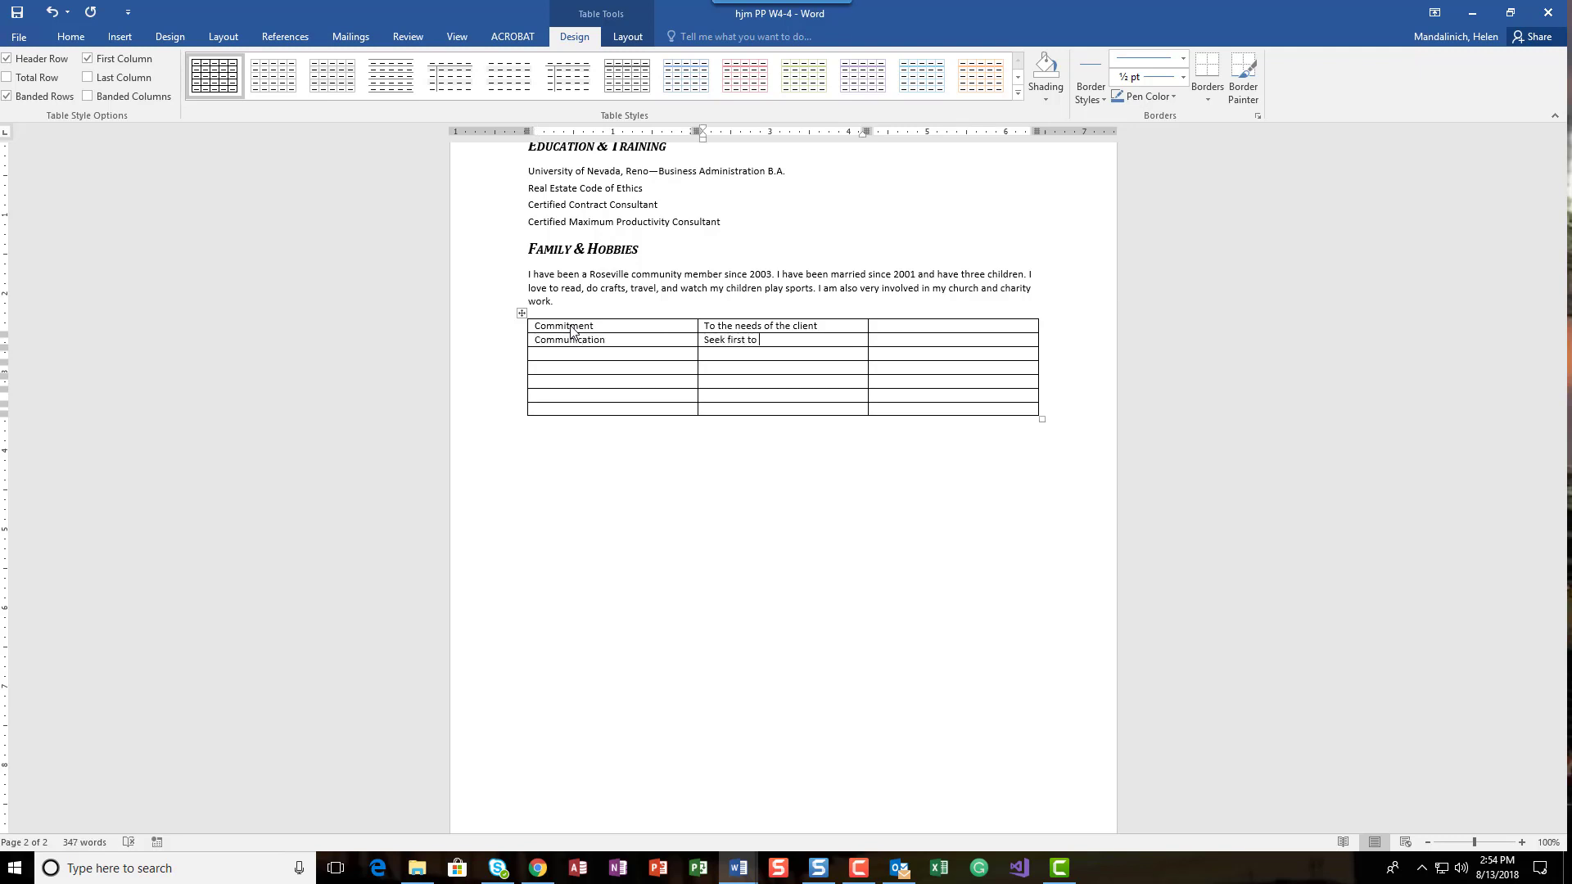
text(listen)
key(Tab)
key(Tab)
- Fill the third table row with "Integrity" and "Doing the right thing" in the first two columns
text(Integrity)
key(Tab)
text(Doing the right thing)
key(Tab)
key(Tab)
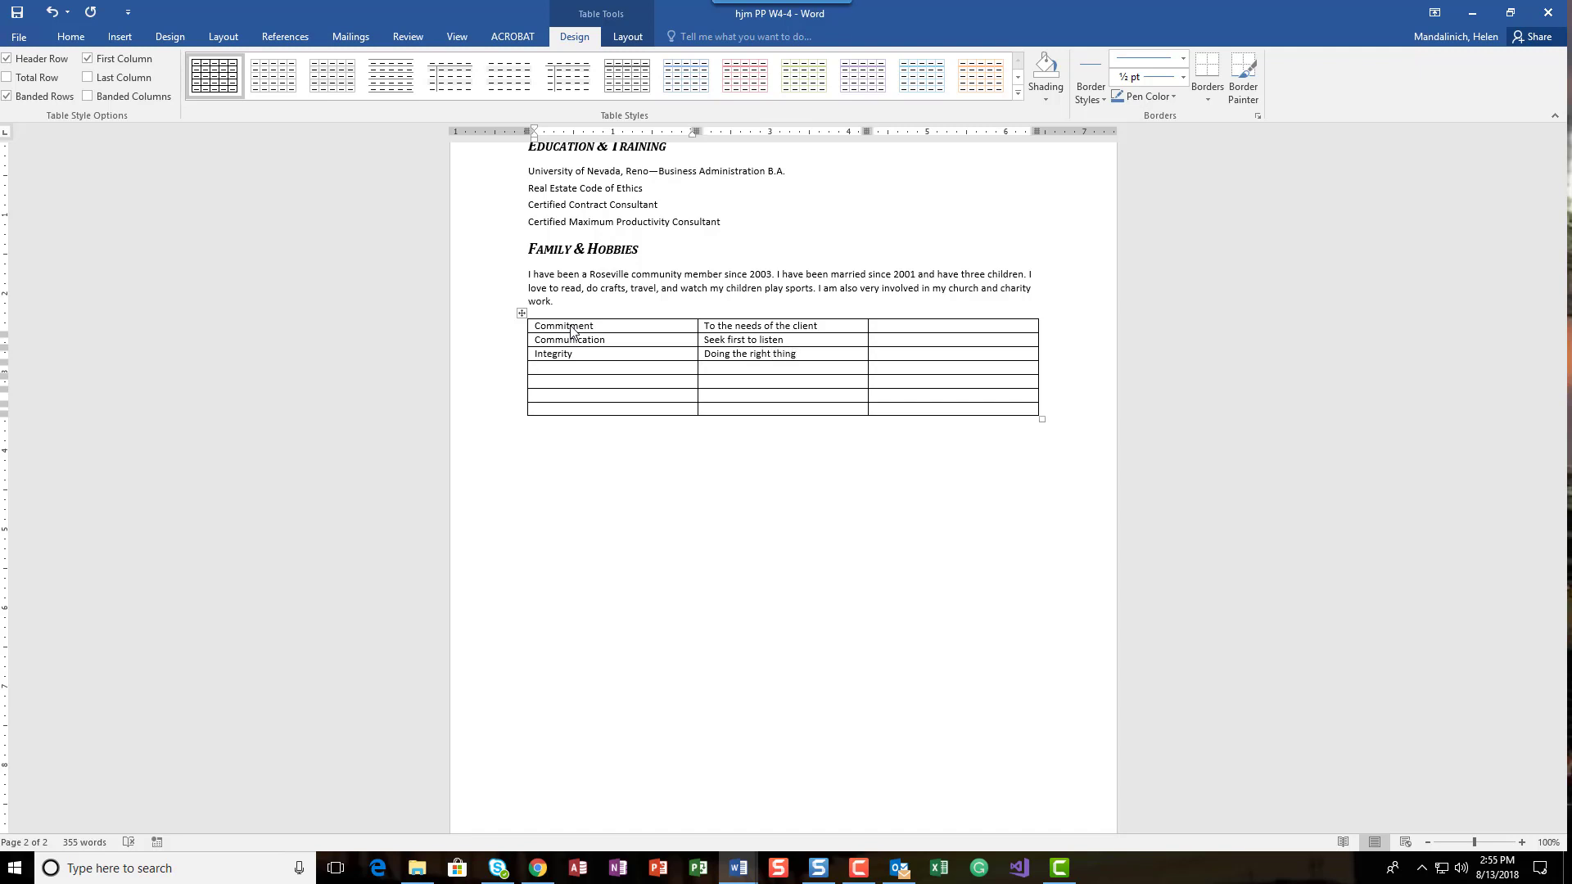
- Fill the fourth table row with "Customers" and "Always come first" in the first two columns
text(Customers)
key(Tab)
text(Always come first)
key(Down)
key(Left)
- Fill the fifth table row with "Teamwork" and "Work together for success" in the first two columns
text(Teamwork)
key(Tab)
text(wo )
text(ork toget)
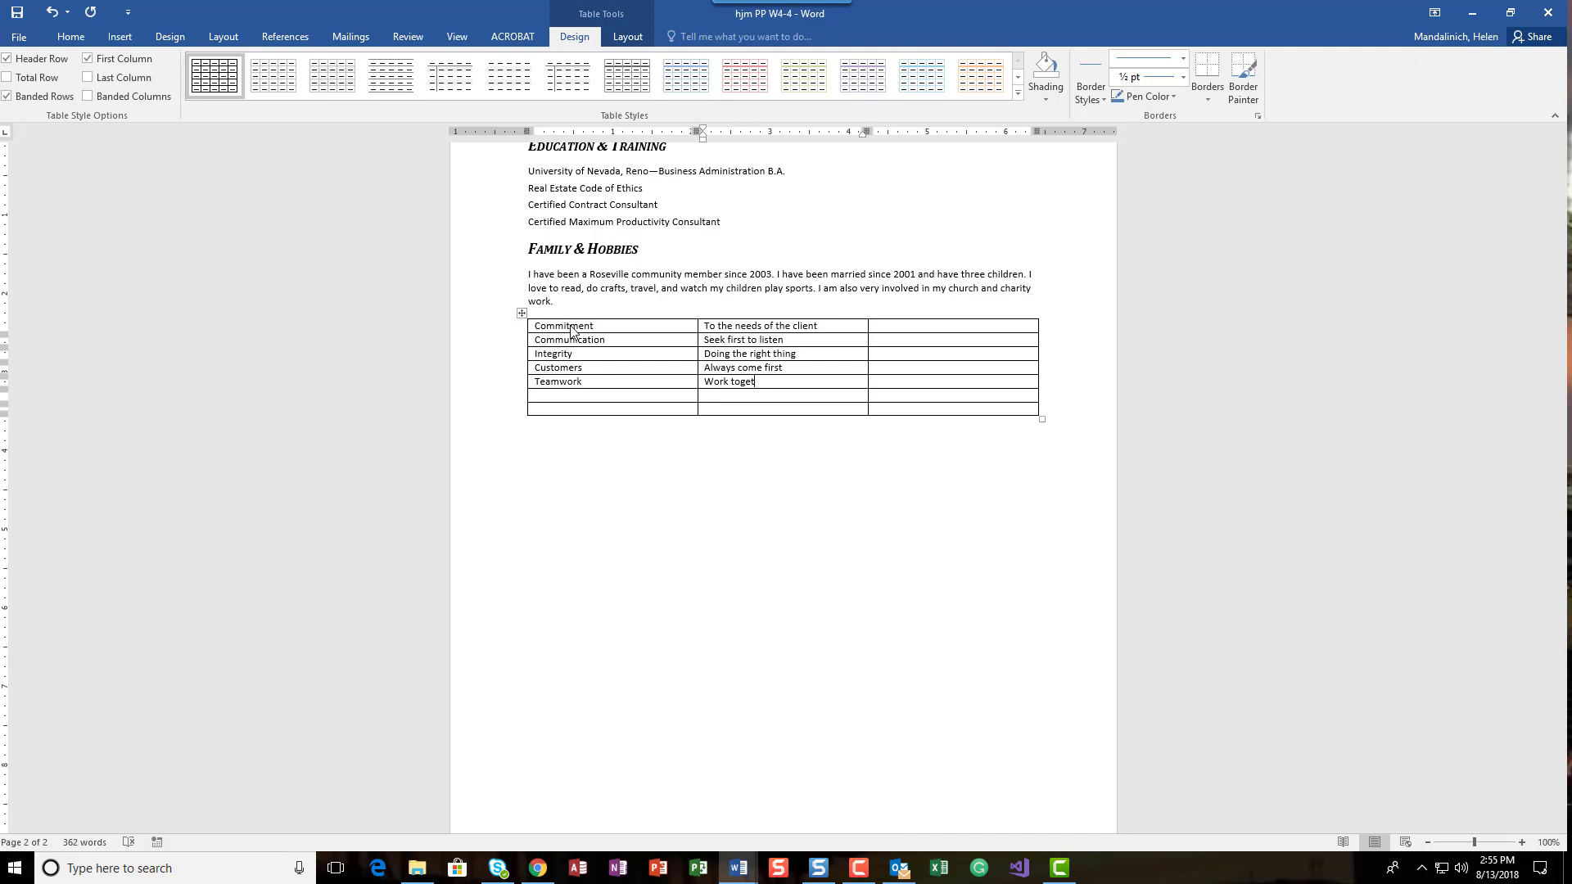
text(her for succes)
key(Tab)
key(Tab)
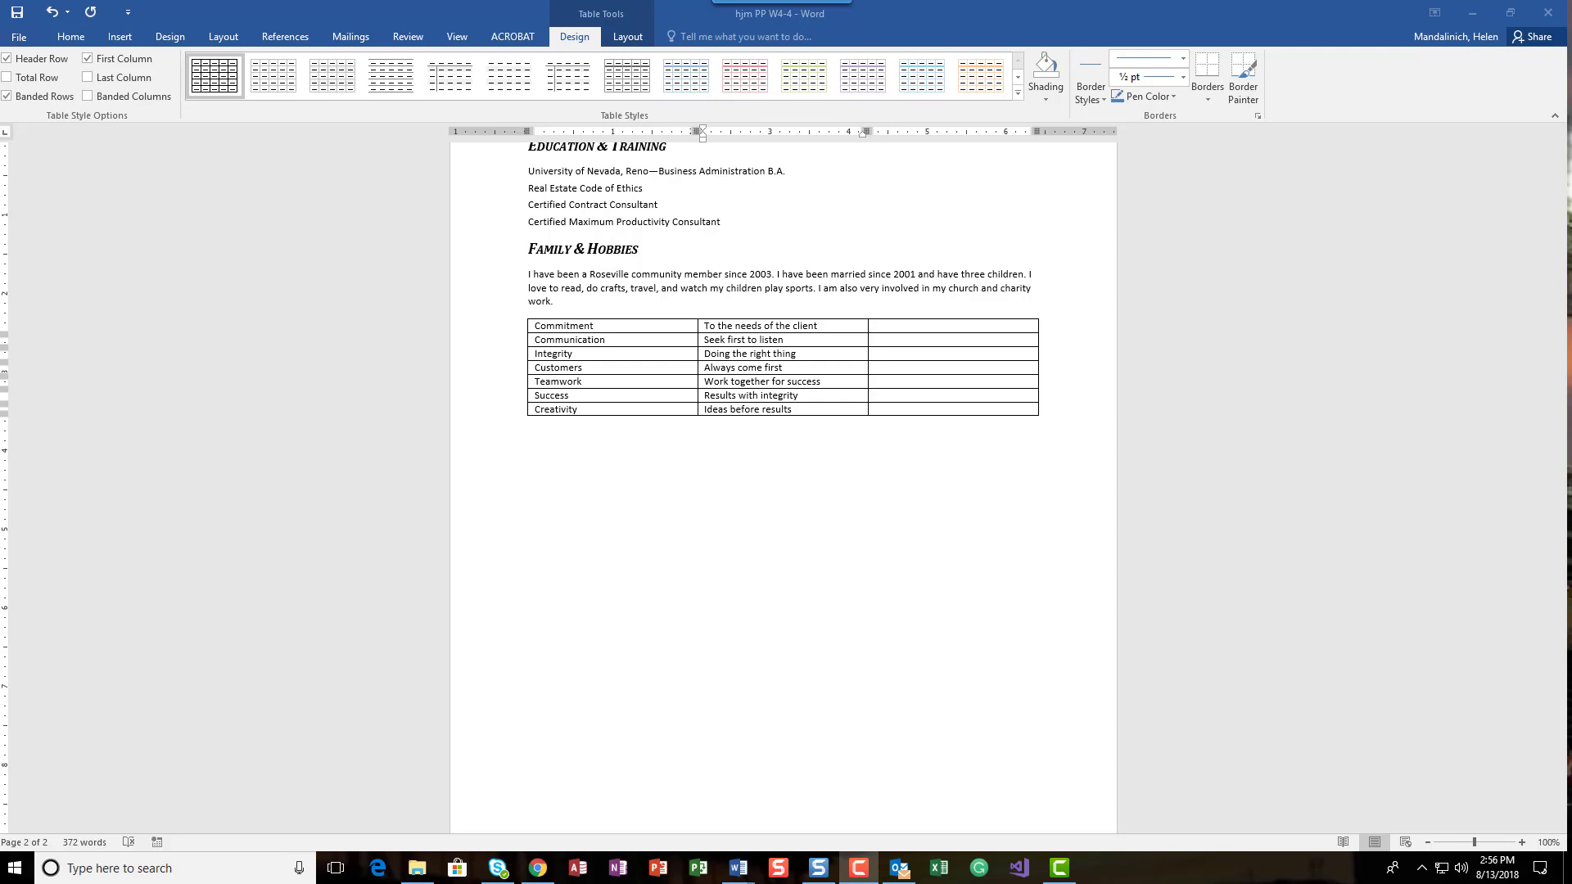
- Delete the empty third column of the table
click(921, 317)
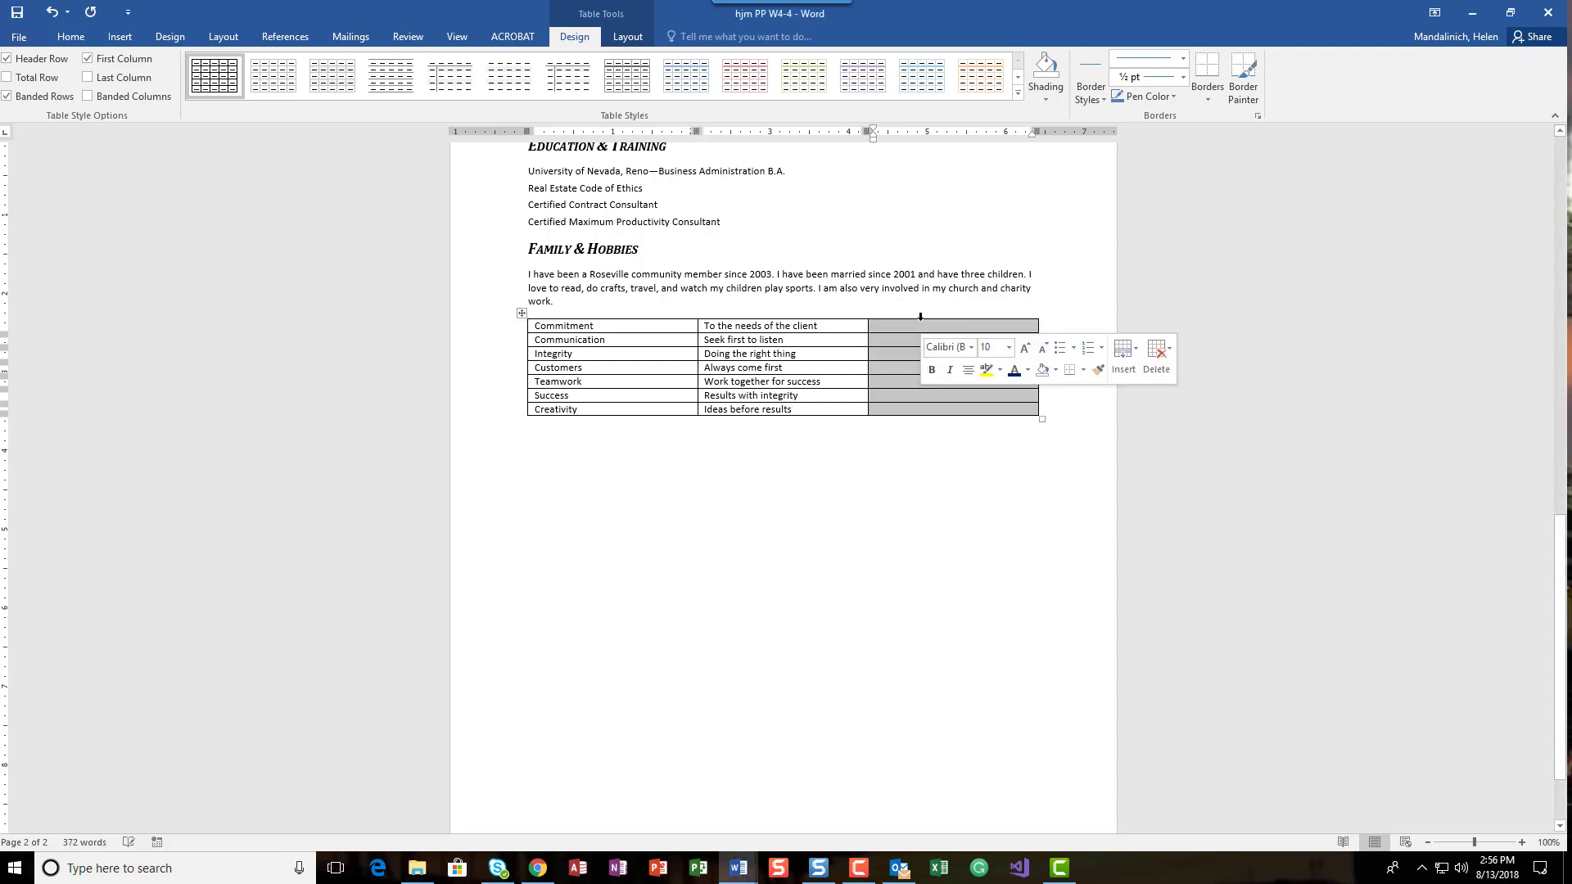
click(956, 563)
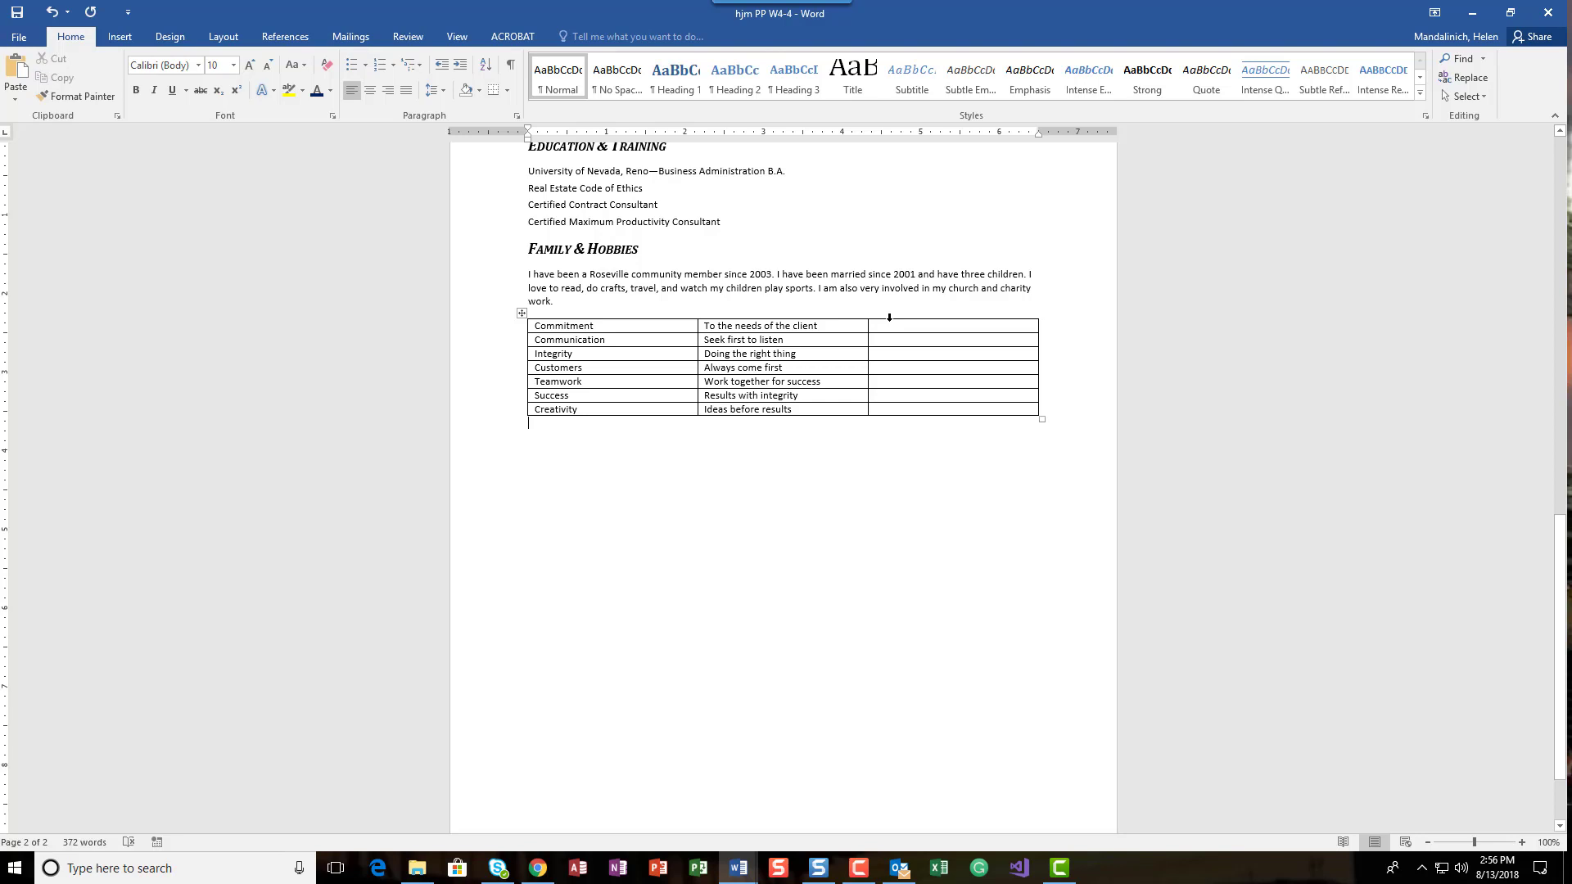
click(889, 318)
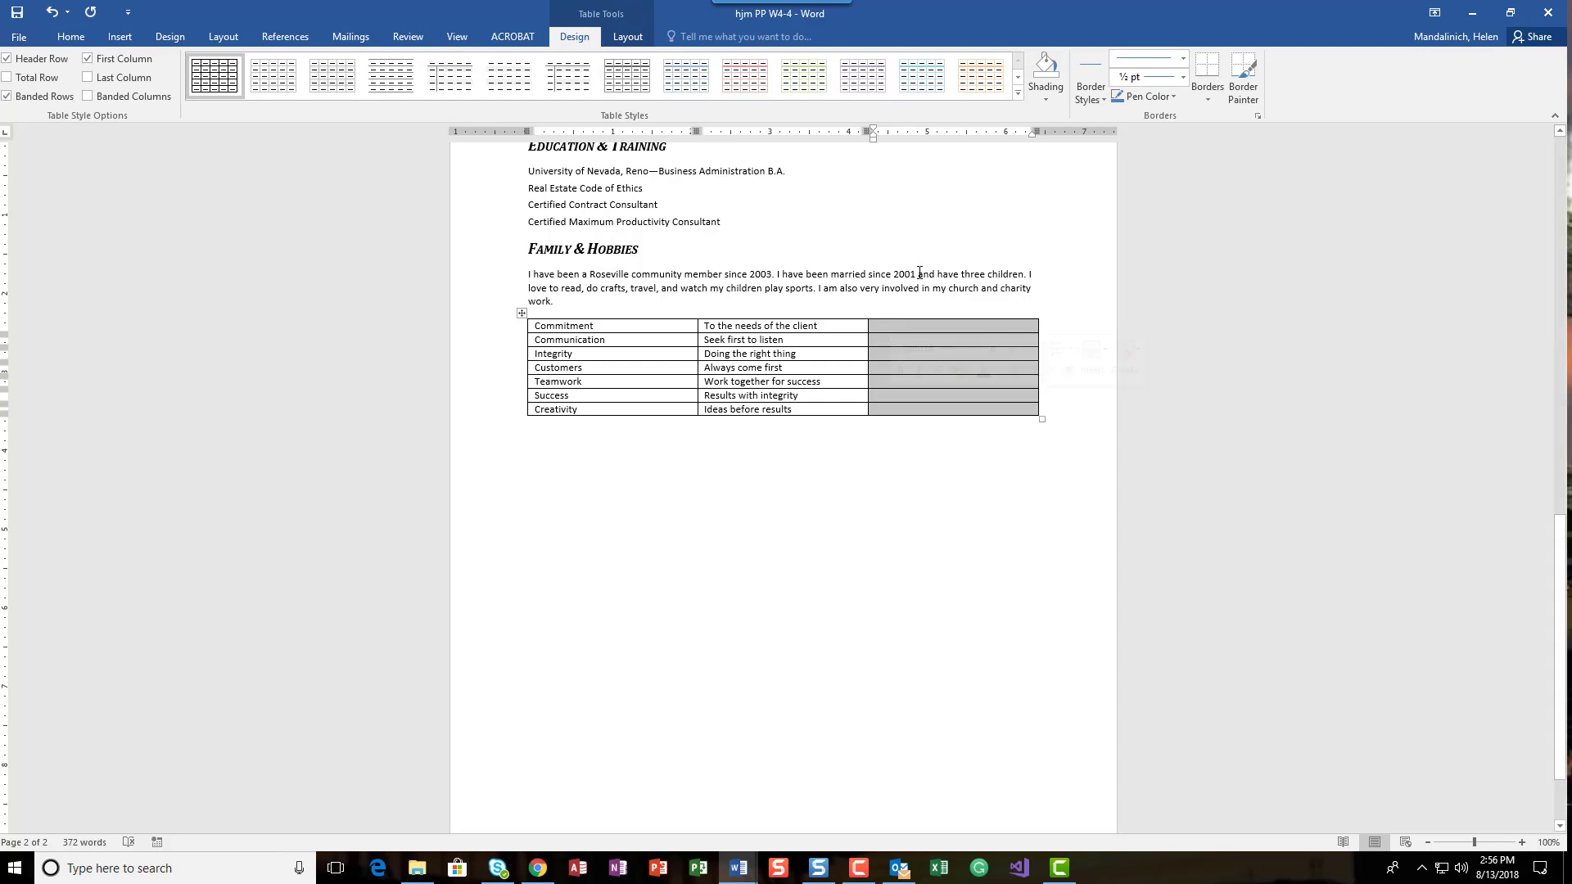
click(638, 39)
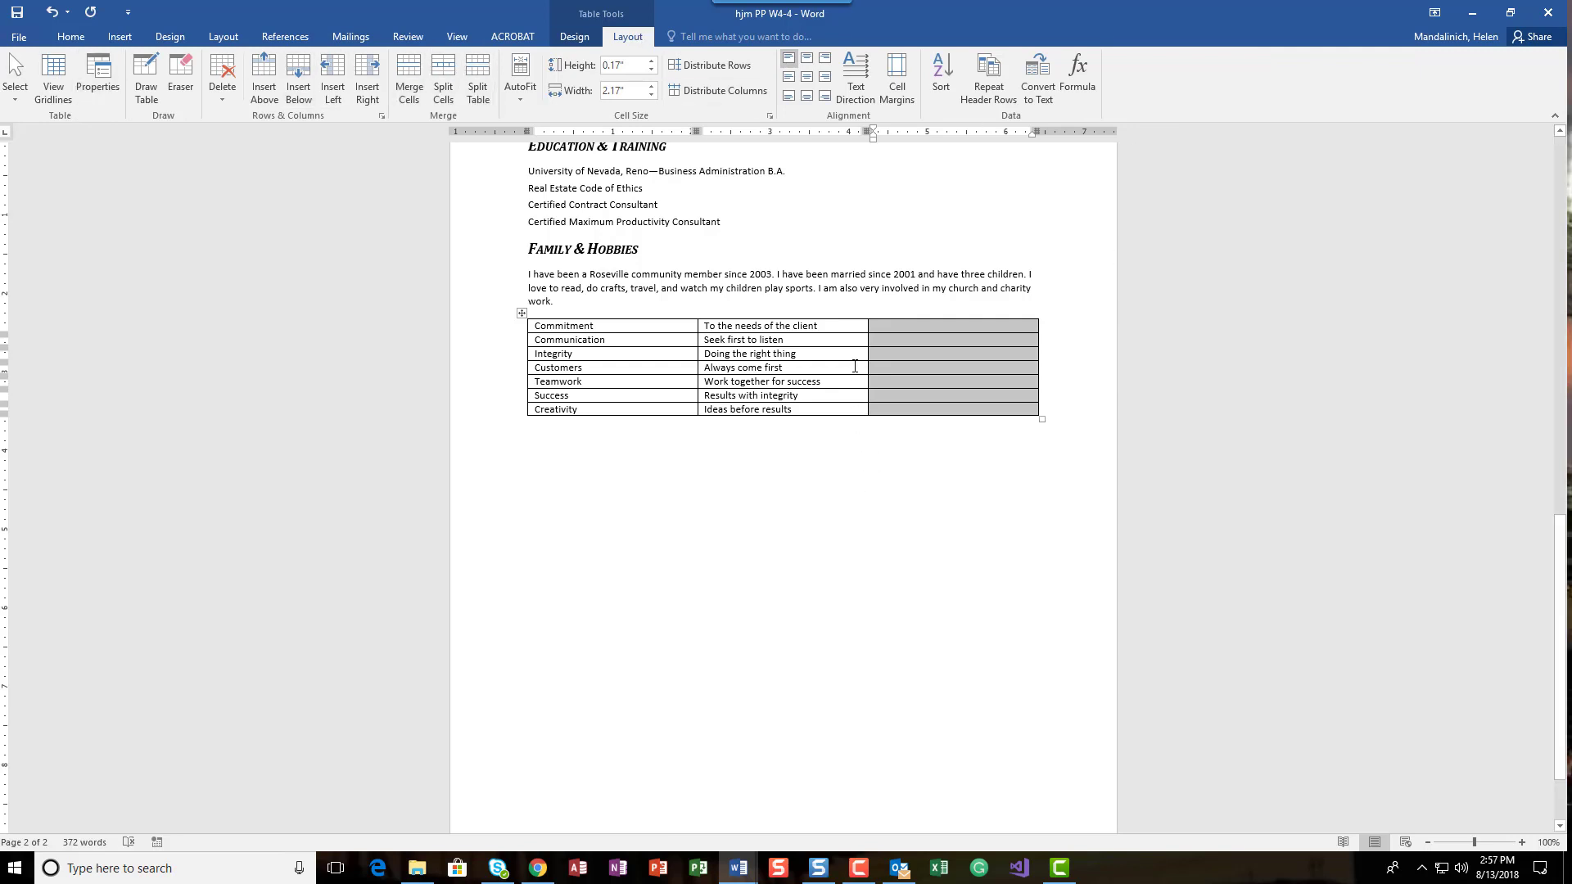
click(219, 68)
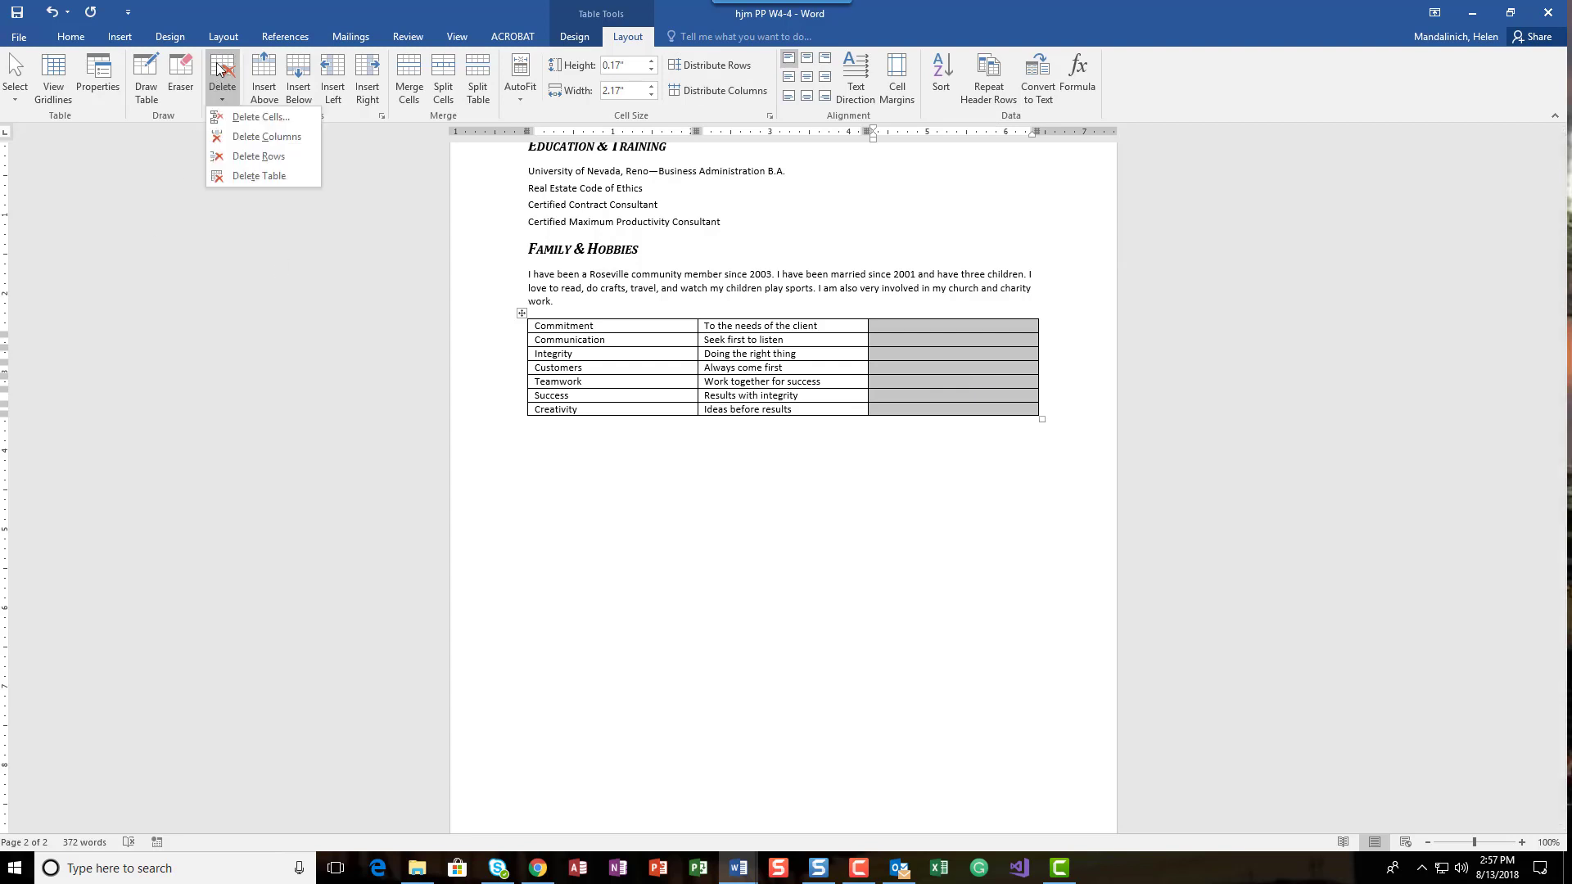
click(262, 137)
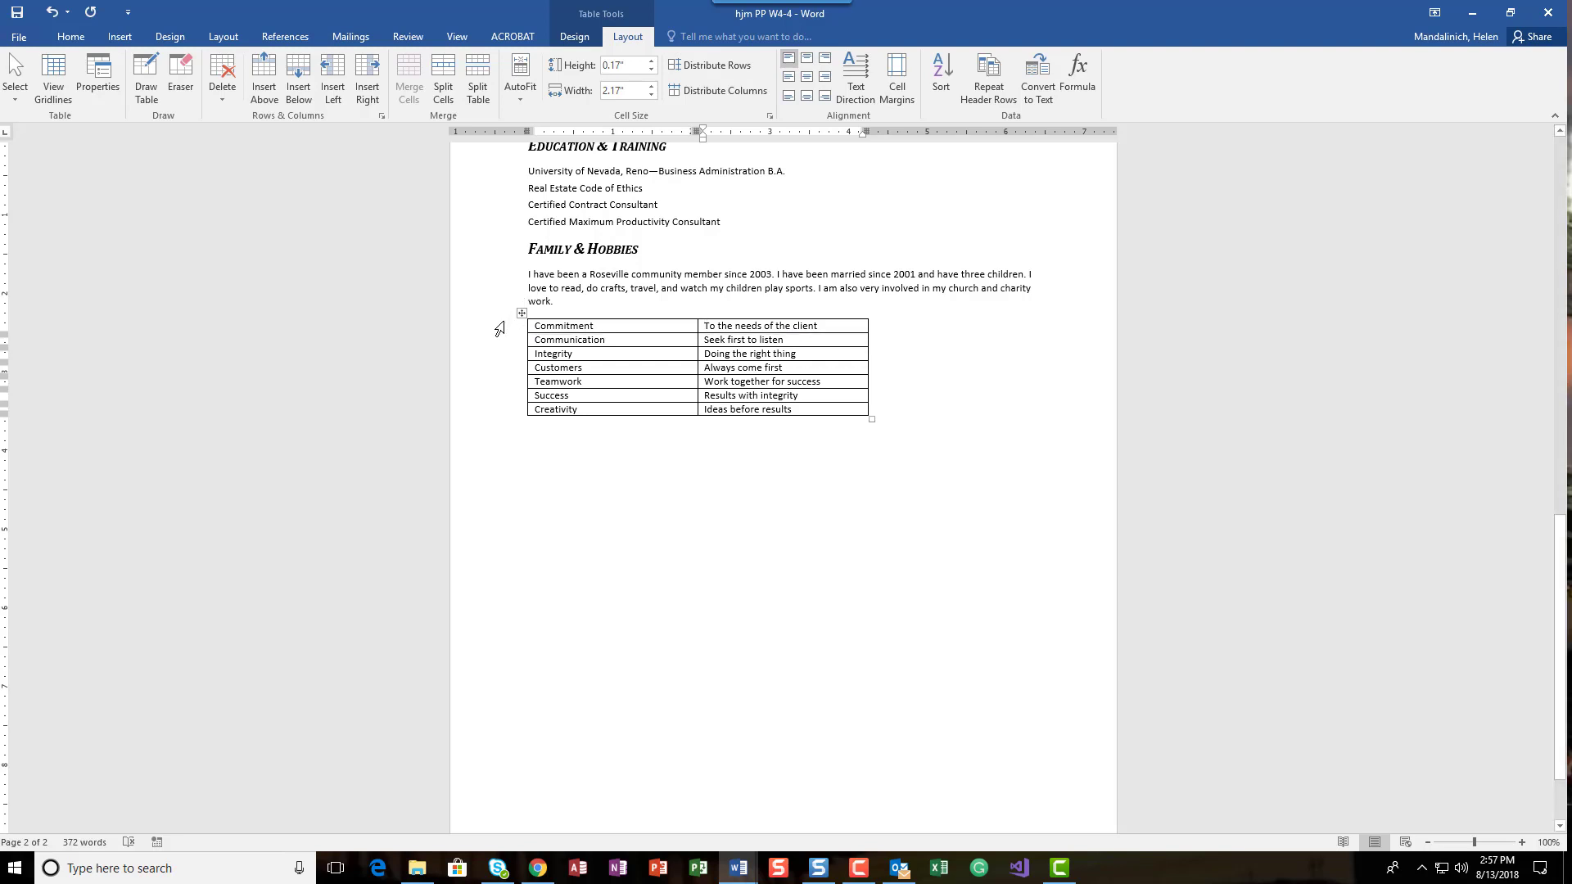
- Insert a row below the Communication row and fill it with "Trust" and "Begins with communication"
click(582, 340)
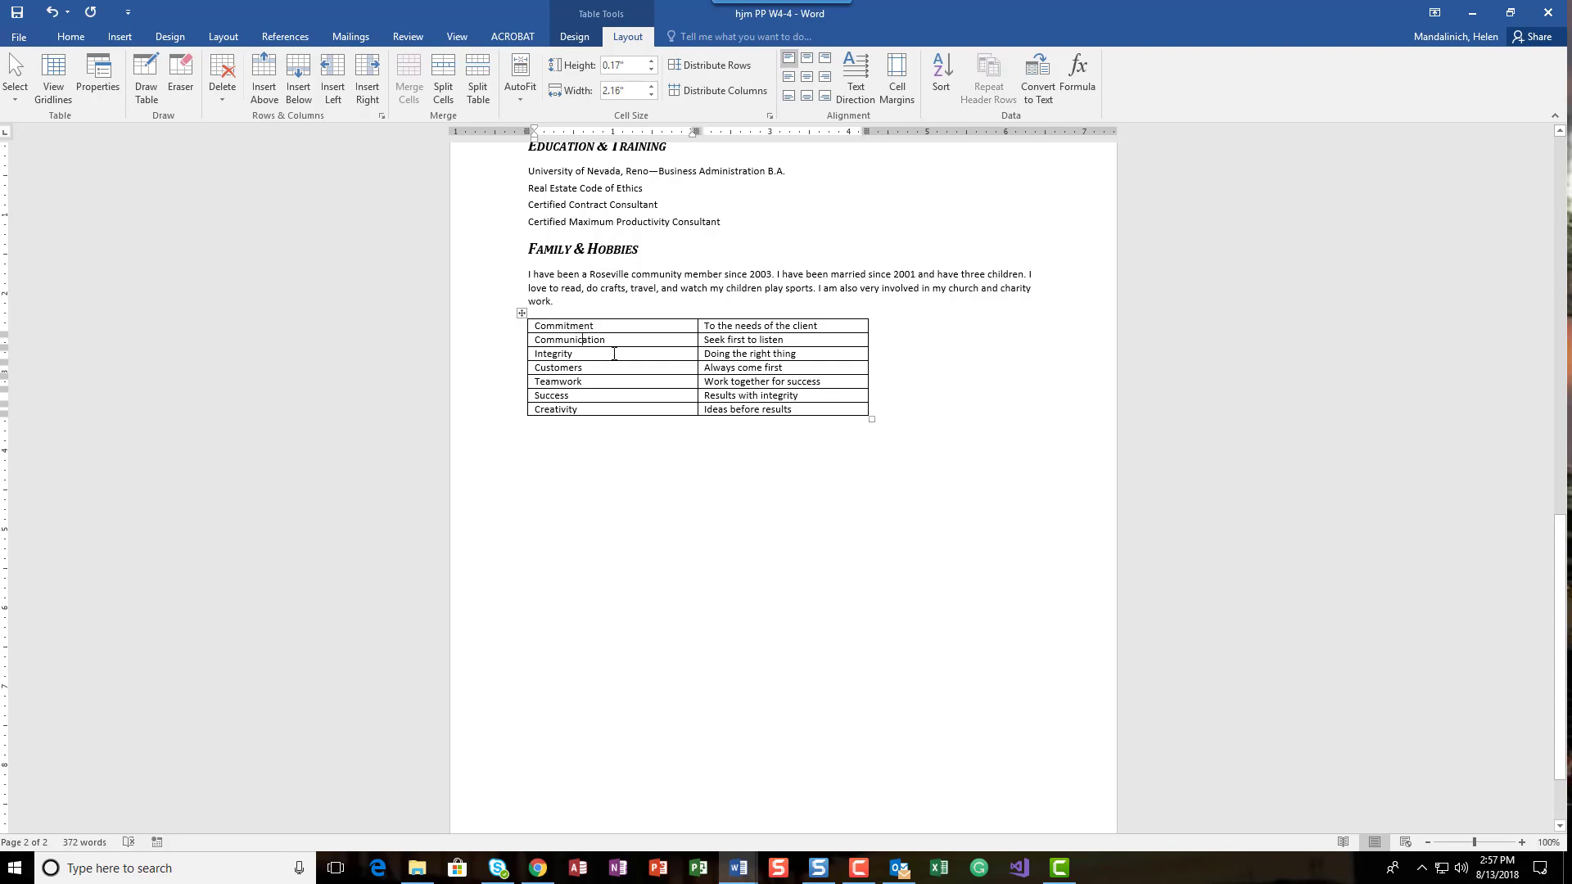
click(300, 88)
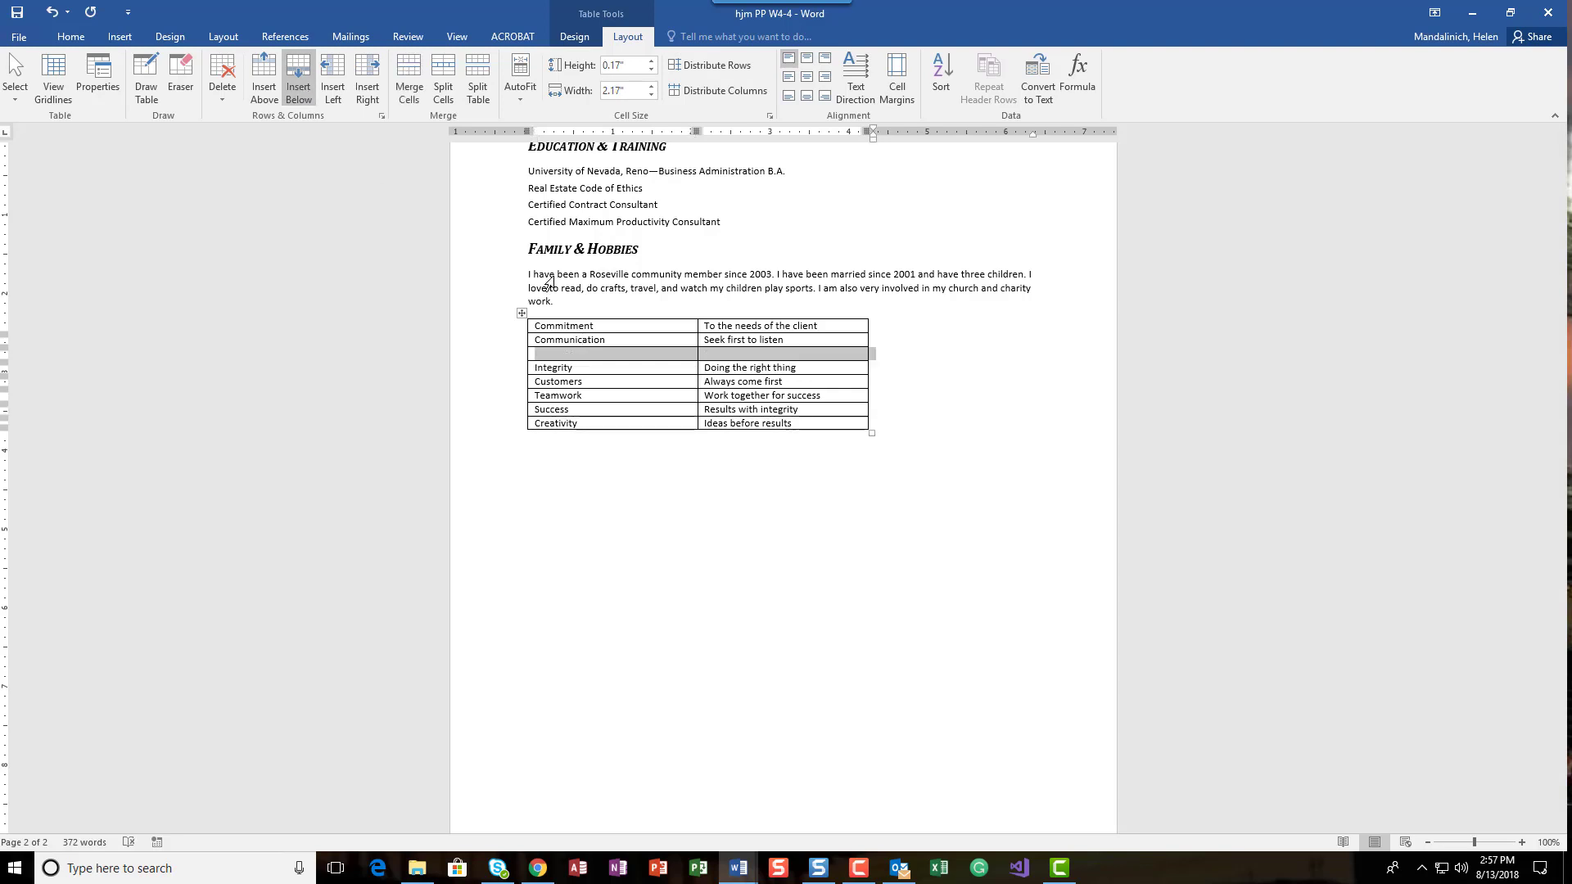
click(574, 354)
text(Trust)
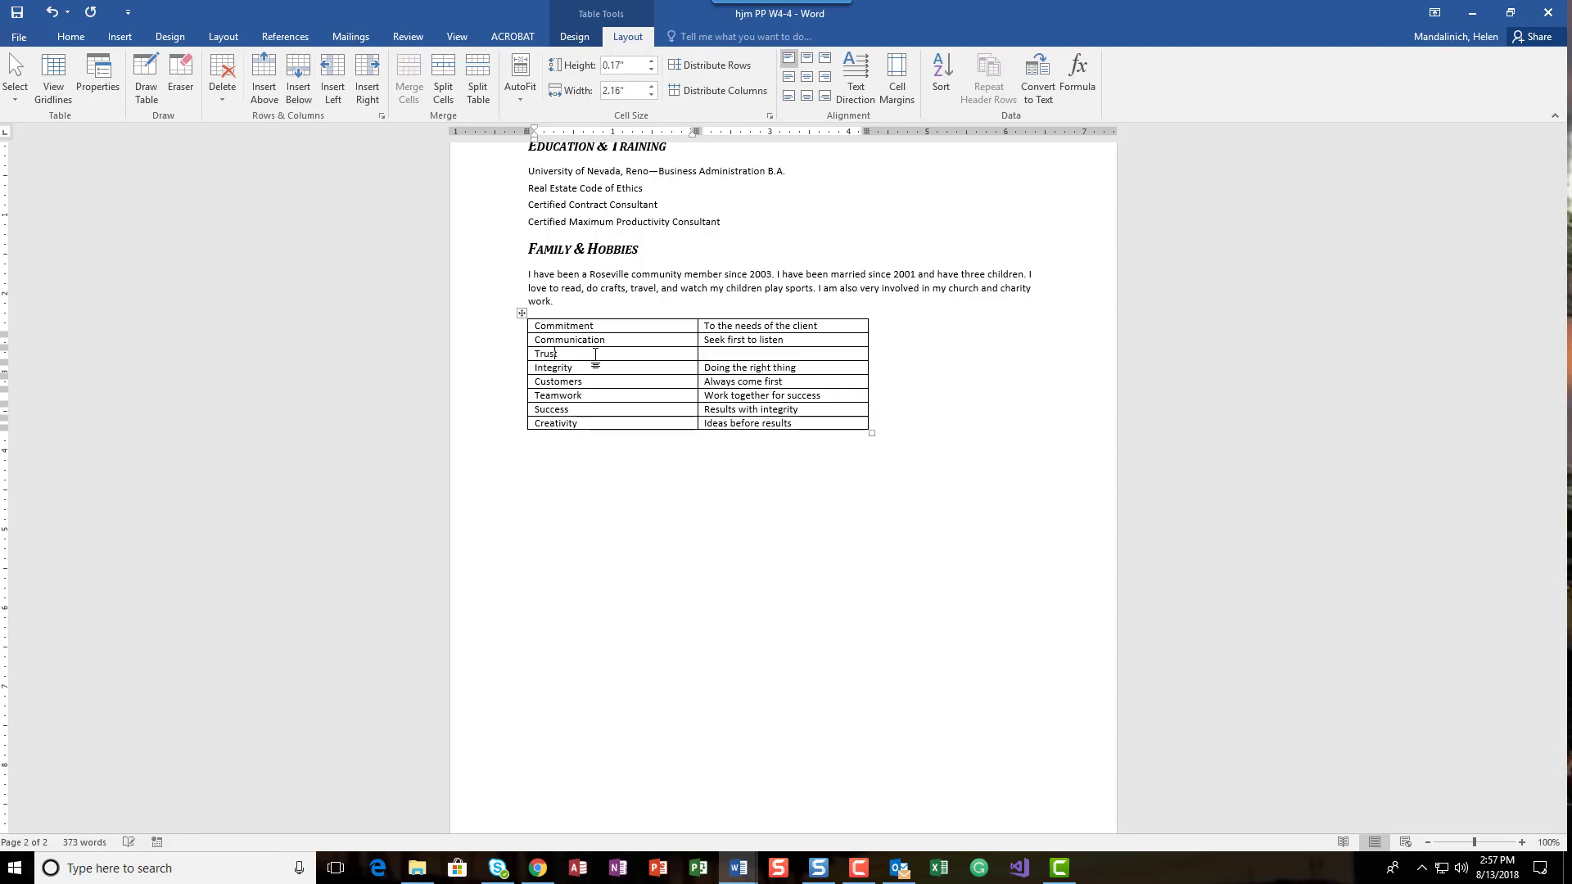
key(Tab)
text(Begins with commu)
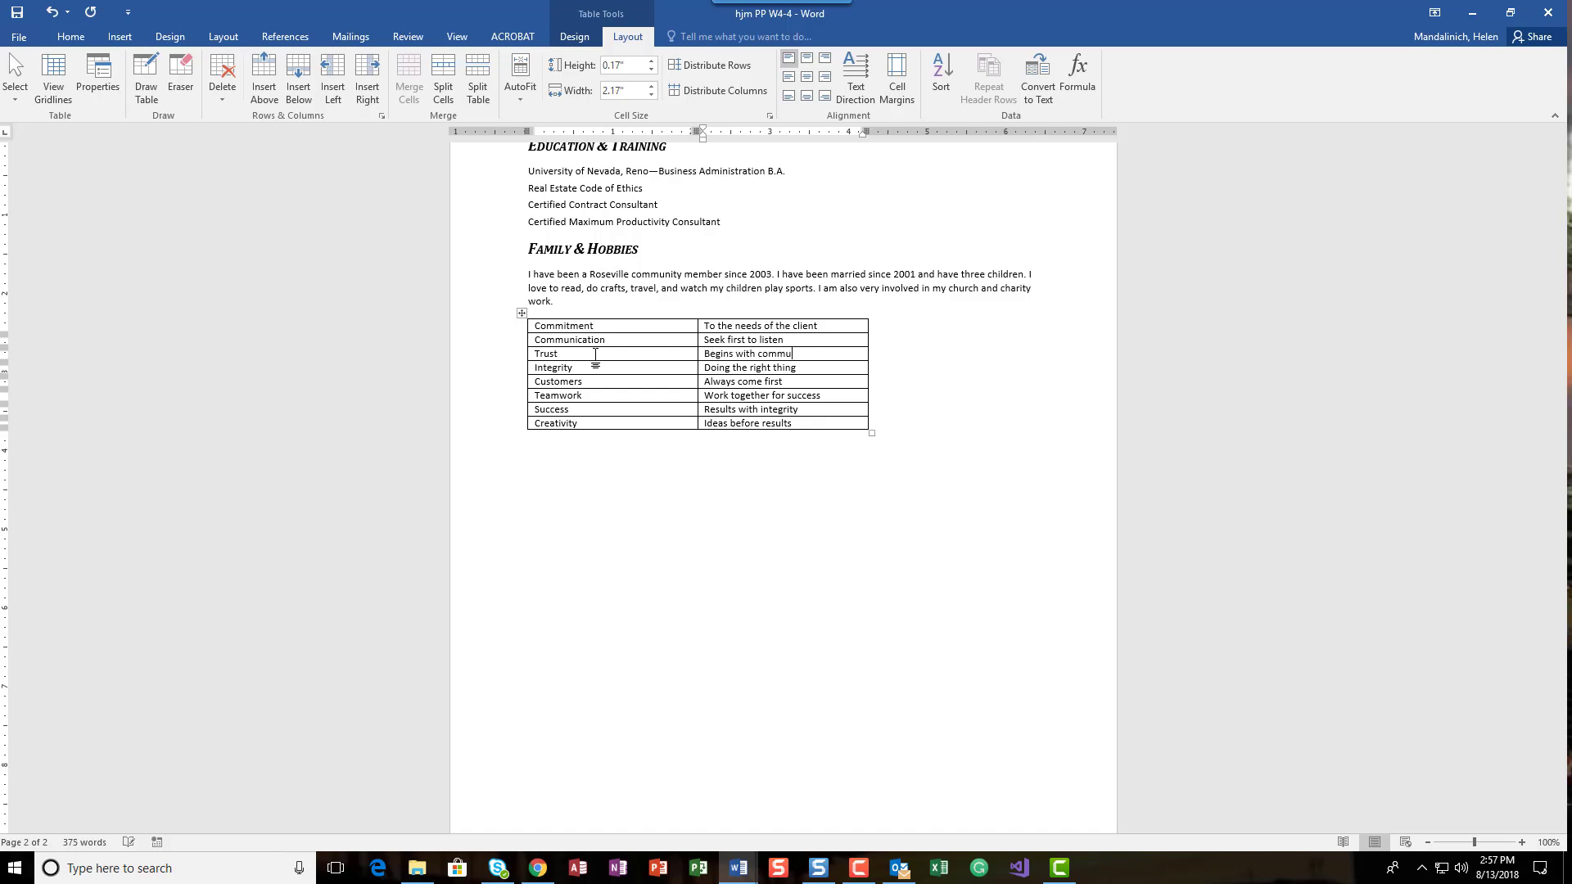
text(nication)
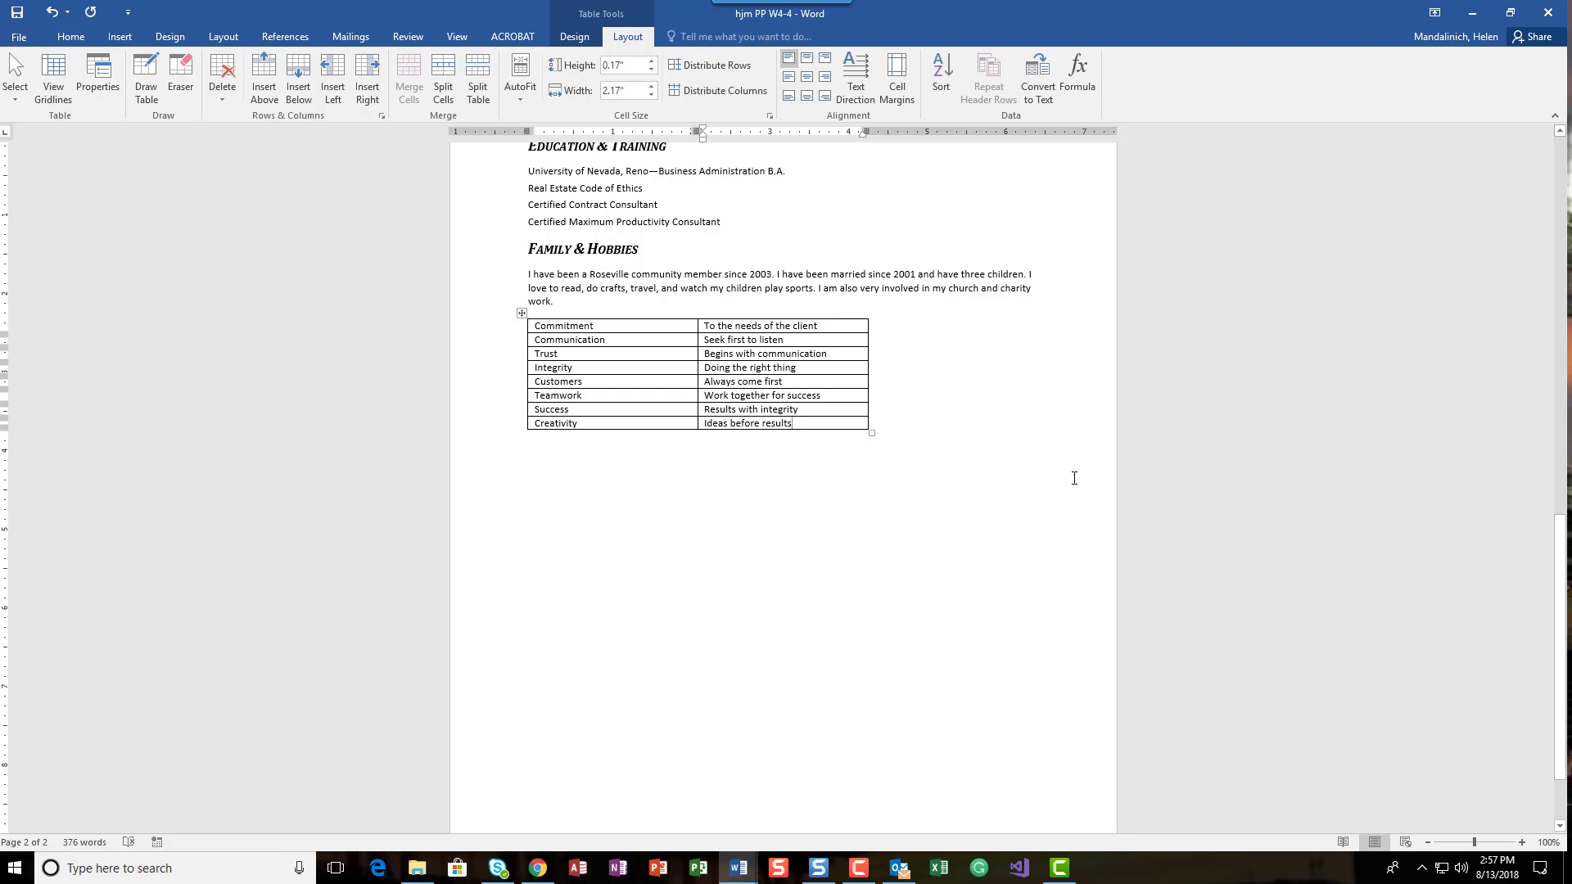
- Add a new row at the end of the table and fill it with "Win-Win" and "Is always the goal"
key(Tab)
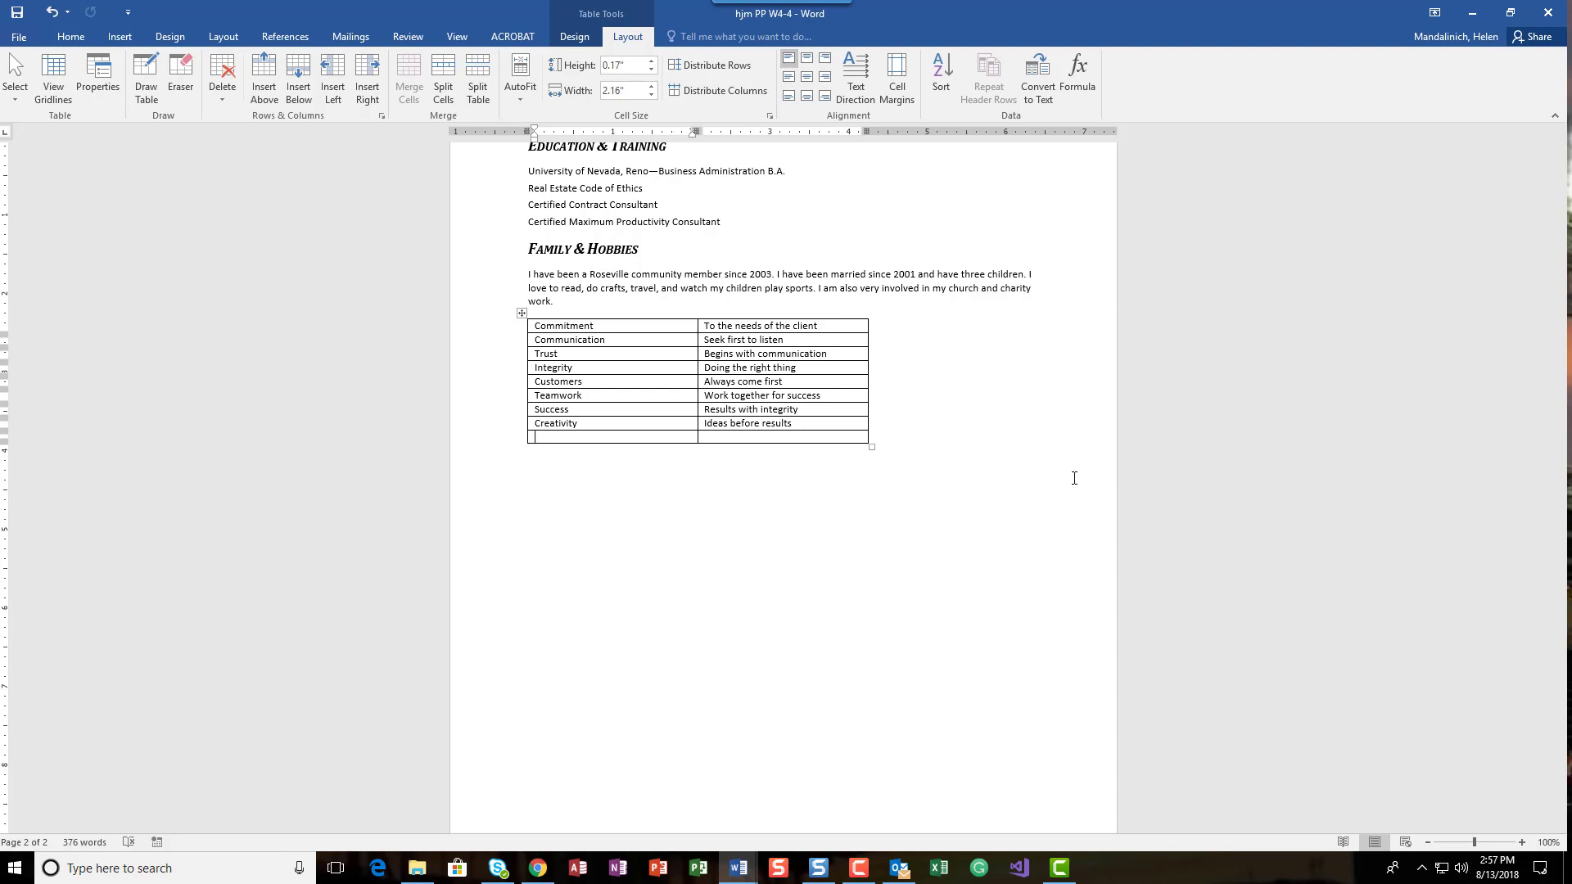
text(Win-Win)
key(Tab)
text(Is always the goal)
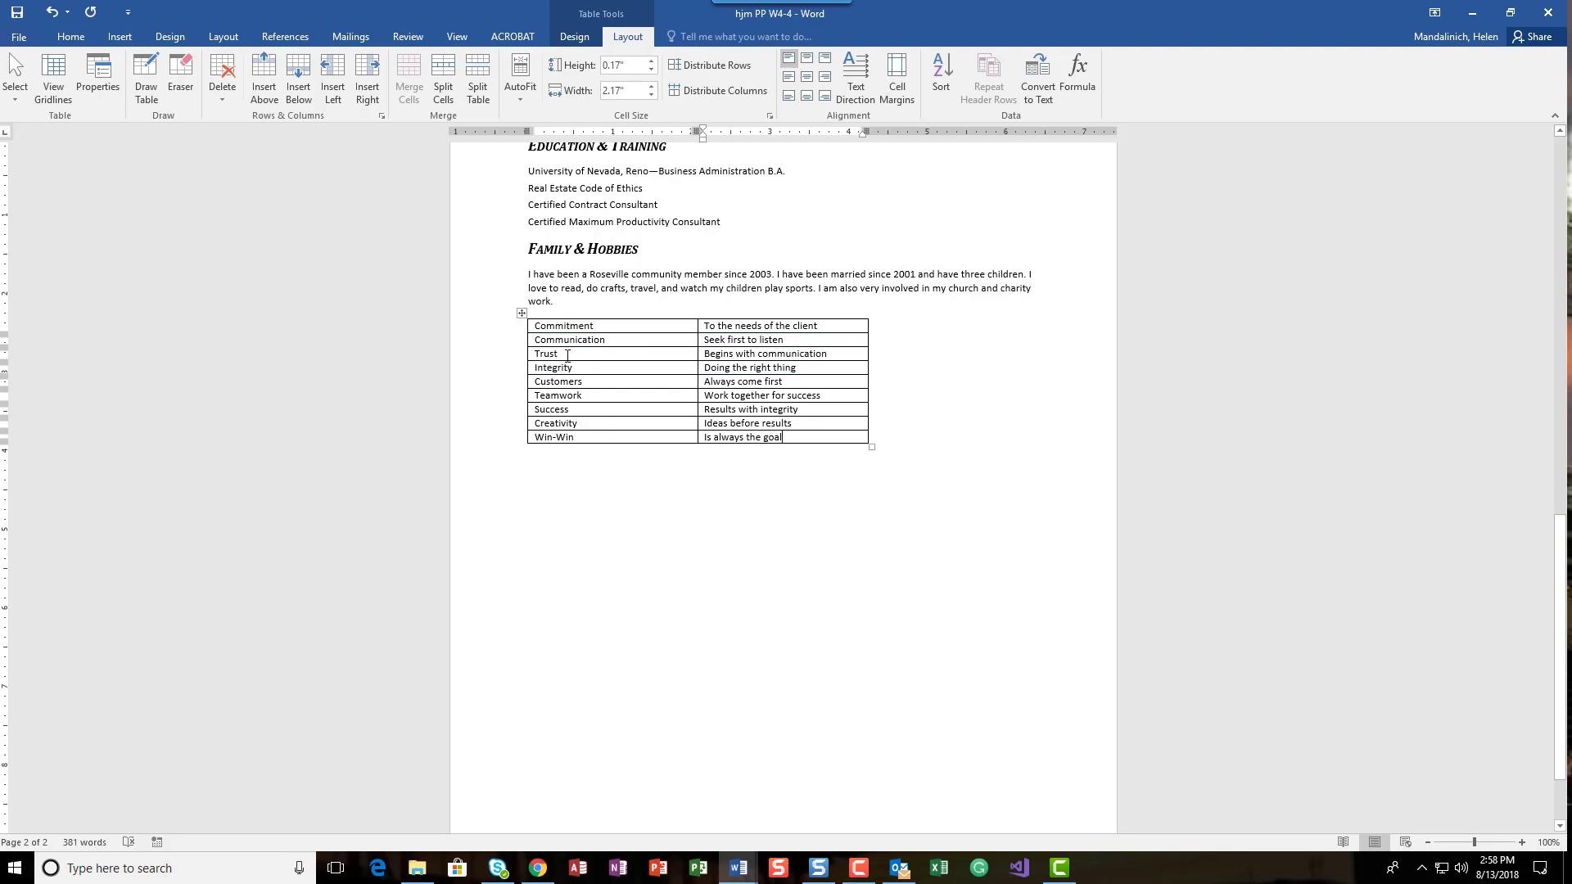
- AutoFit the table's columns to their contents
click(625, 331)
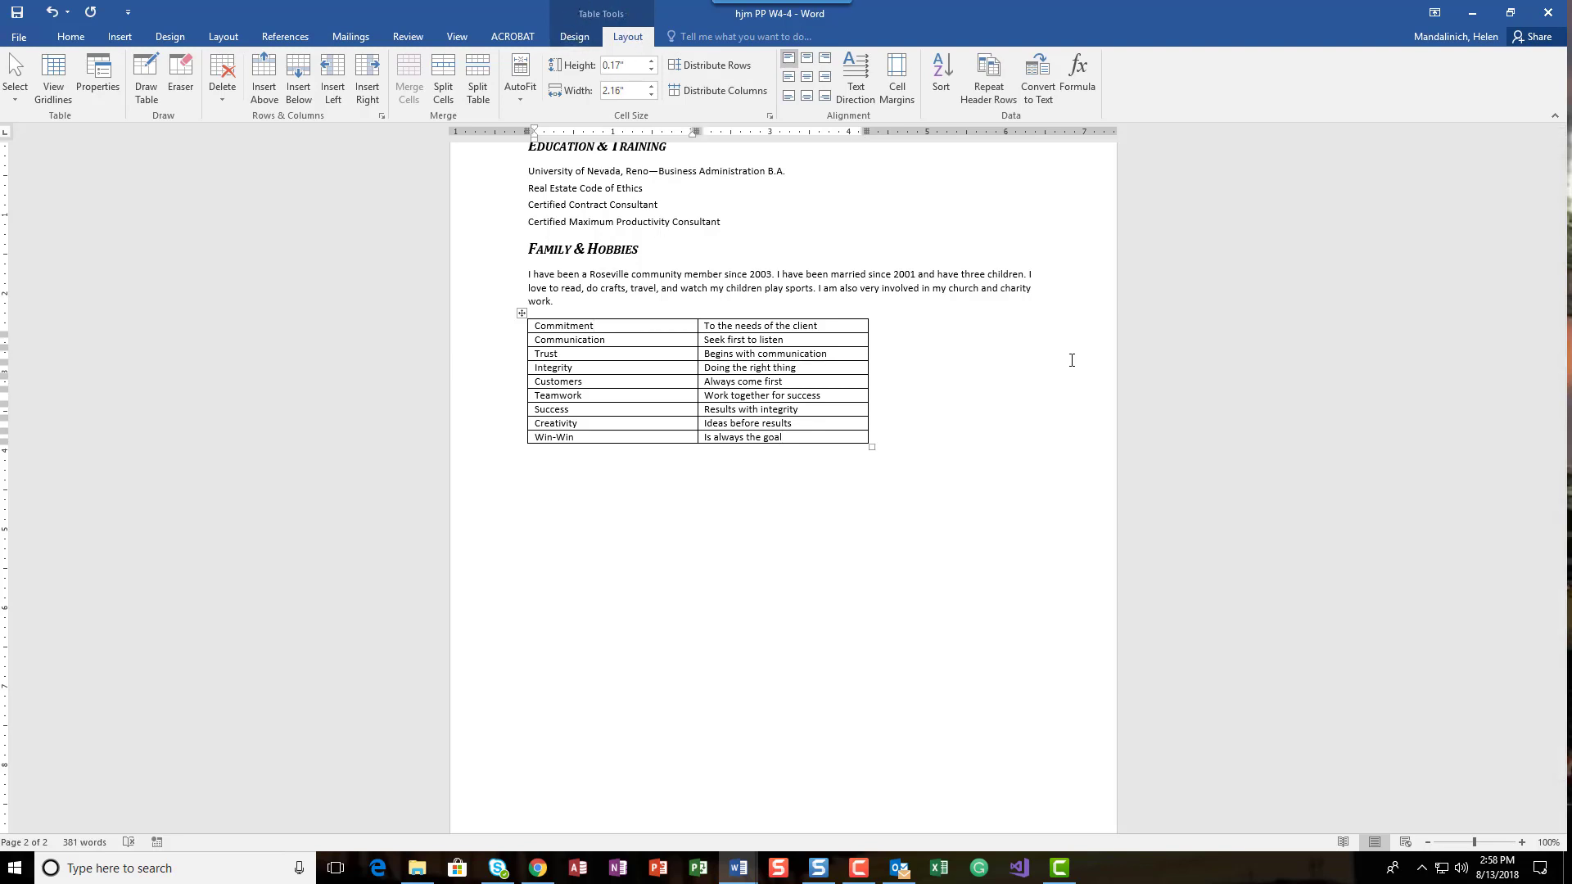
click(986, 274)
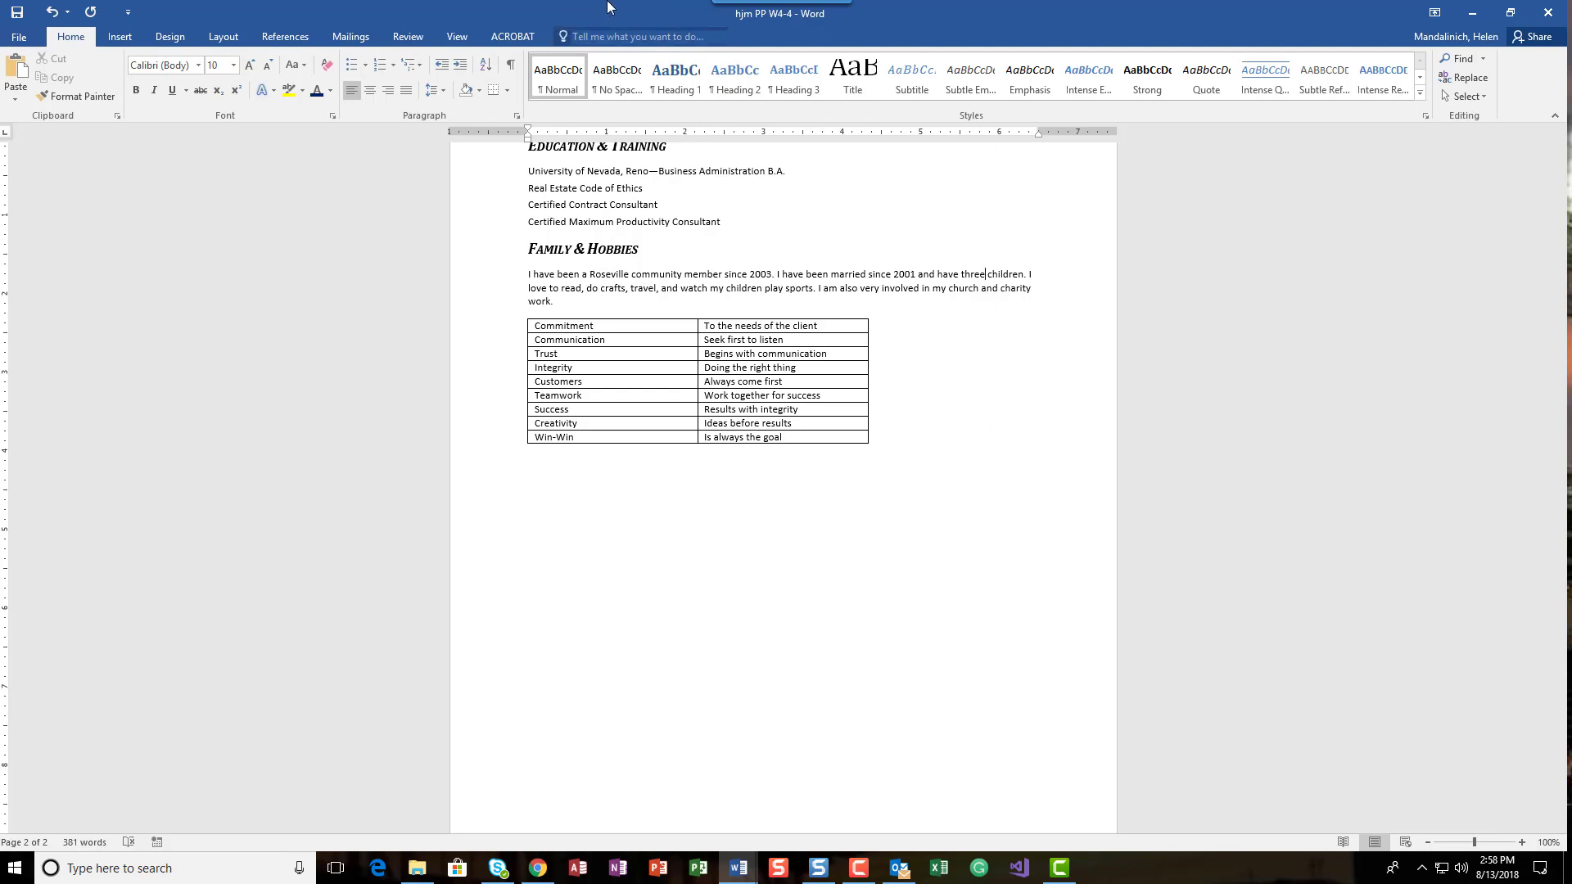
click(779, 340)
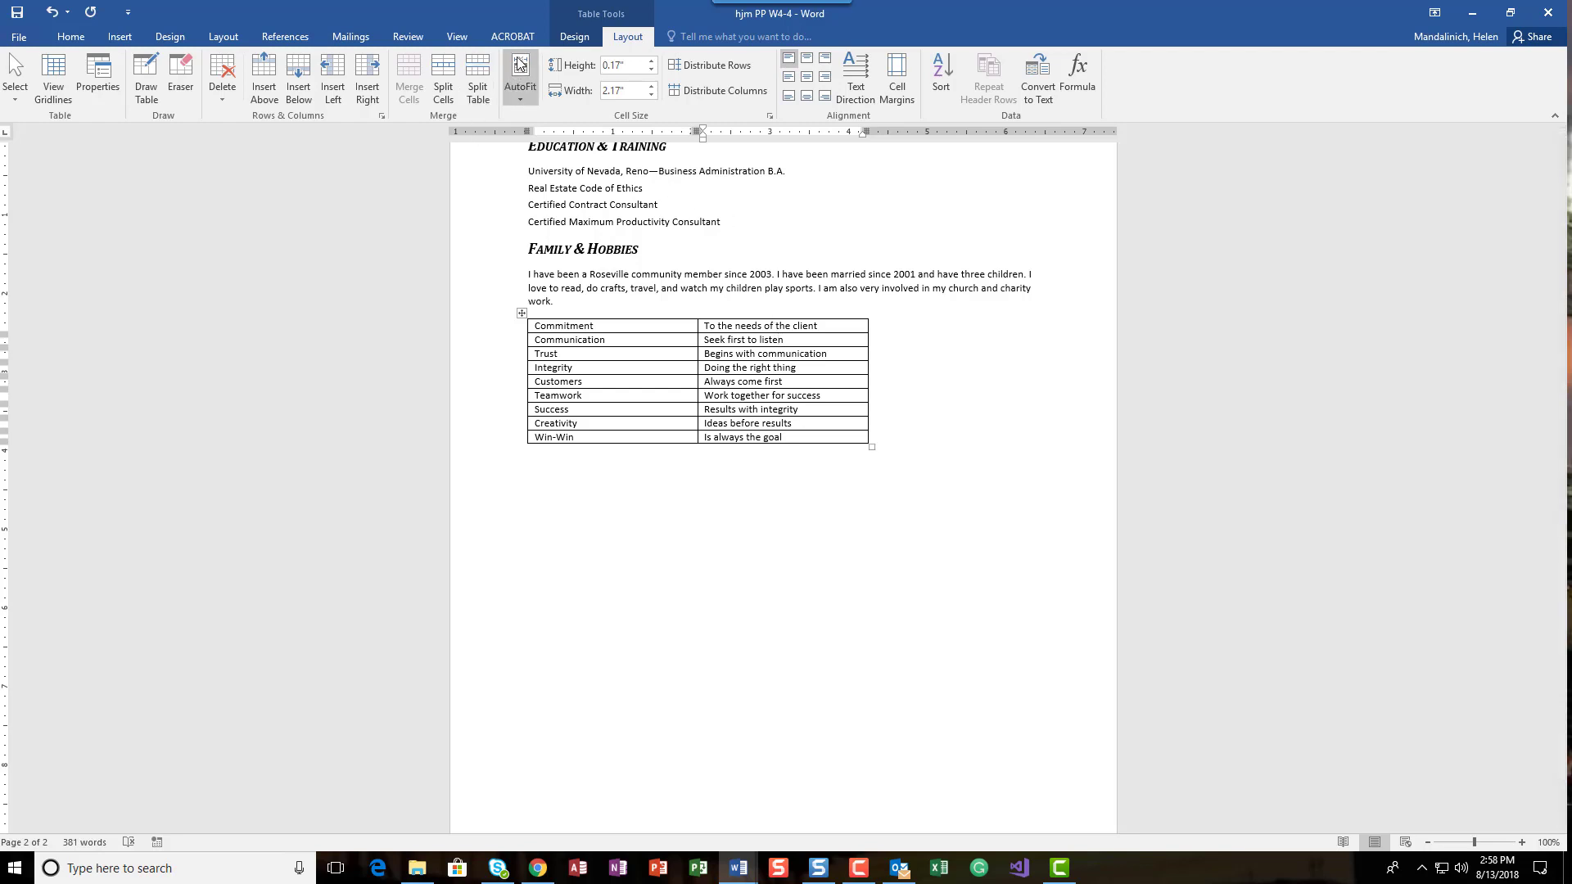
click(528, 96)
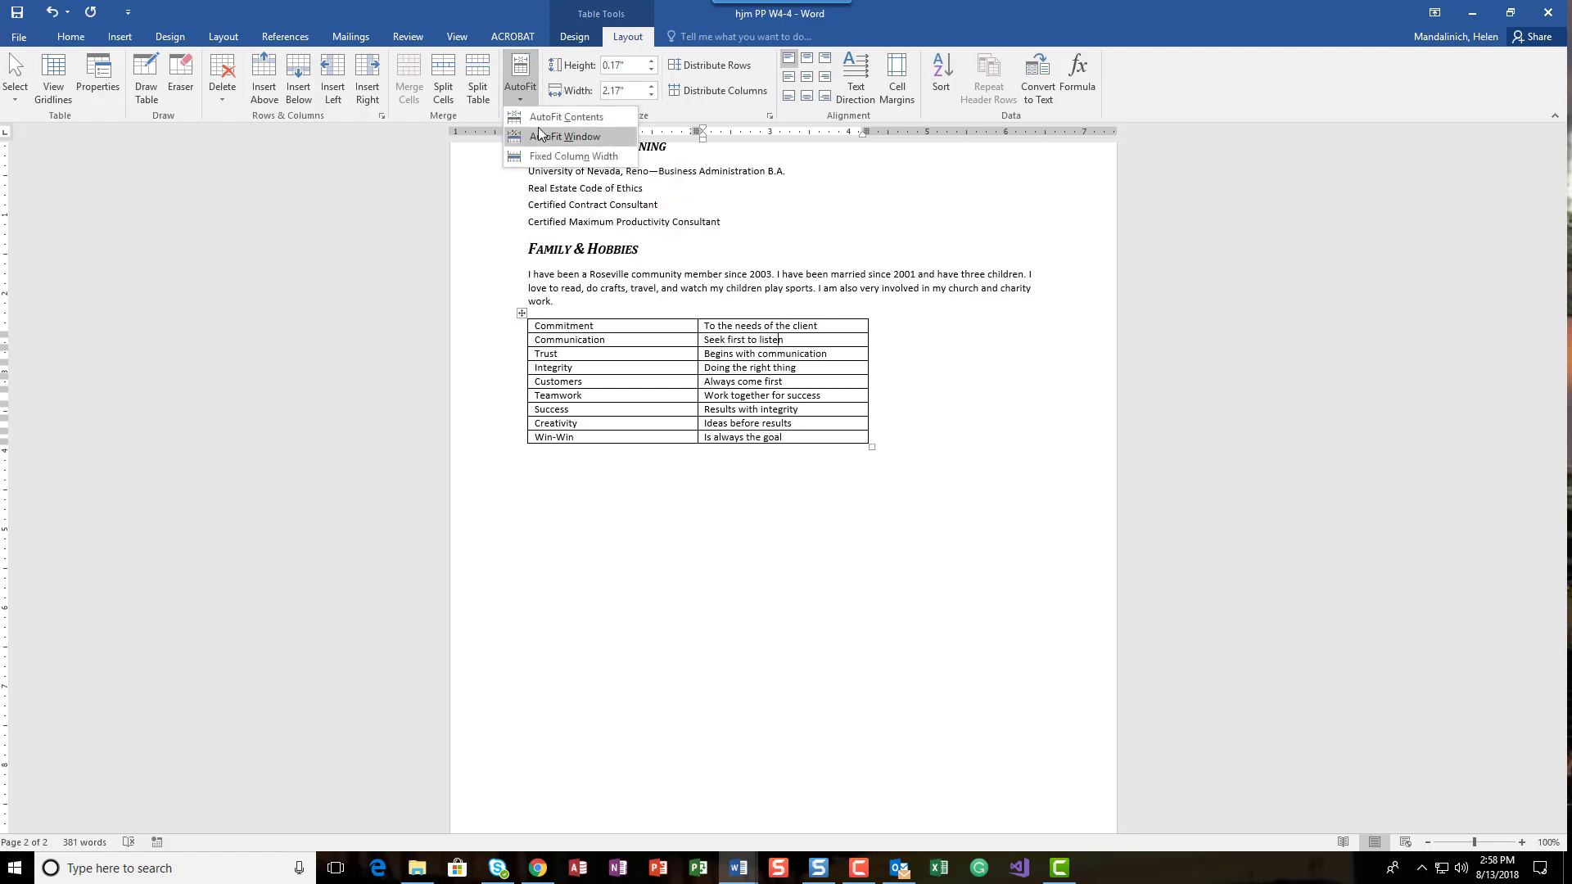
click(544, 120)
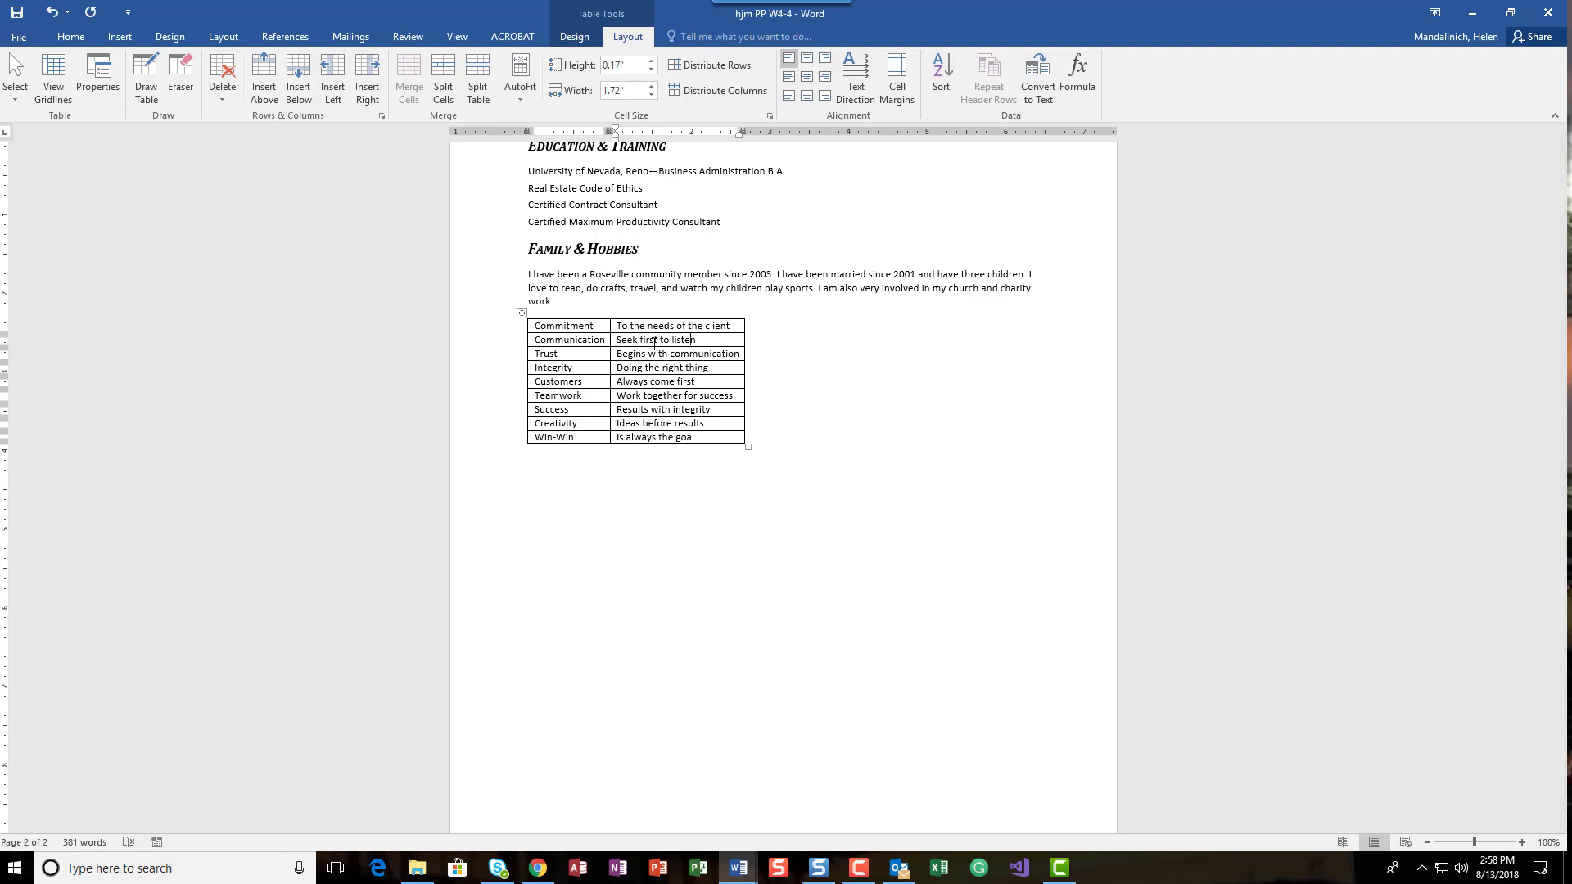
- Set the width of the table's first column to 1.2"
click(571, 318)
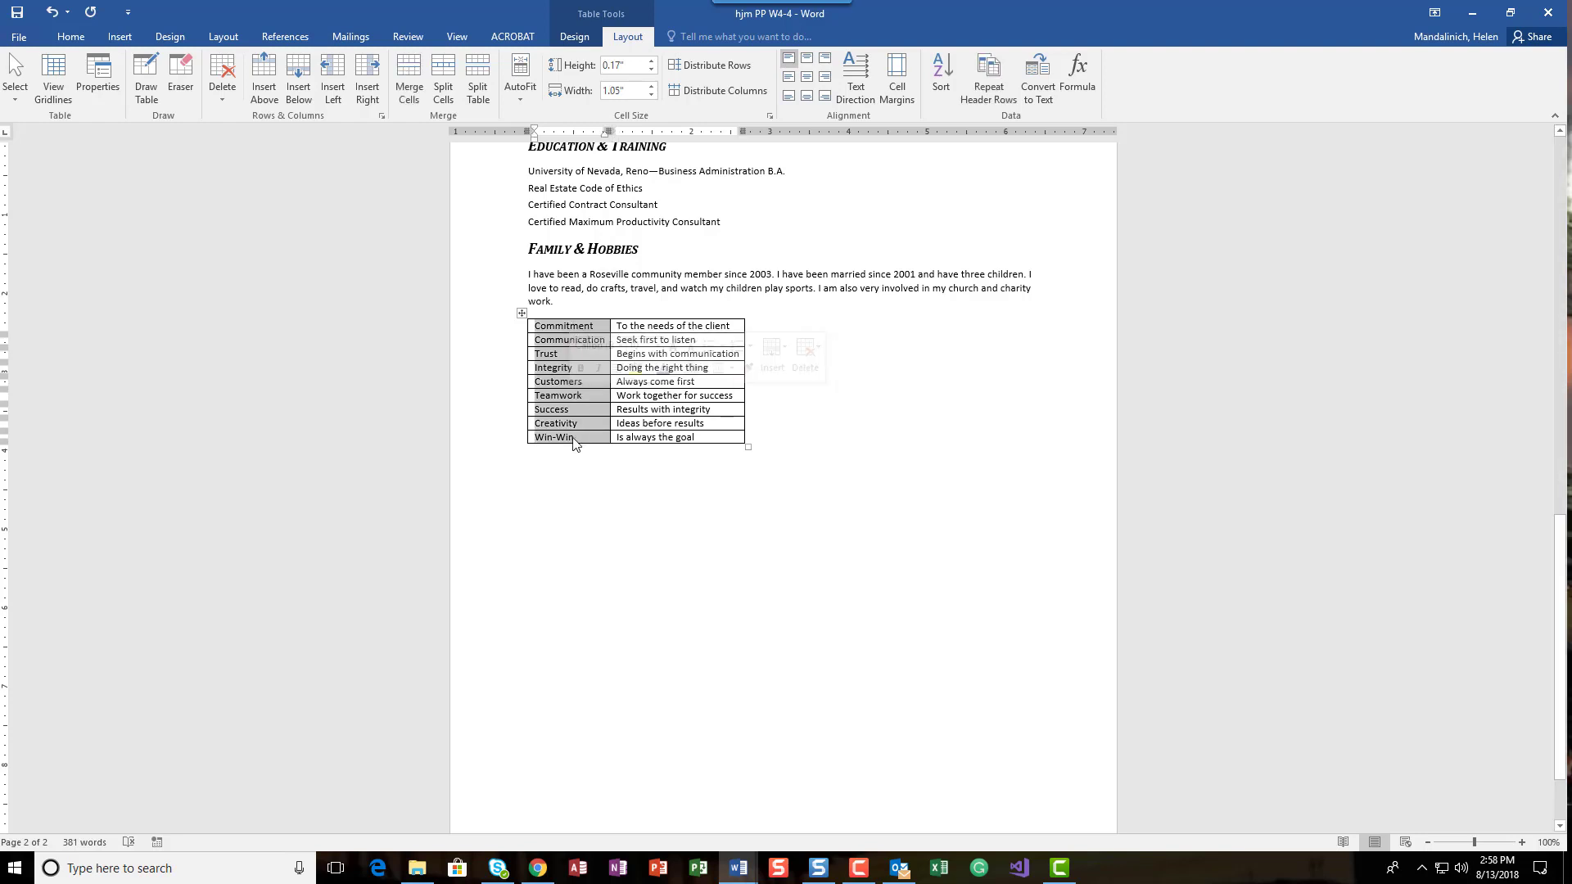
click(564, 326)
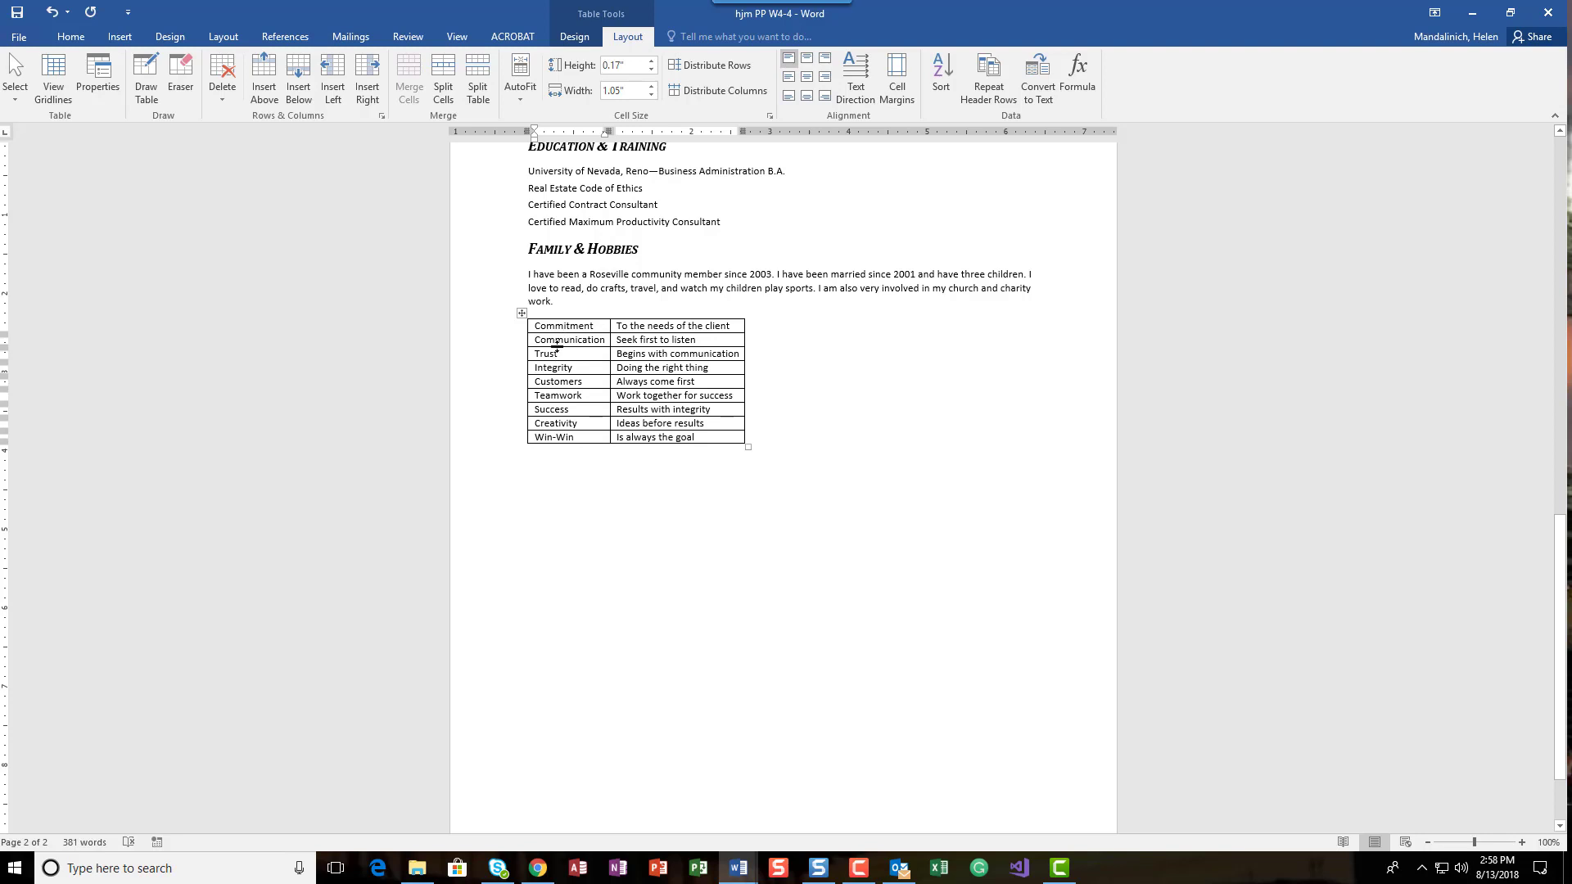
click(624, 90)
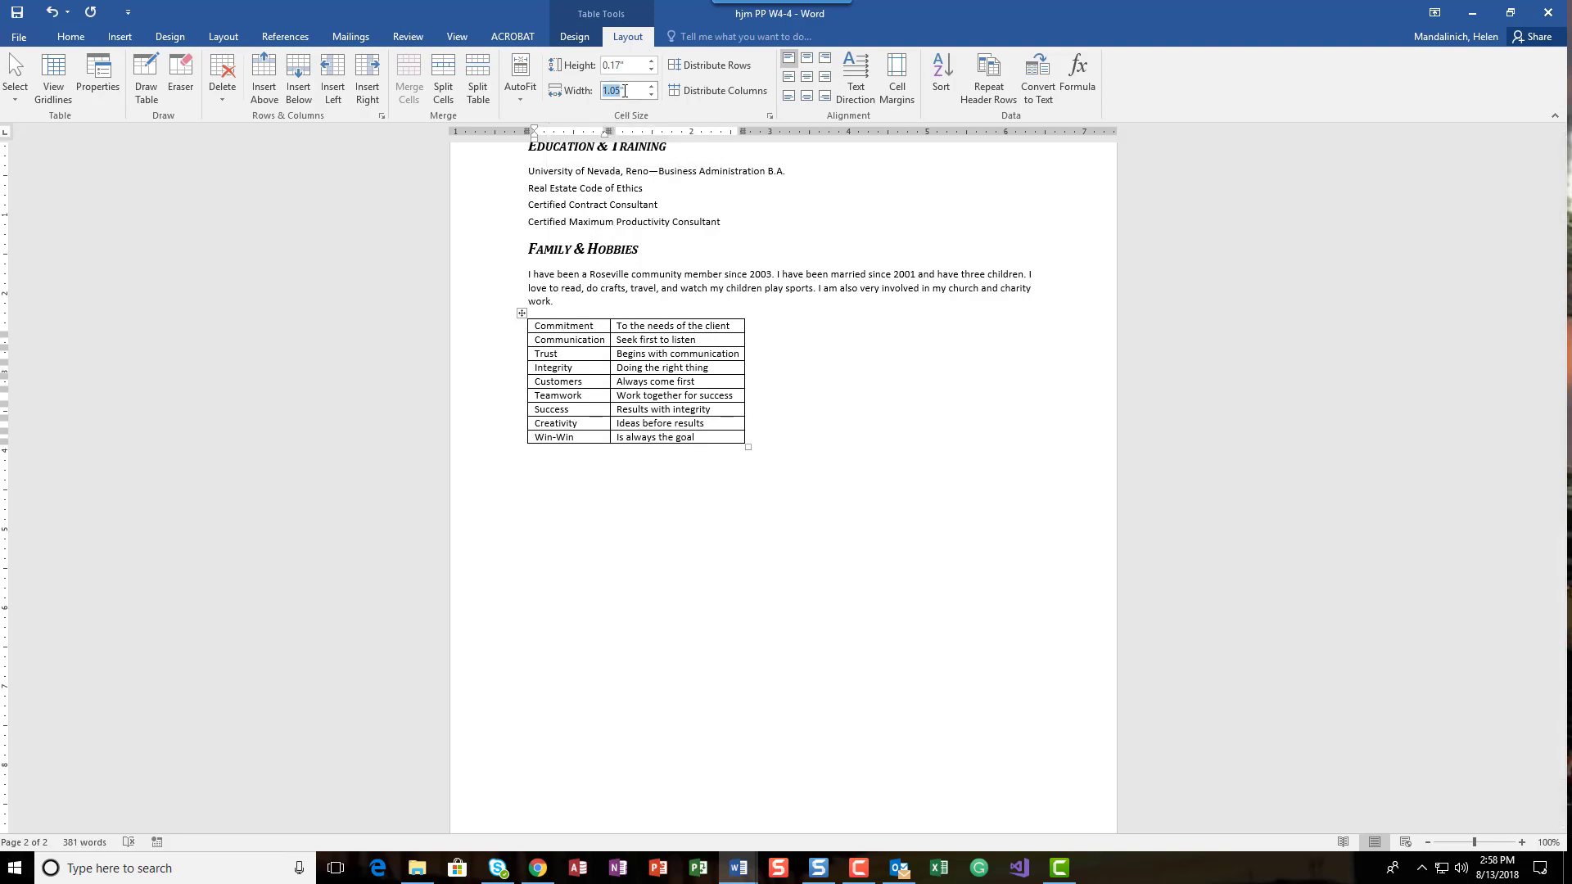
text(1.2)
key(Return)
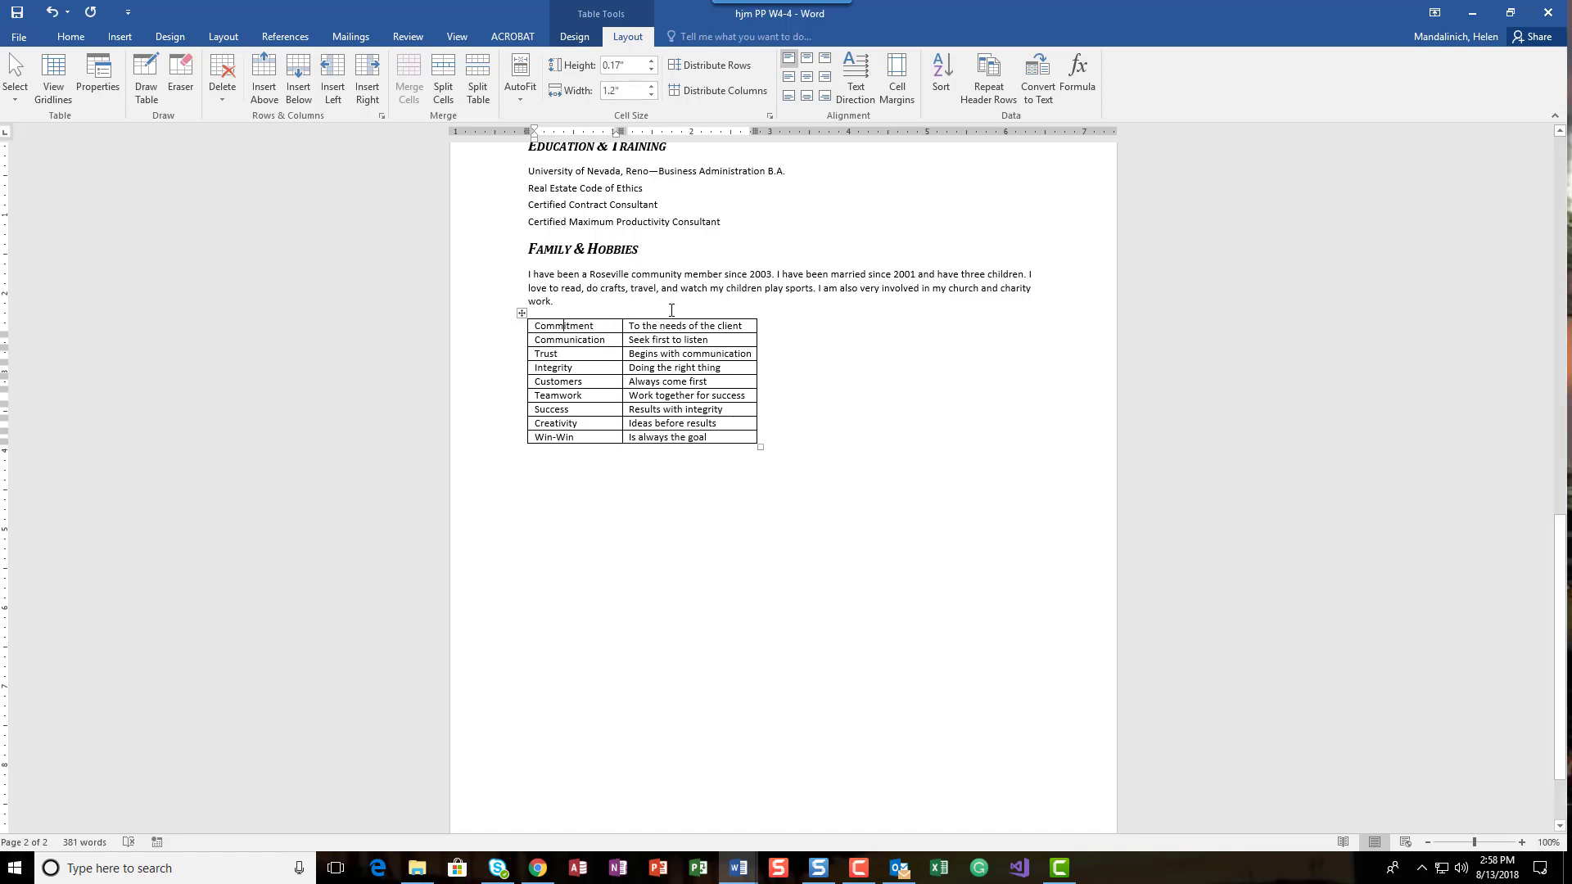
- Set the width of the table's second column to 2"
click(687, 327)
click(639, 90)
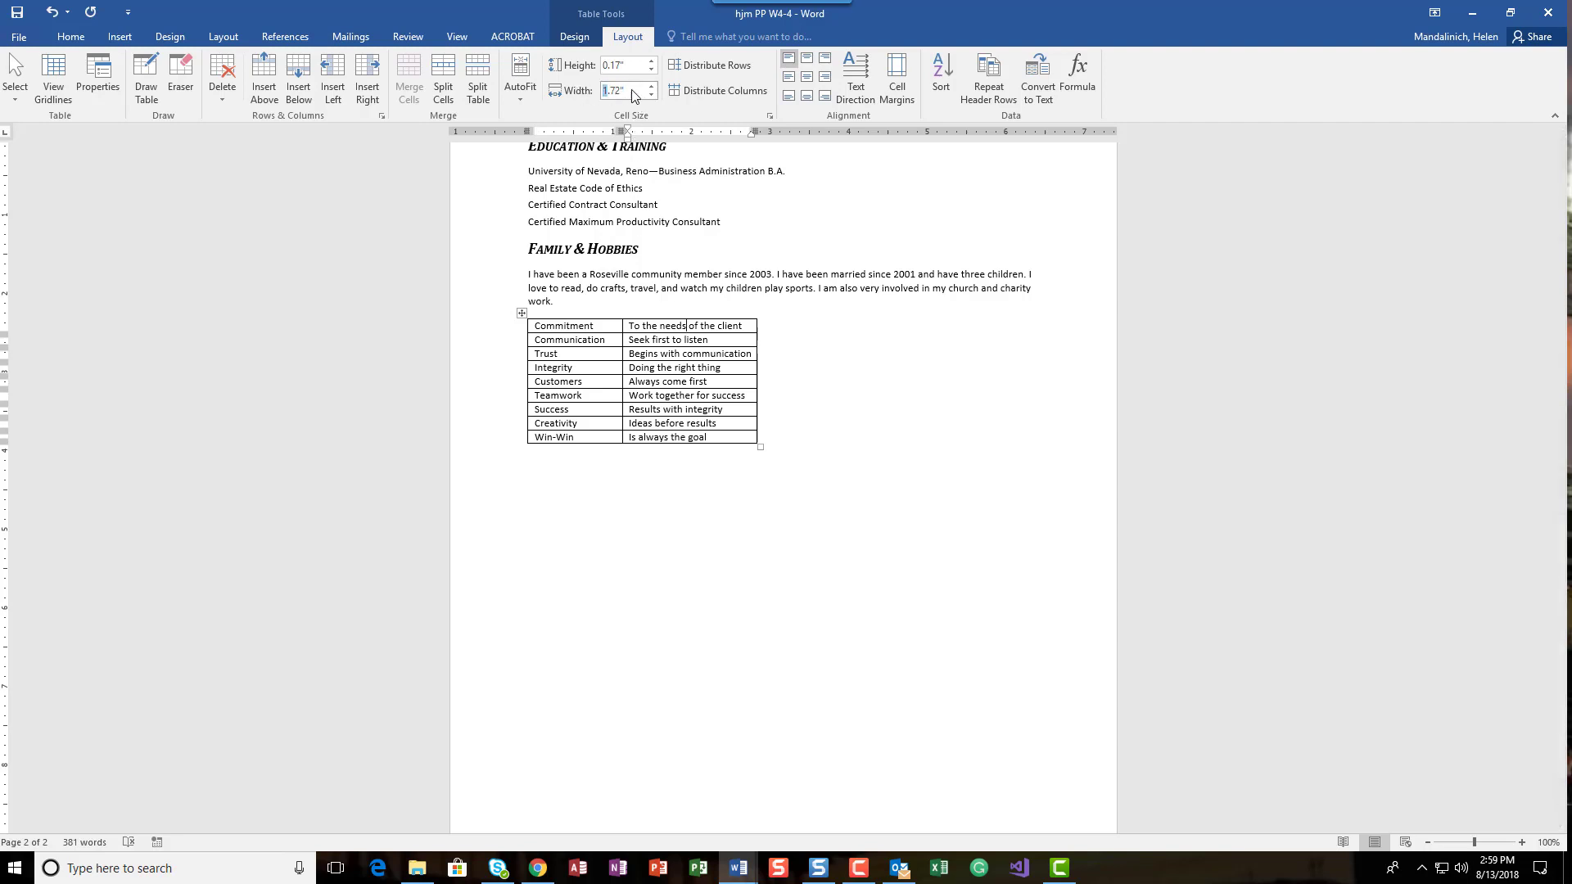
text(2)
key(Return)
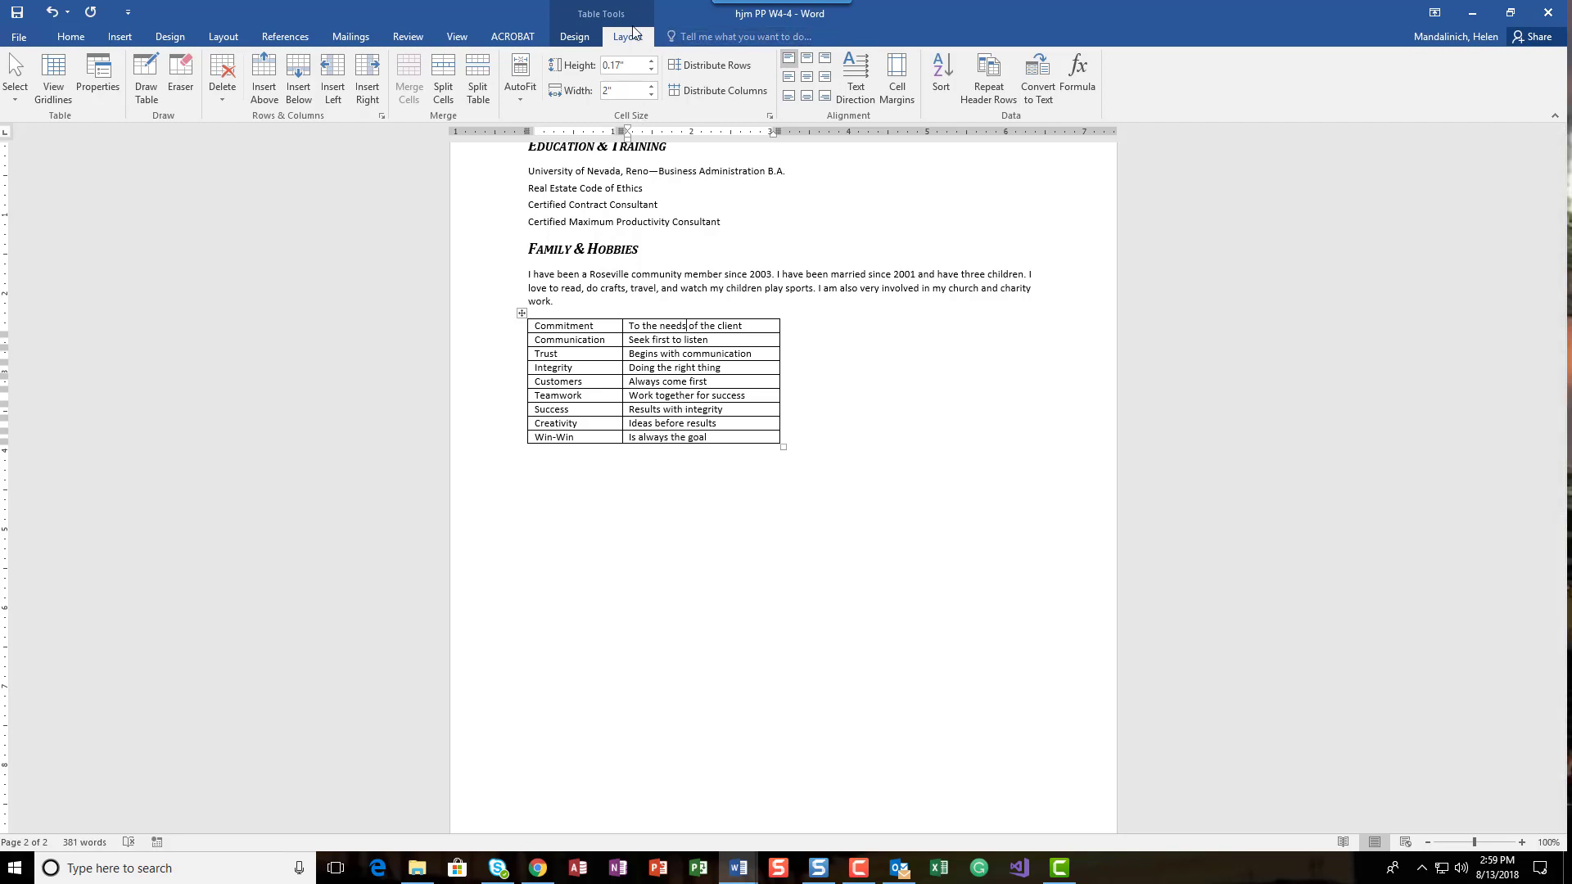
- Specify a row height of 0.25" for the Commitment row in the table properties
click(99, 81)
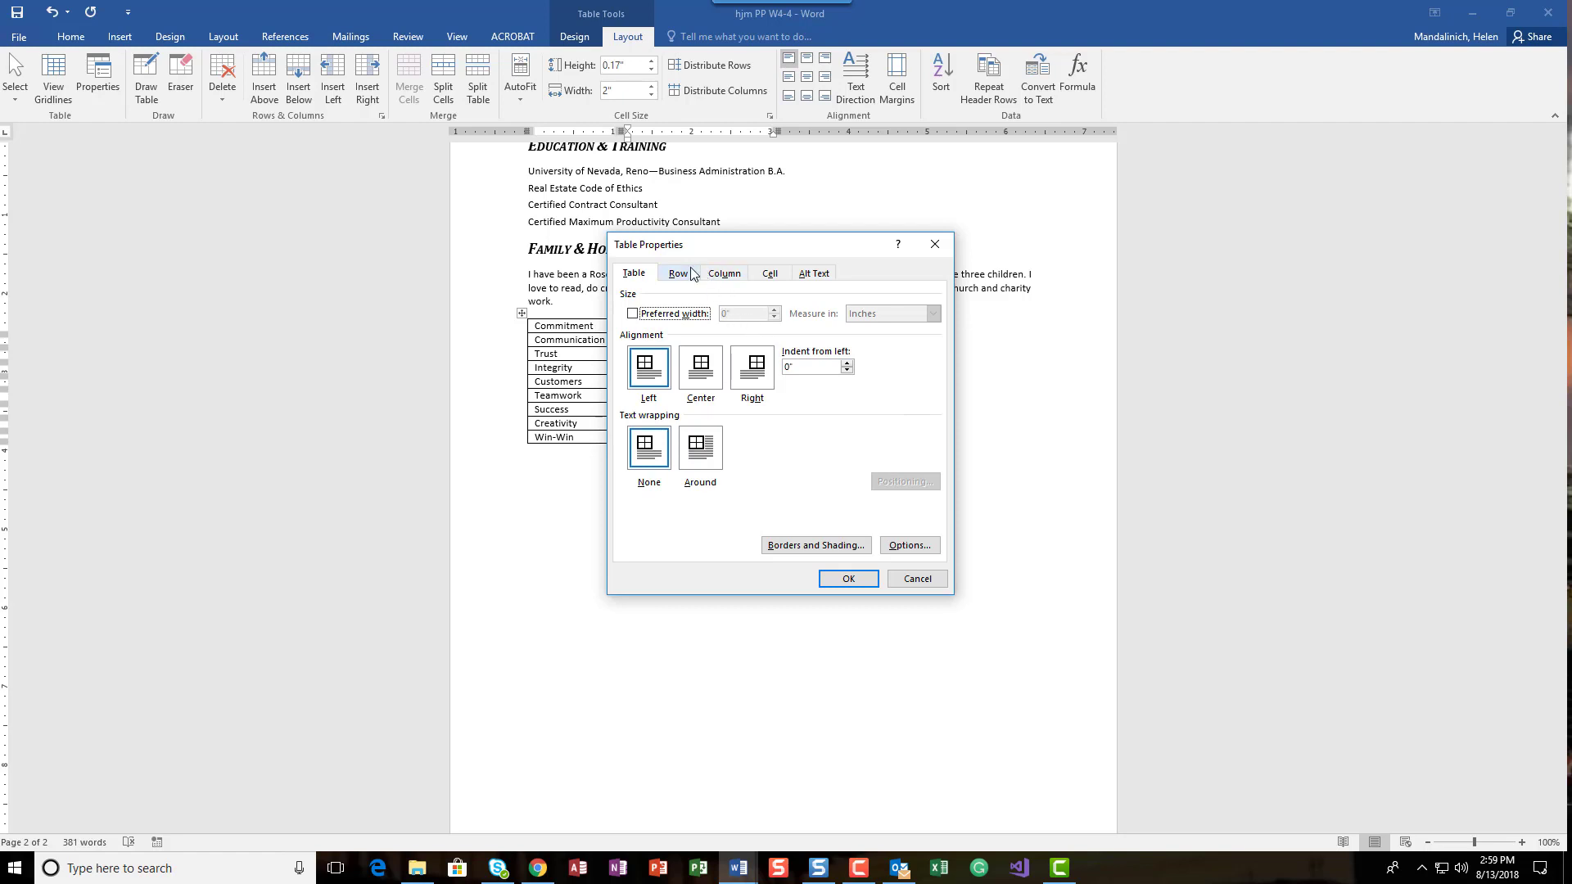
click(678, 273)
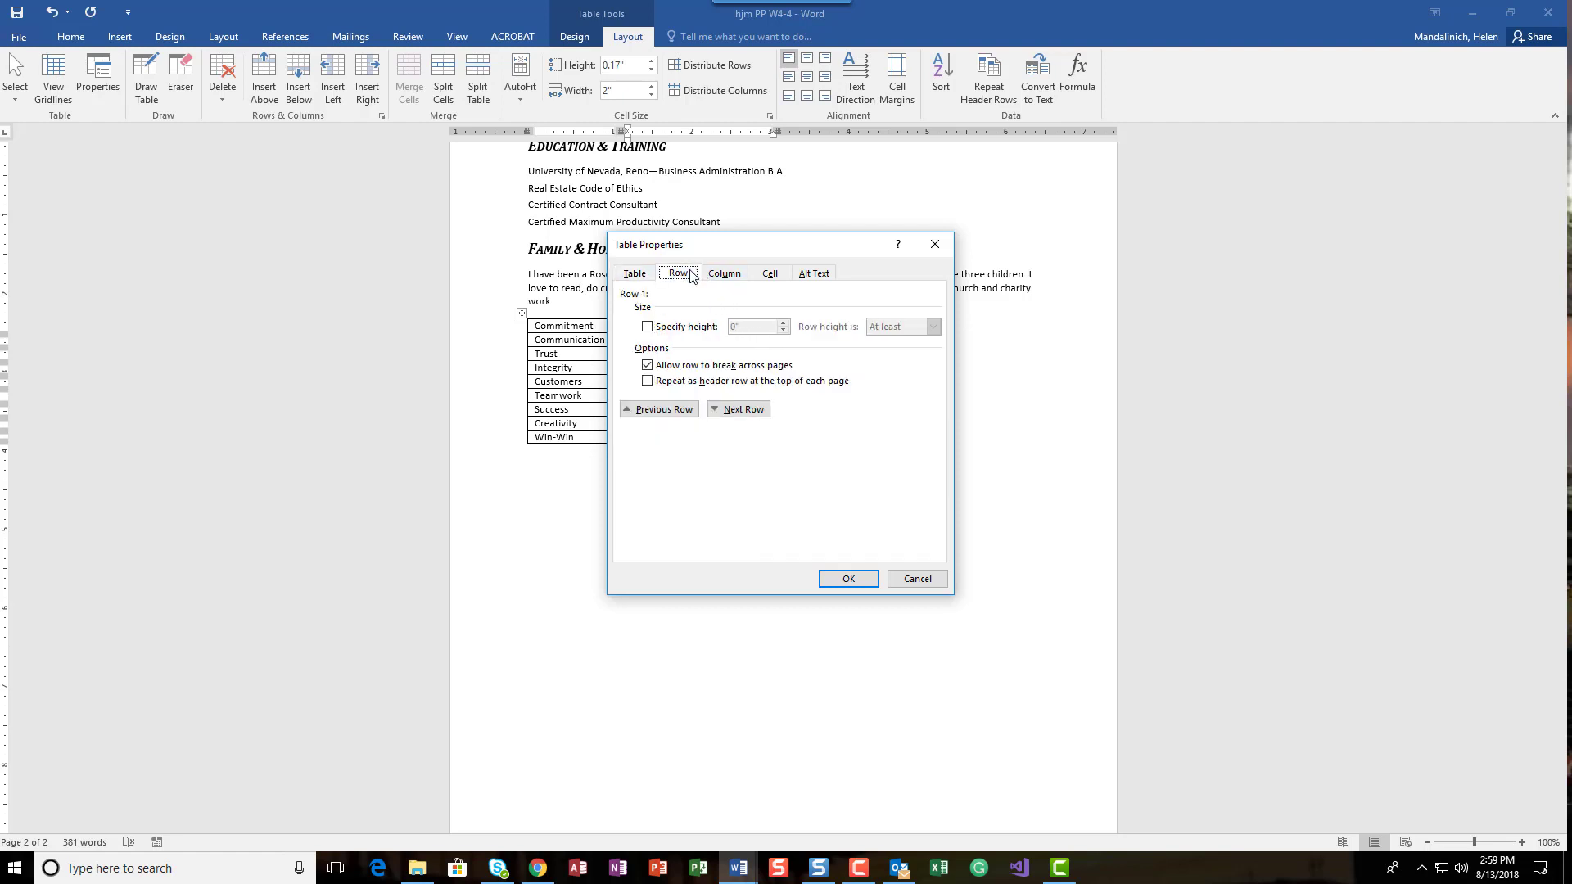
click(648, 326)
key(shift+Home)
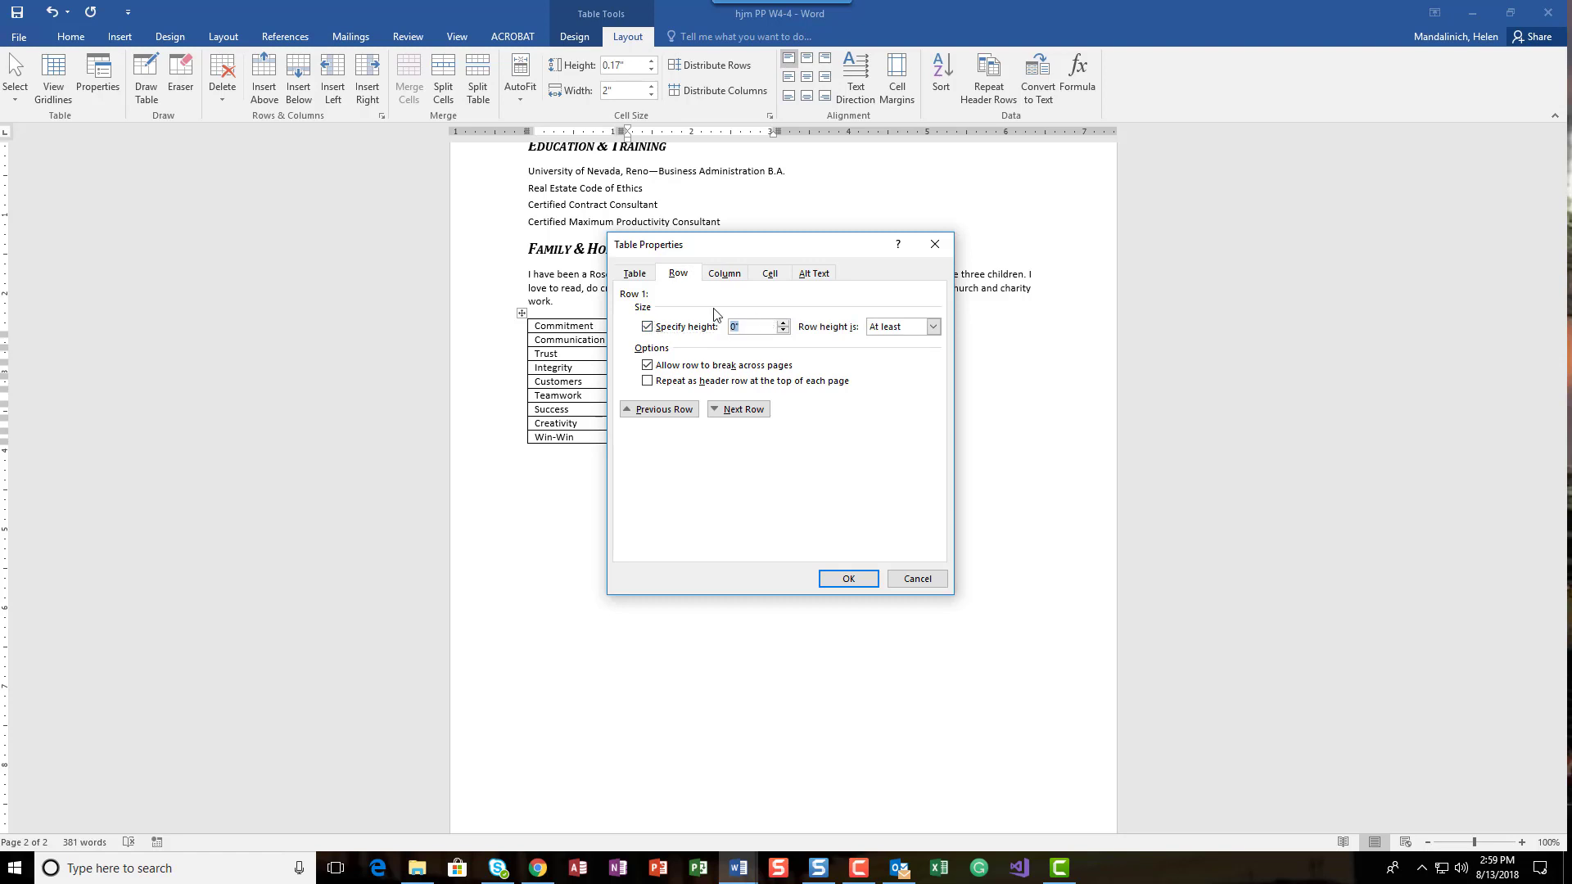
text(.25)
key(Return)
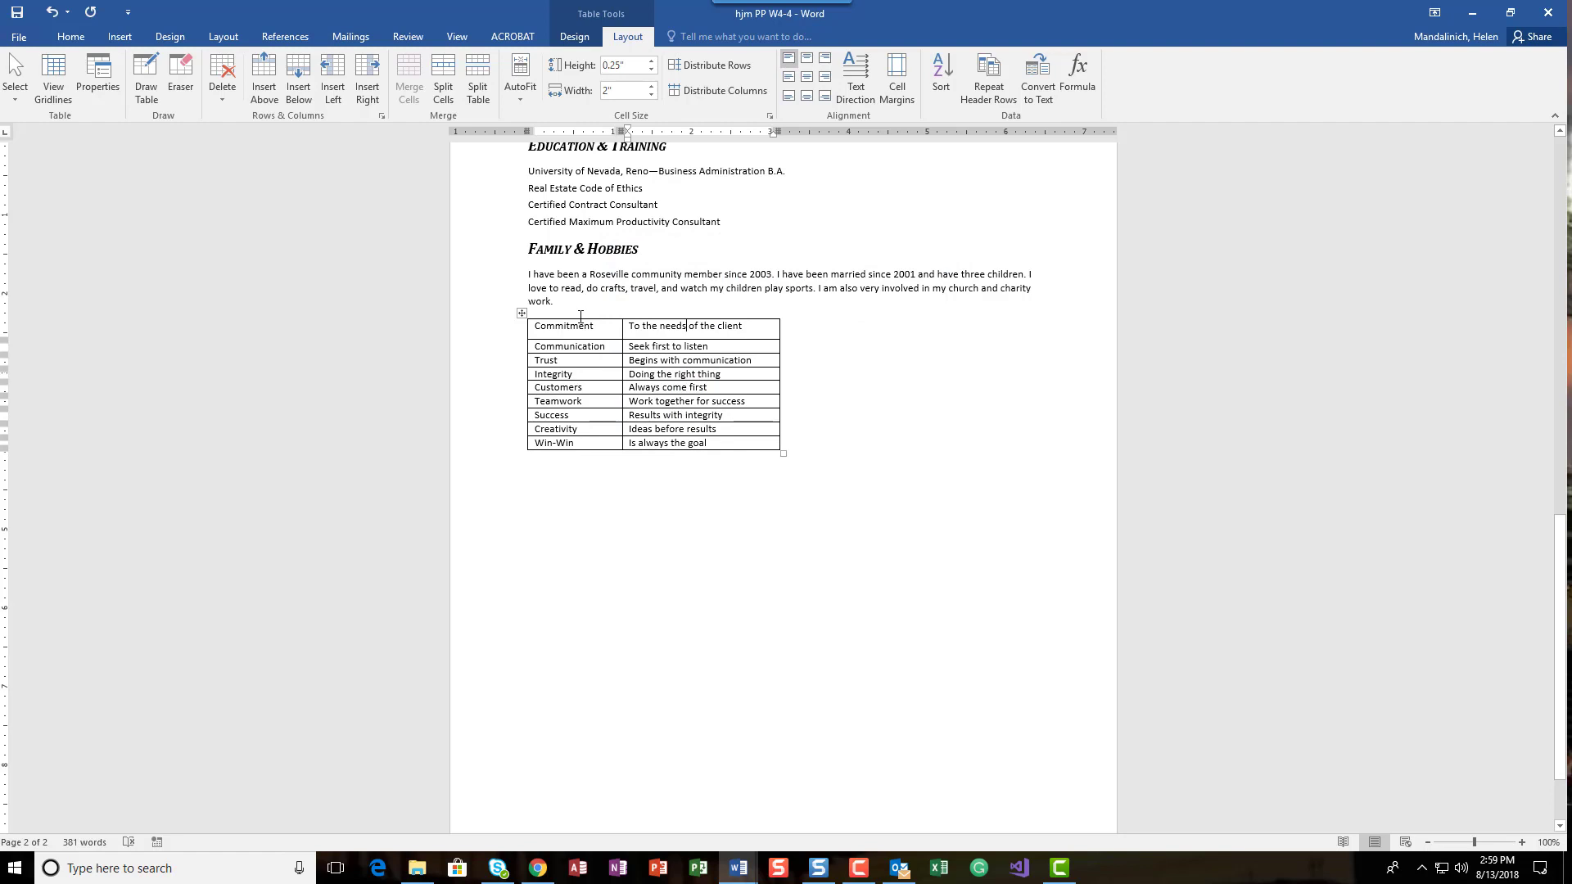
- Undo the height change made to the Commitment row
click(522, 315)
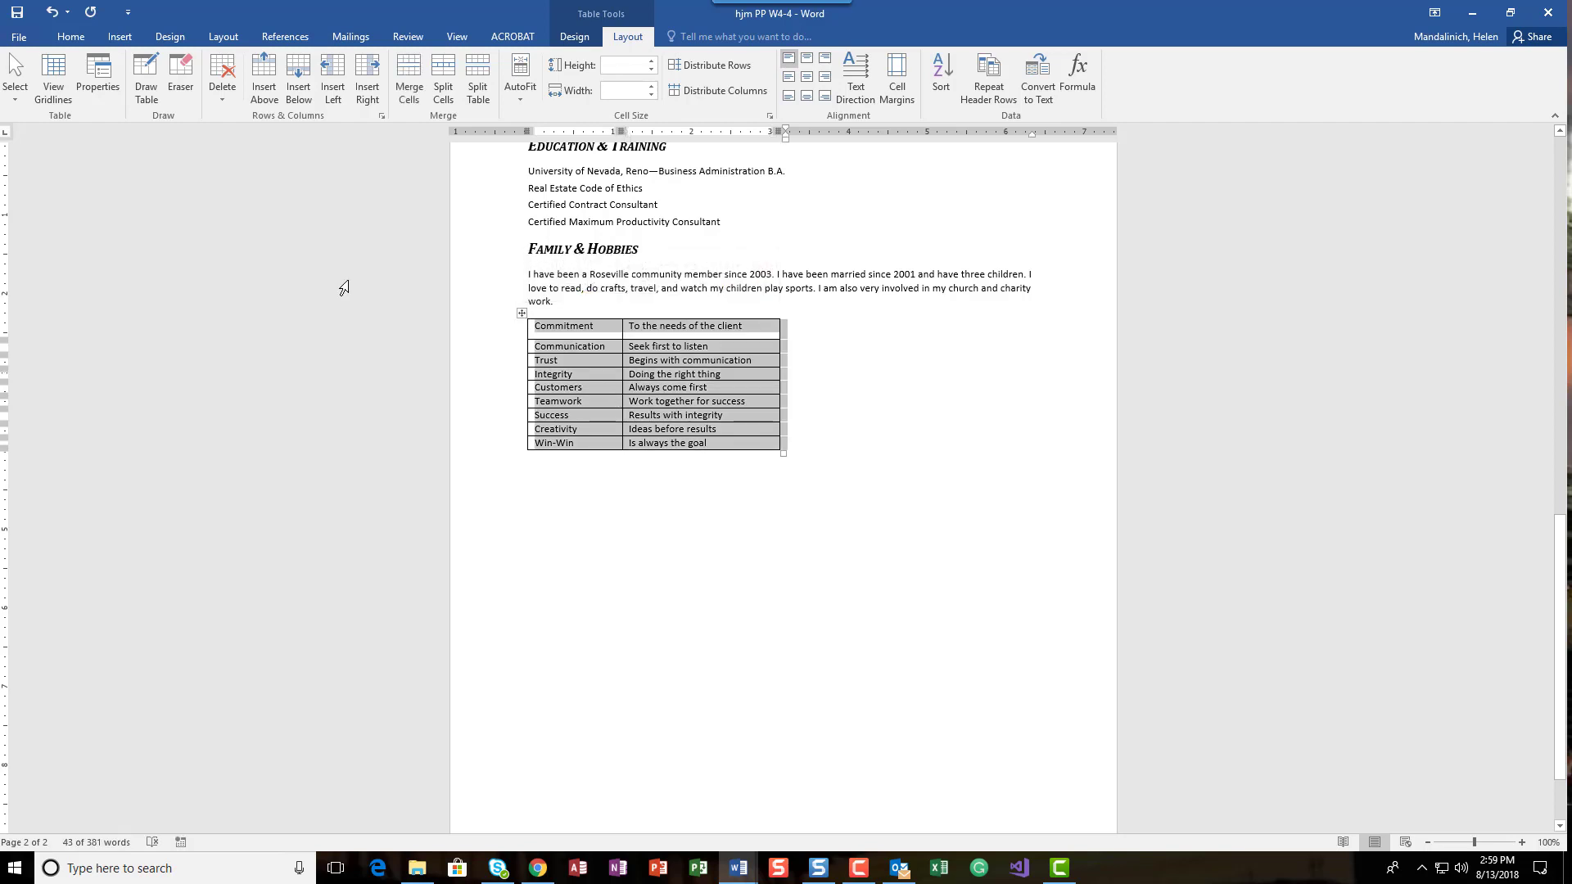
click(53, 15)
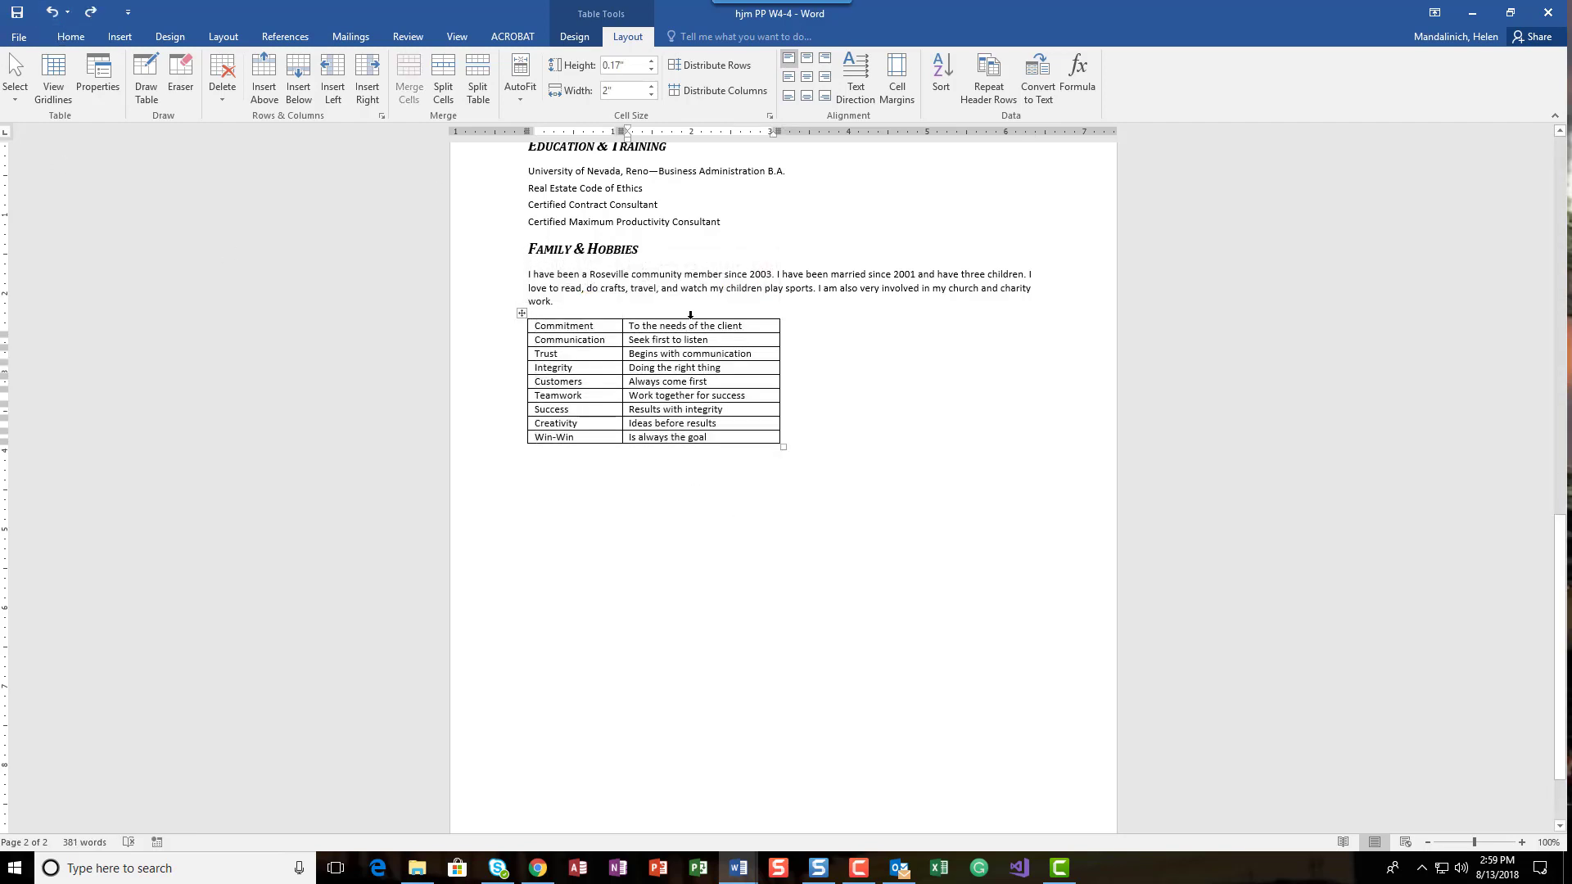
click(90, 12)
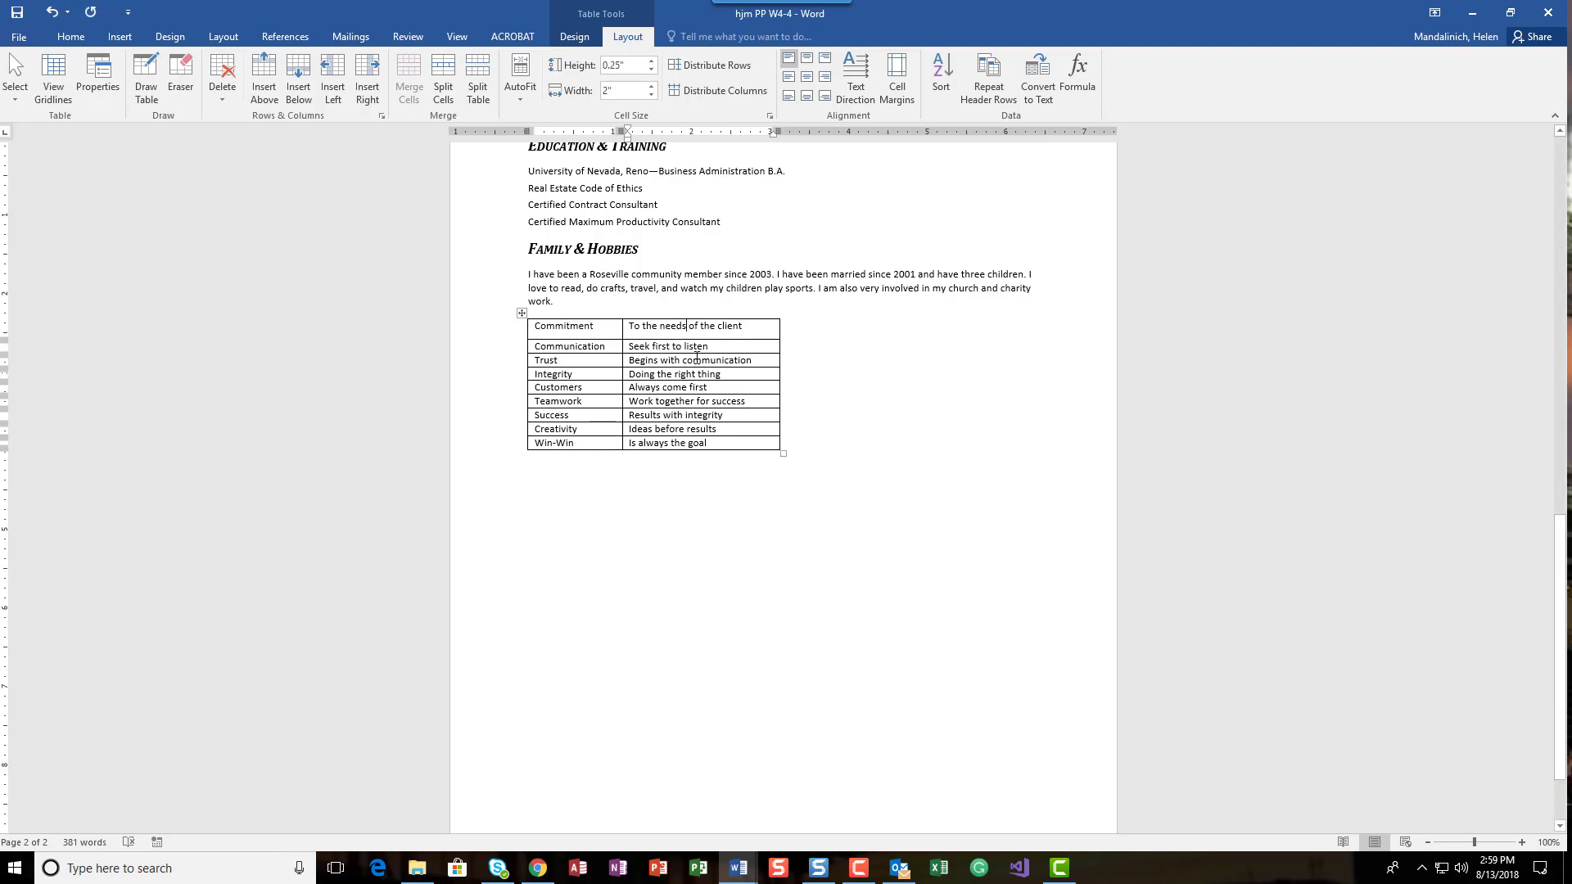
click(522, 313)
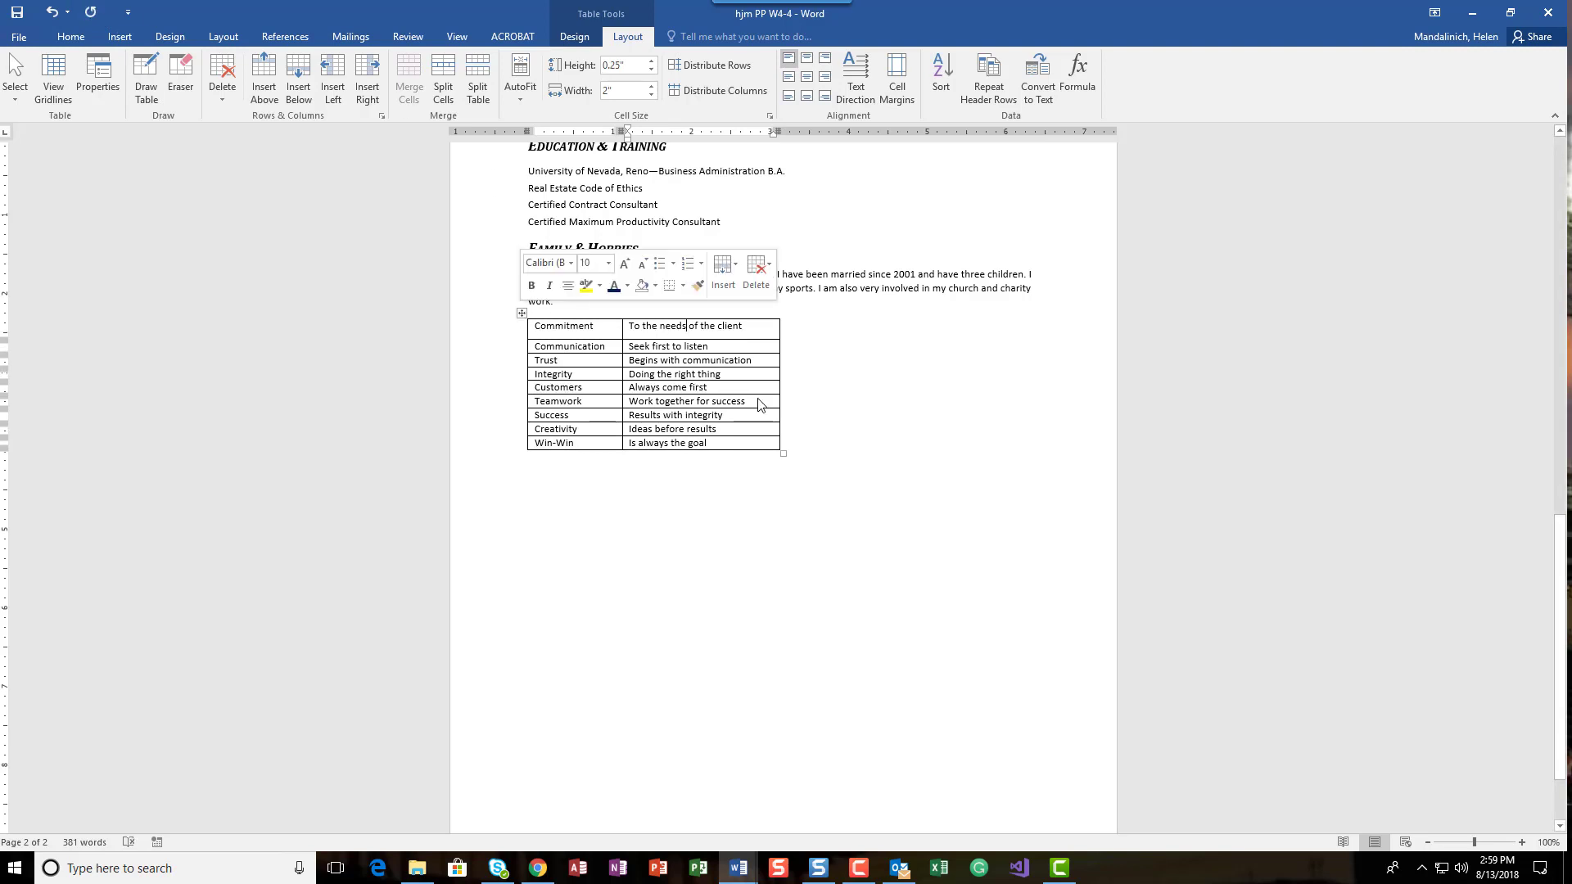
click(52, 11)
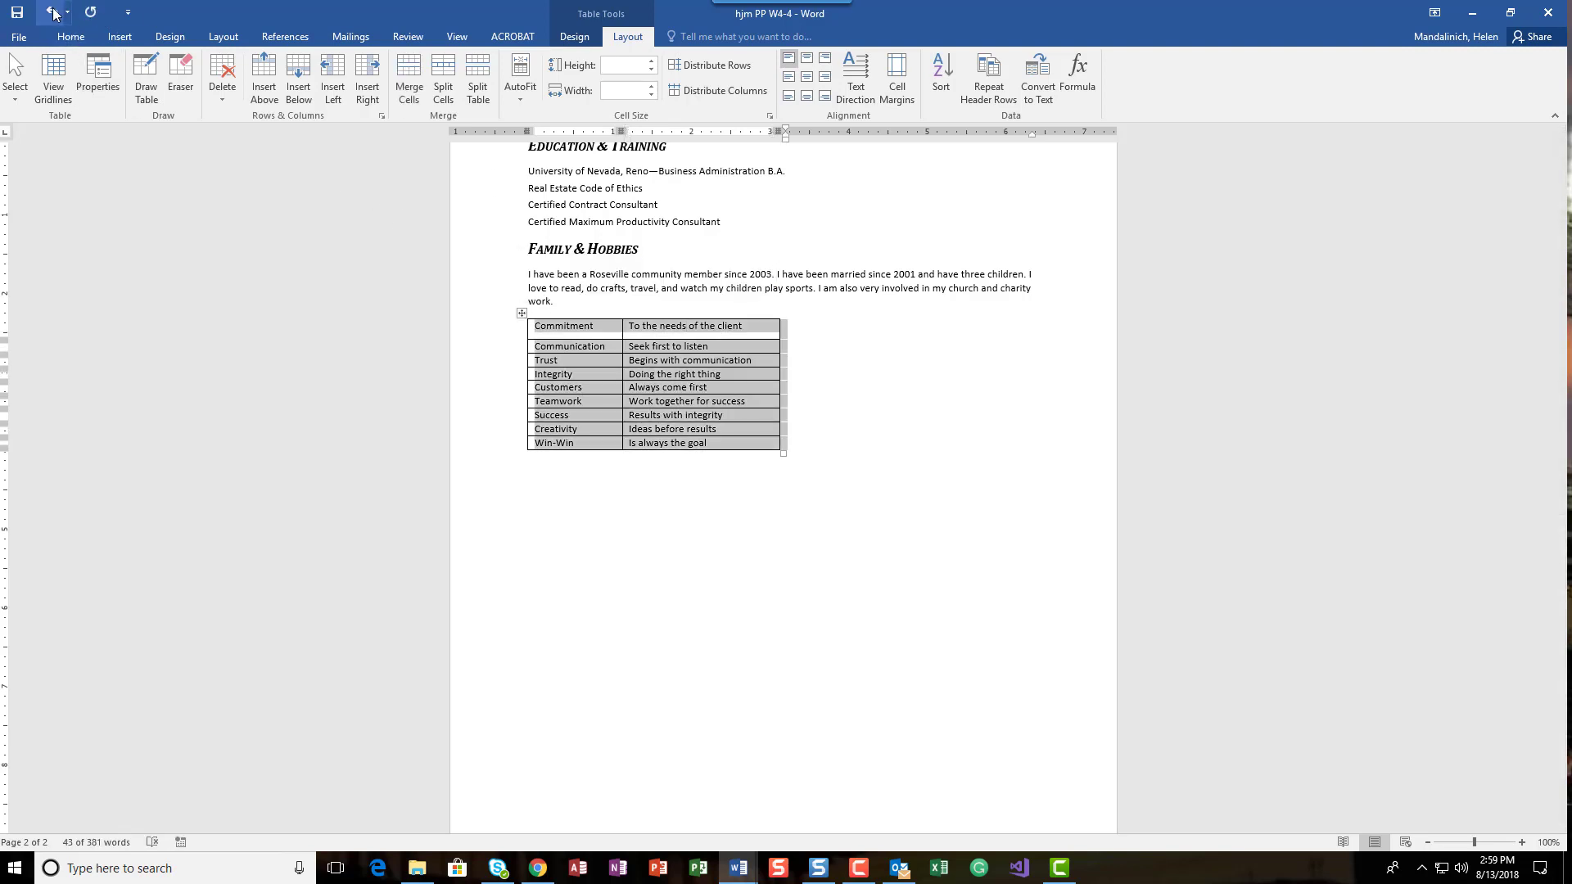
- Select the whole table and set the height of all its rows to 0.25"
click(524, 313)
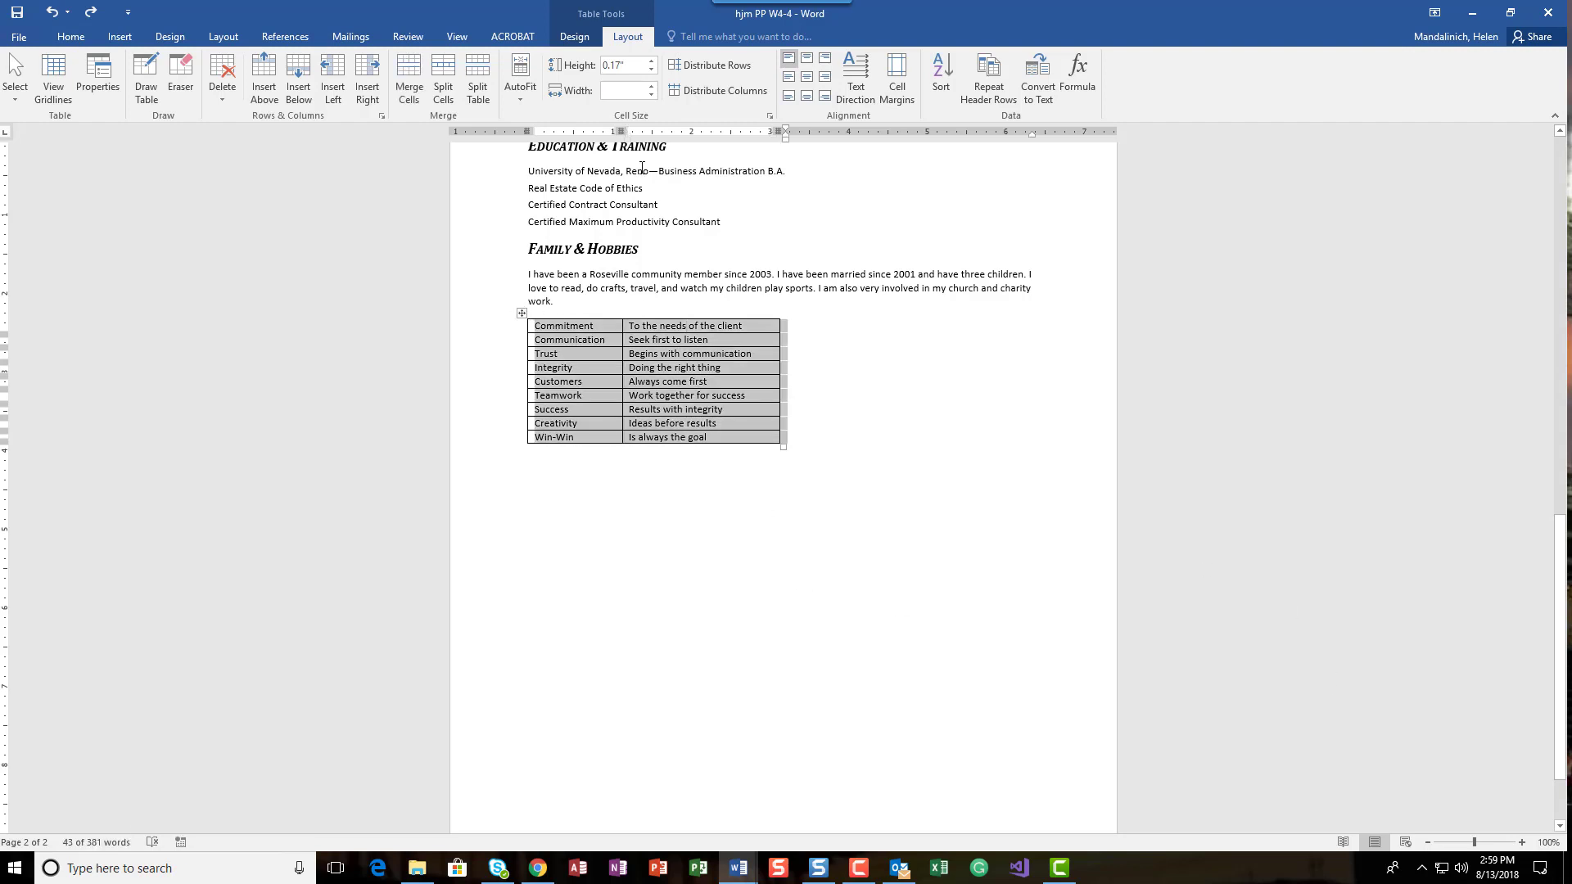
click(624, 90)
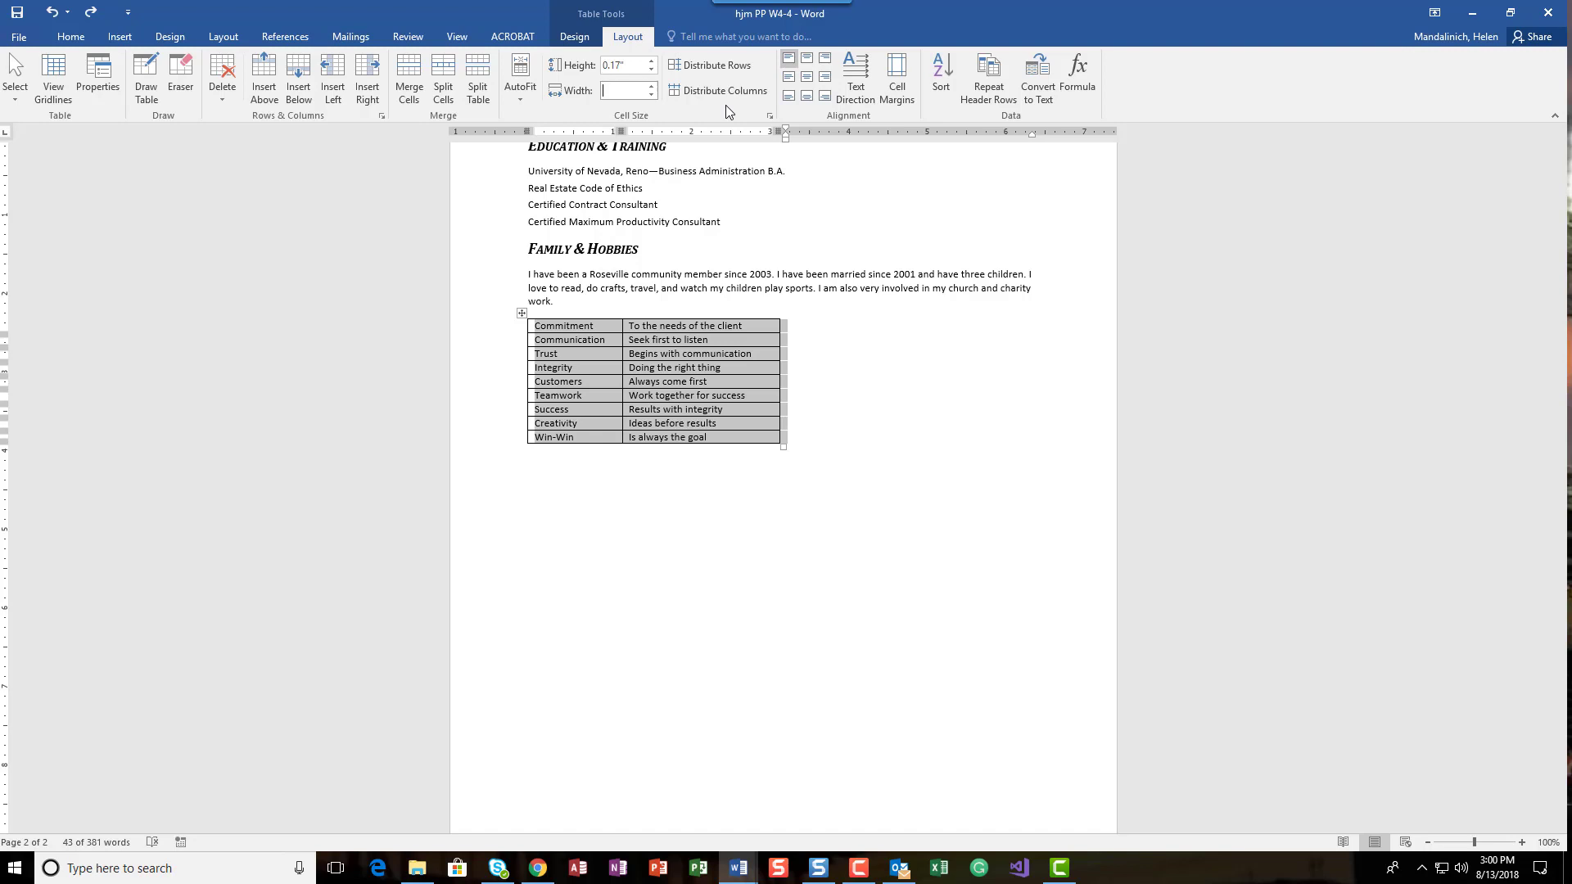
text(.25)
key(Return)
click(632, 64)
key(BackSpace)
text(.25)
key(Return)
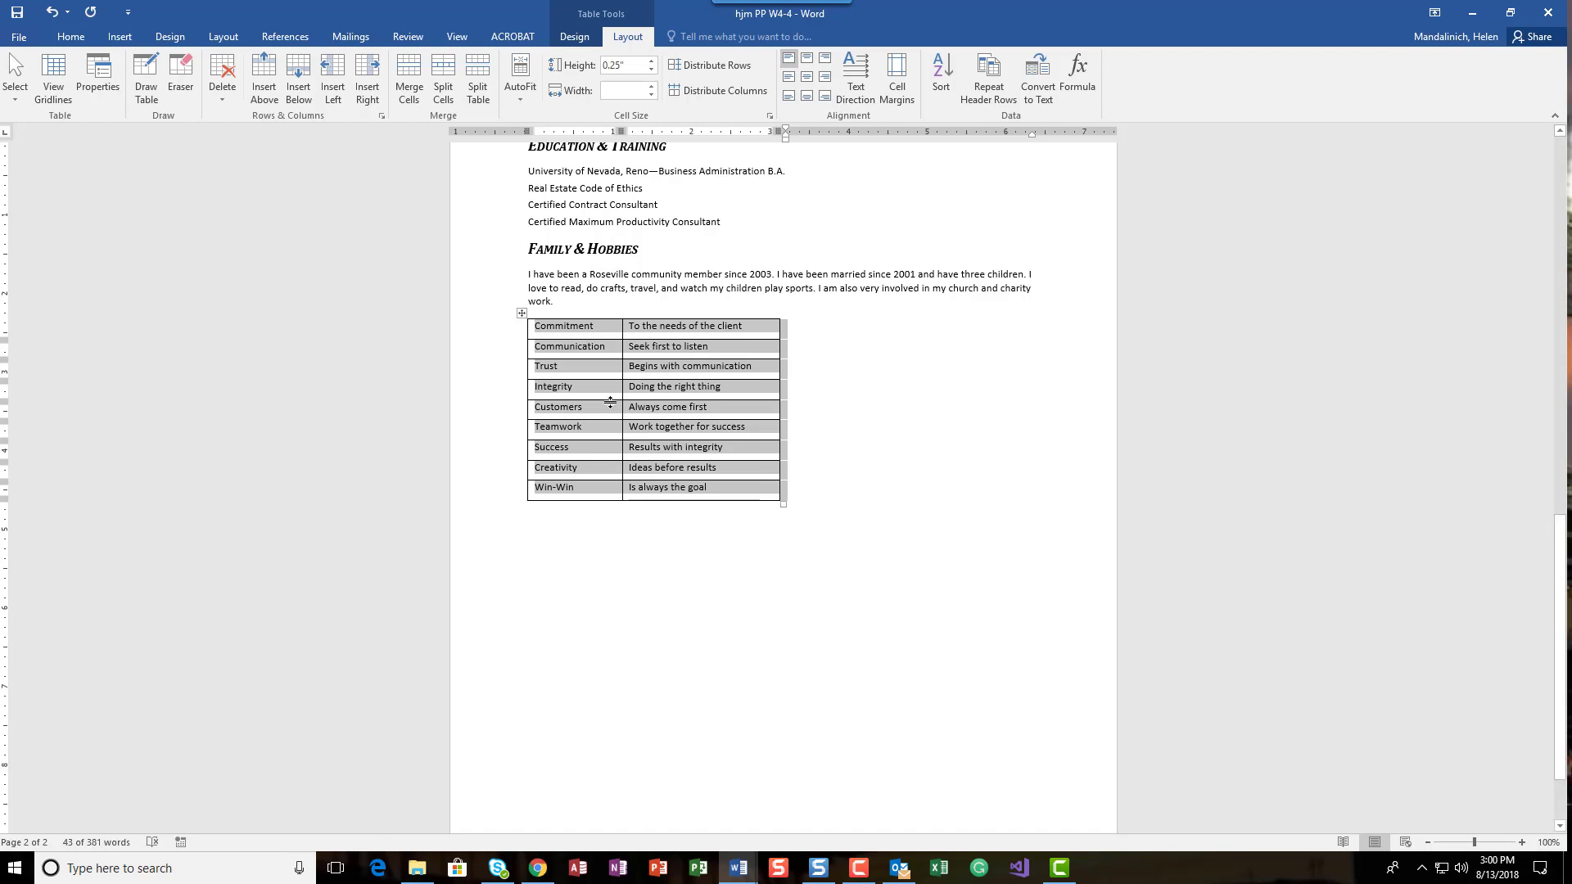
click(540, 326)
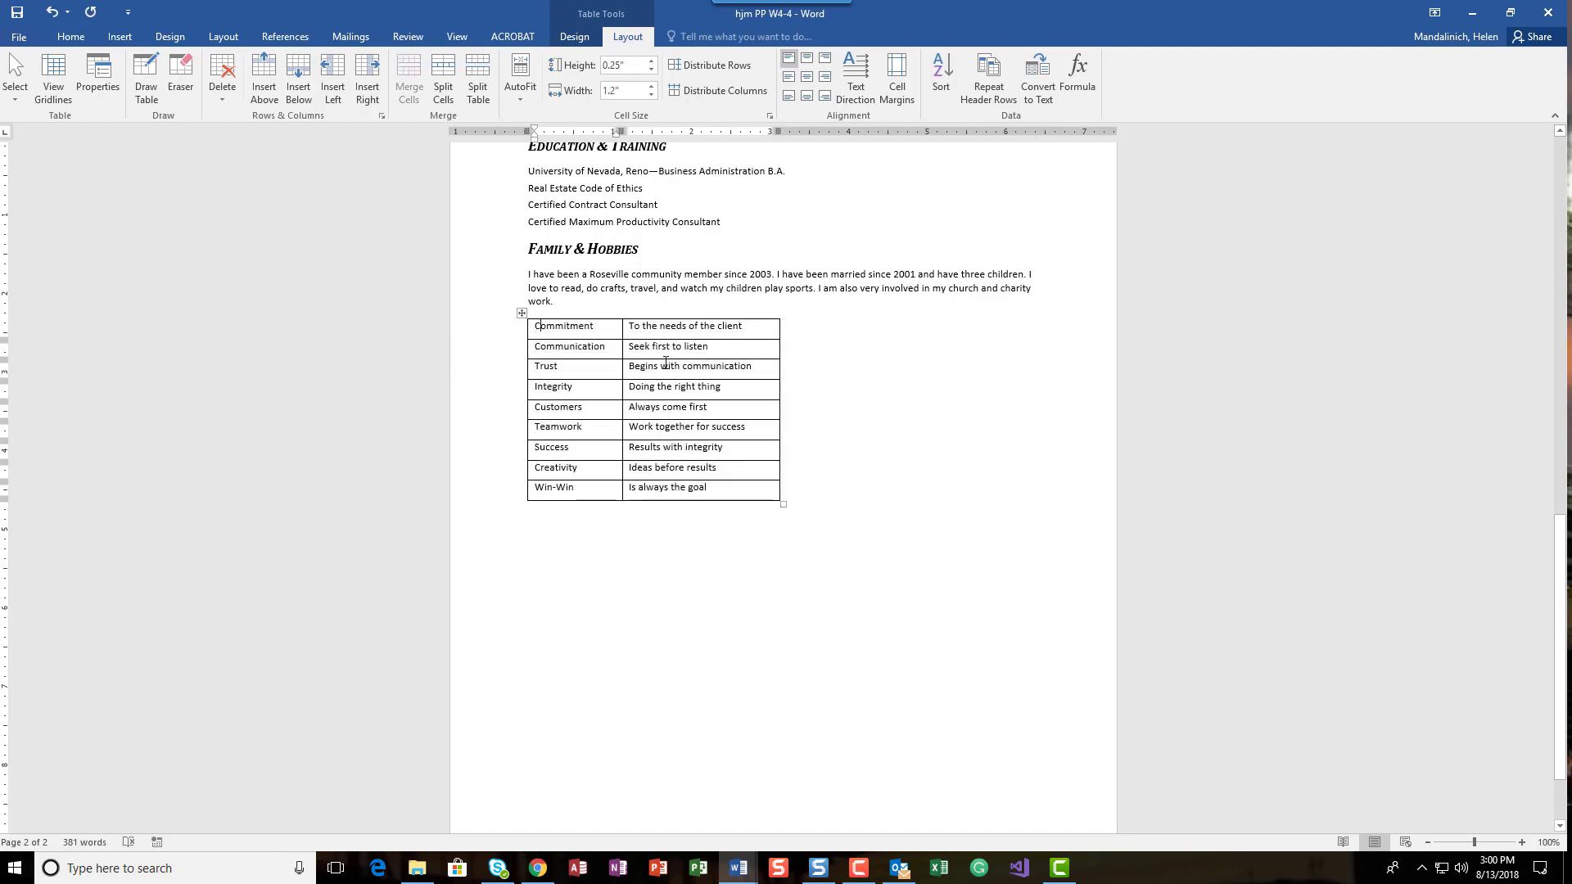
click(688, 328)
- Insert a row above the Commitment row and merge its two cells into one
click(522, 314)
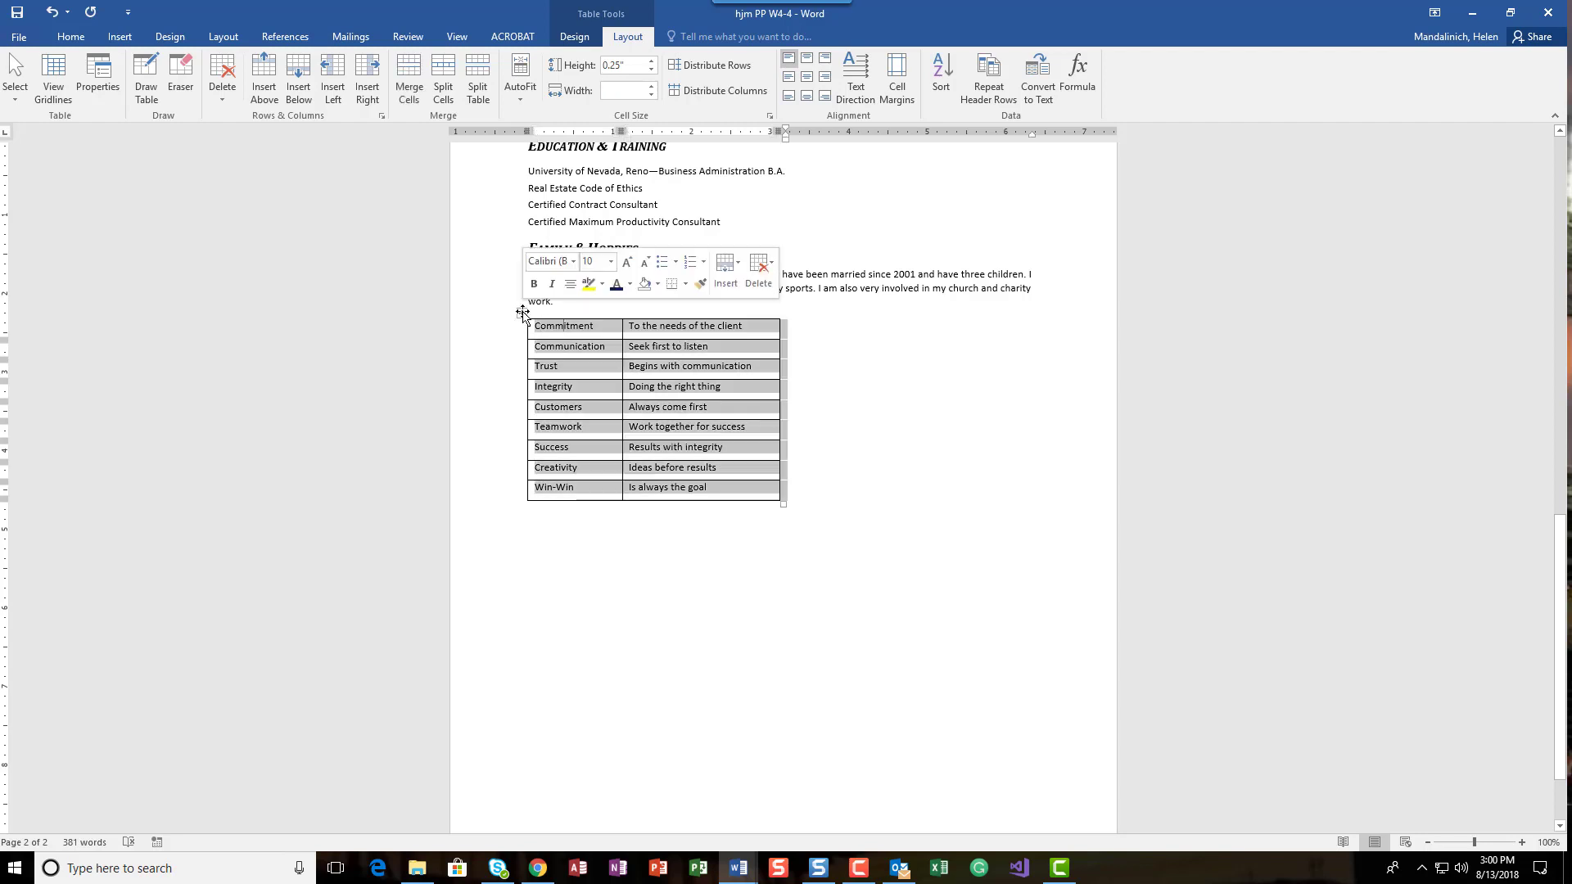
click(591, 330)
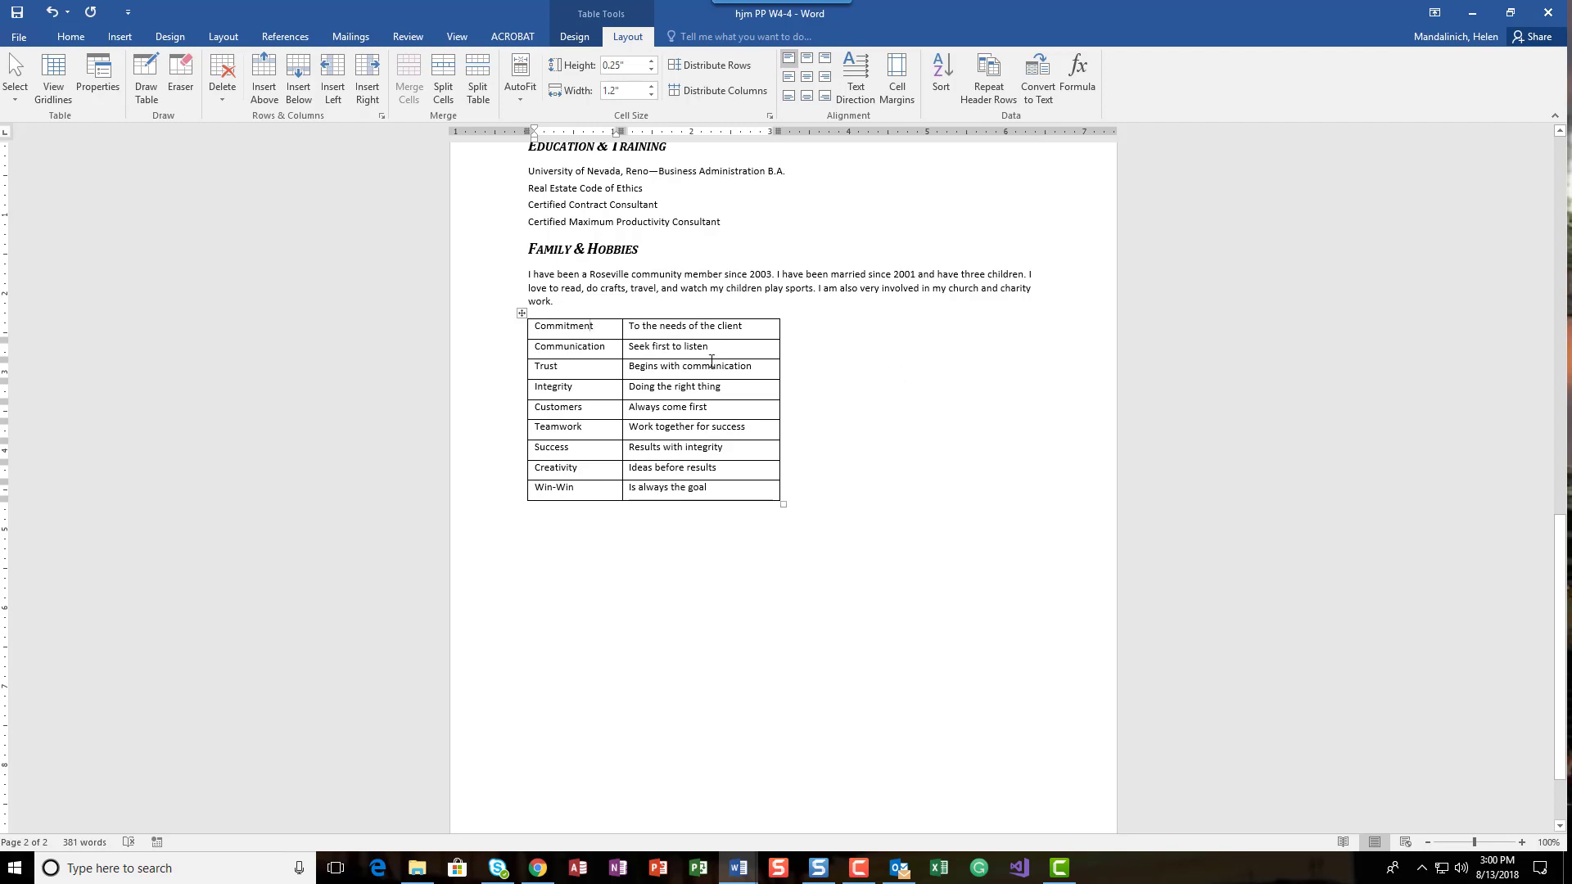
click(264, 80)
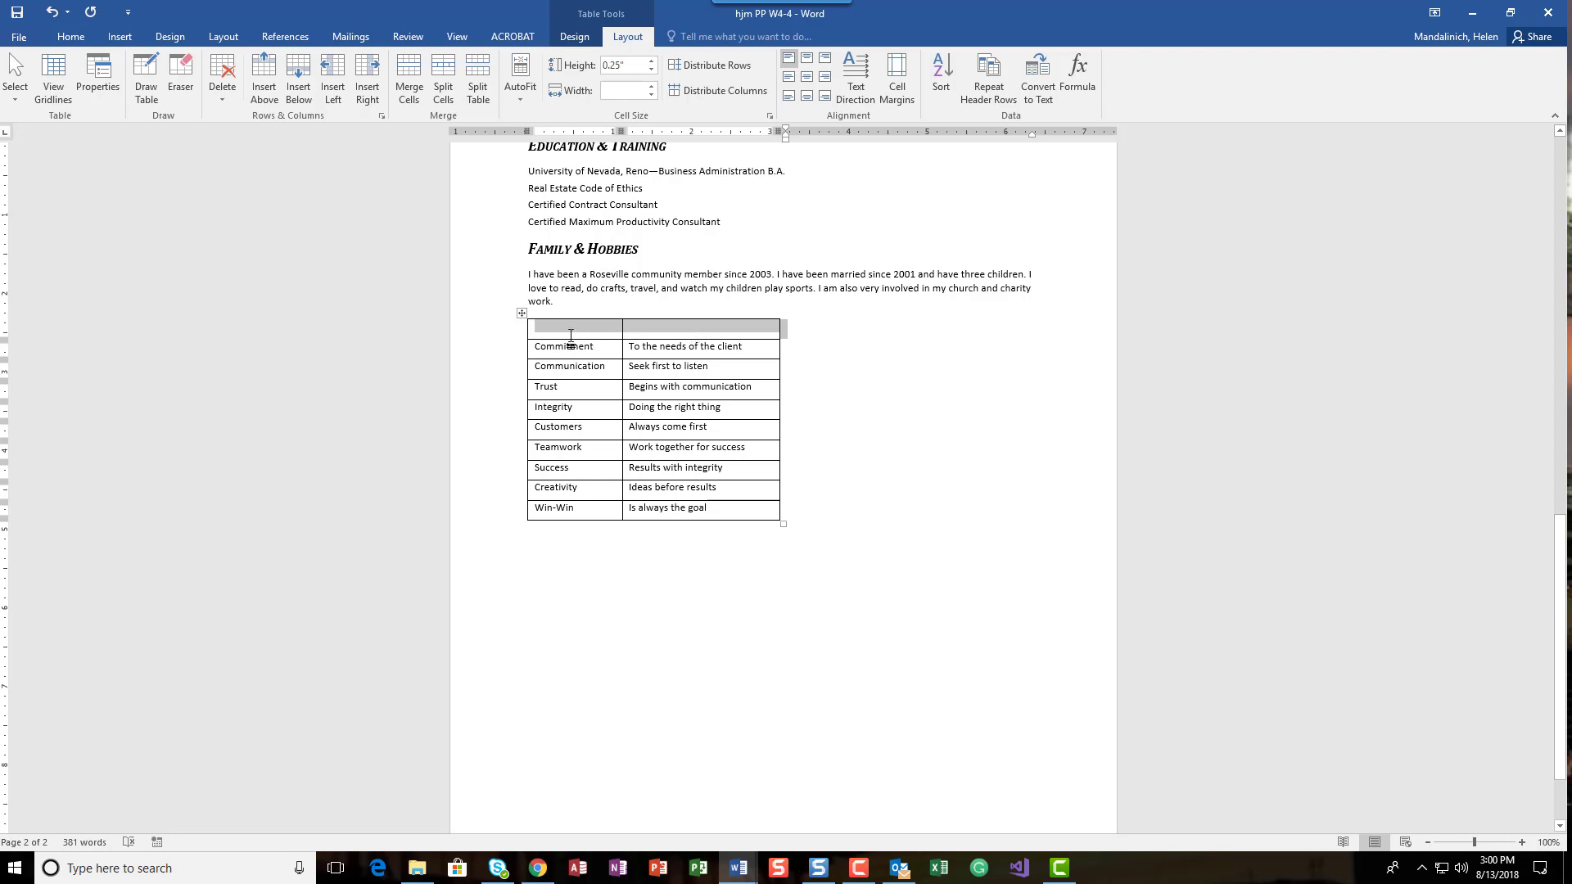
click(407, 78)
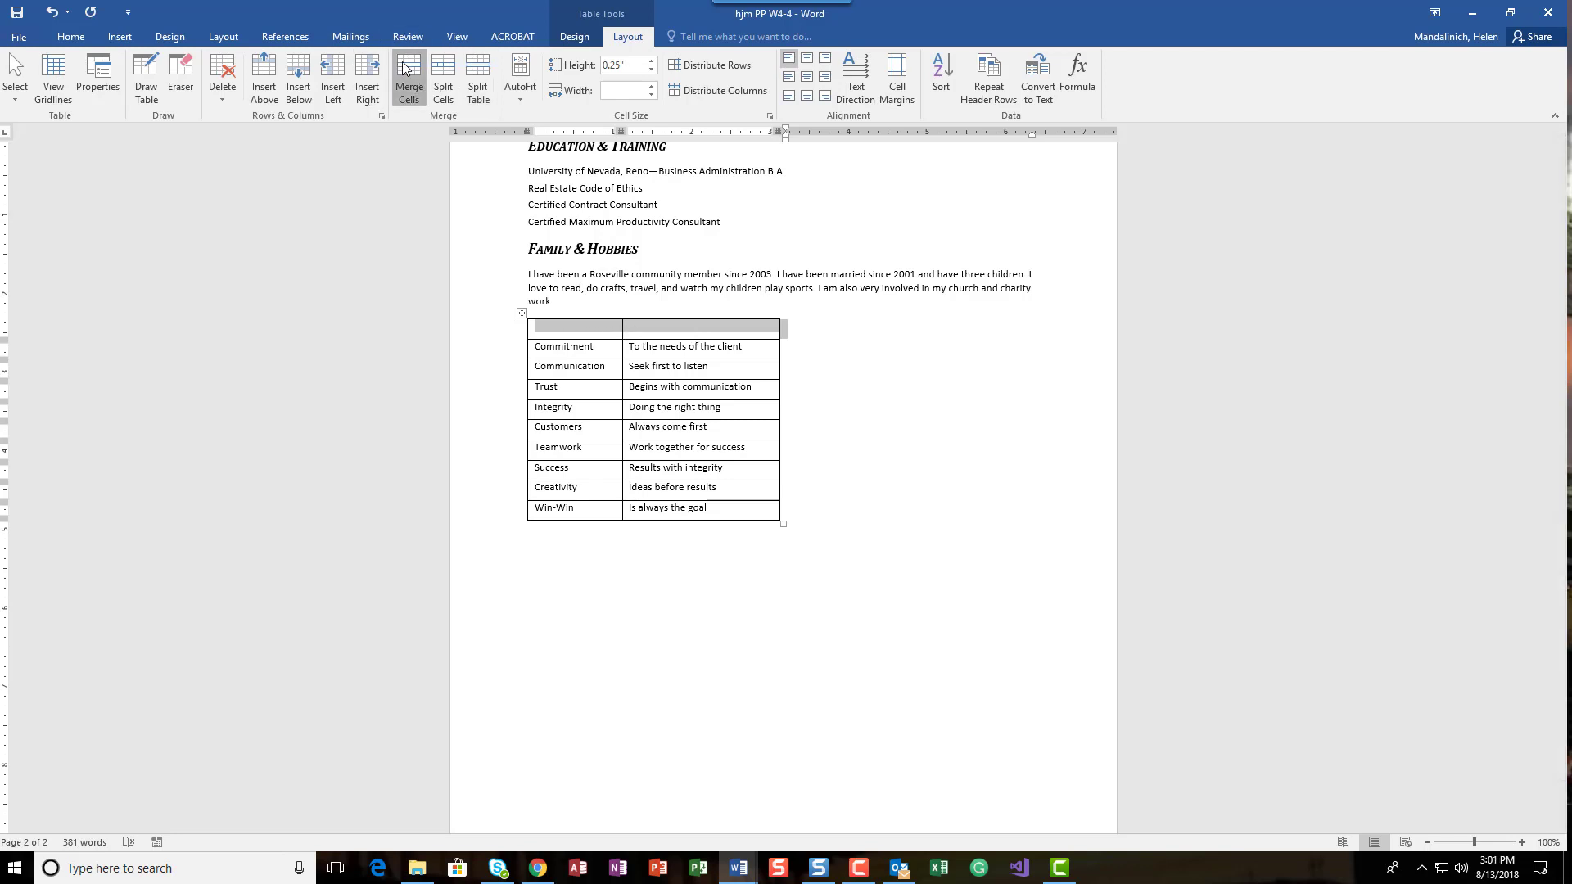
- Enter the title "The Placer Hills Belief System" in the merged top row of the table
click(667, 330)
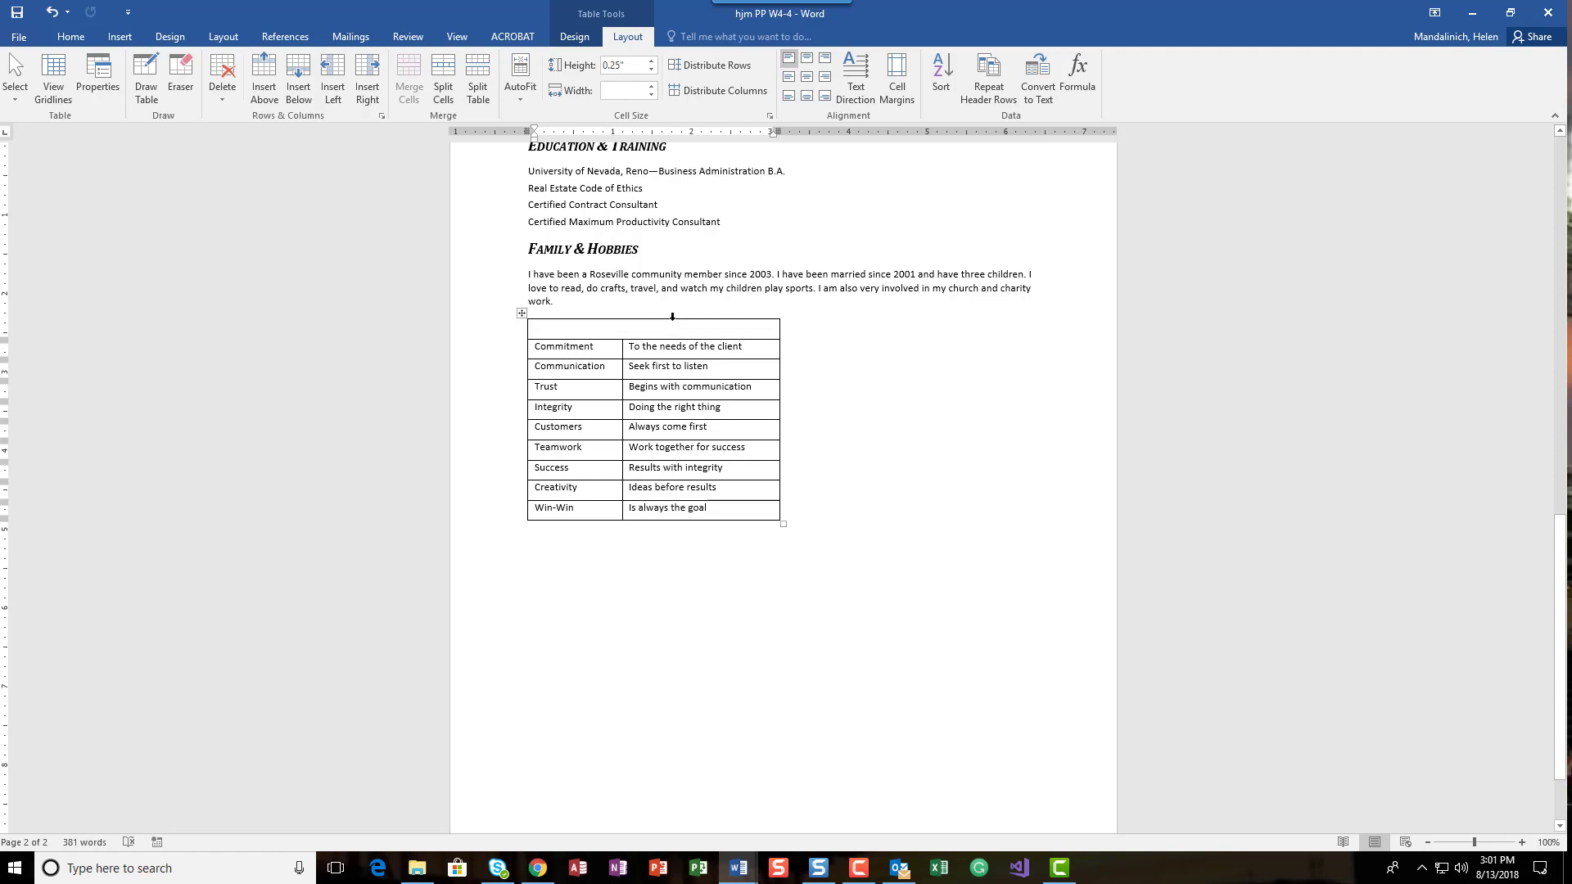
text(The Pla)
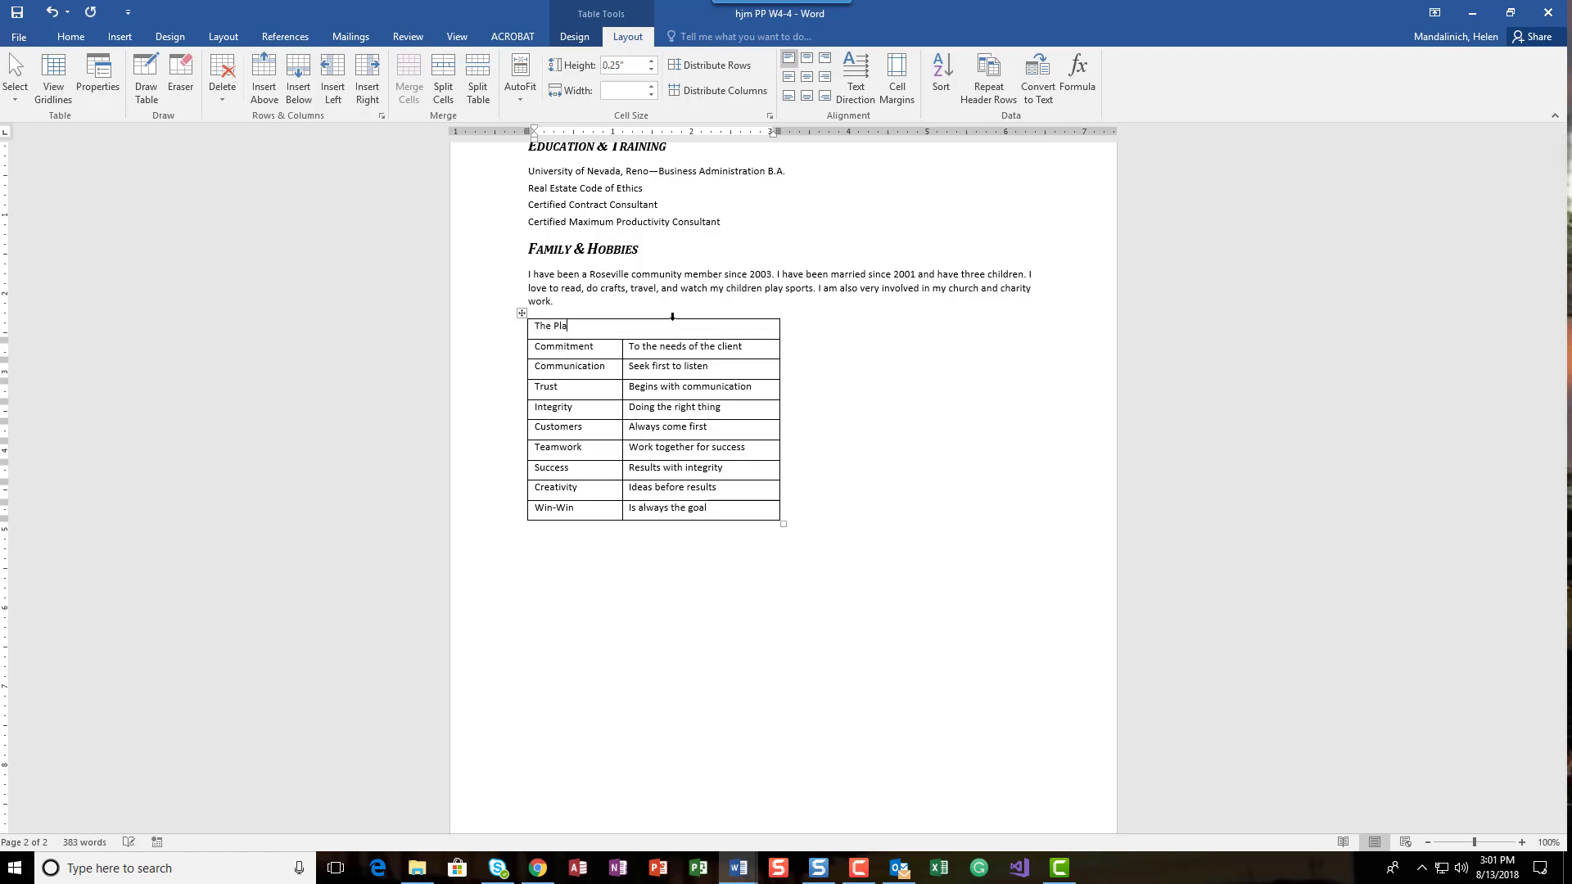
text(cer Hills beli)
key(BackSpace)
key(BackSpace)
key(BackSpace)
text(ief System)
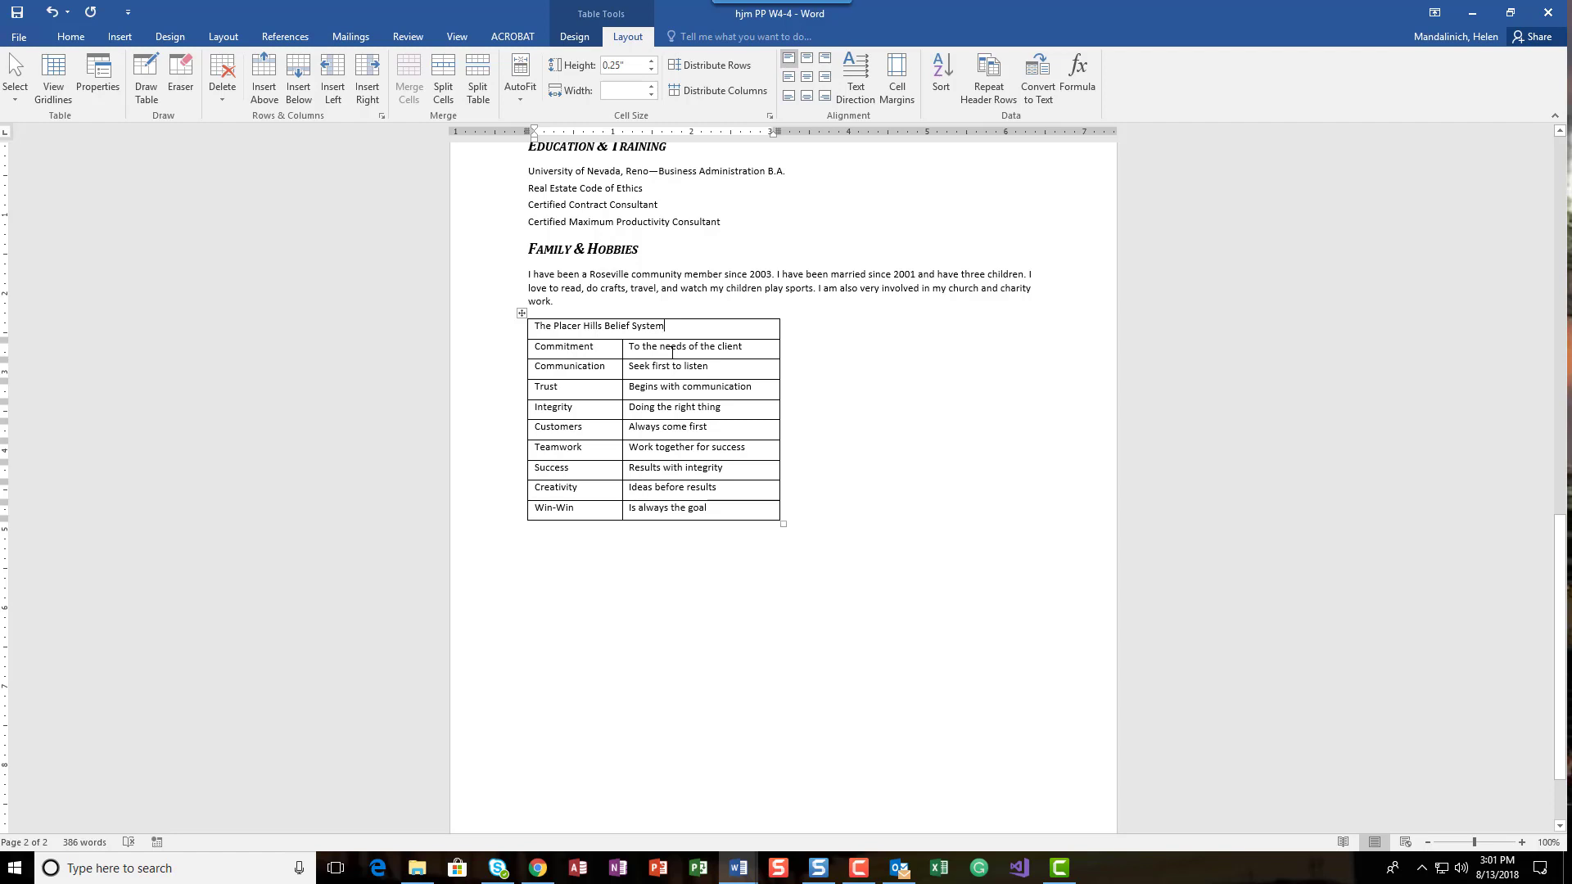
- Sort the table rows below the title row by Column 1 as text in ascending order, with no header row
click(638, 352)
drag(538, 347, 686, 507)
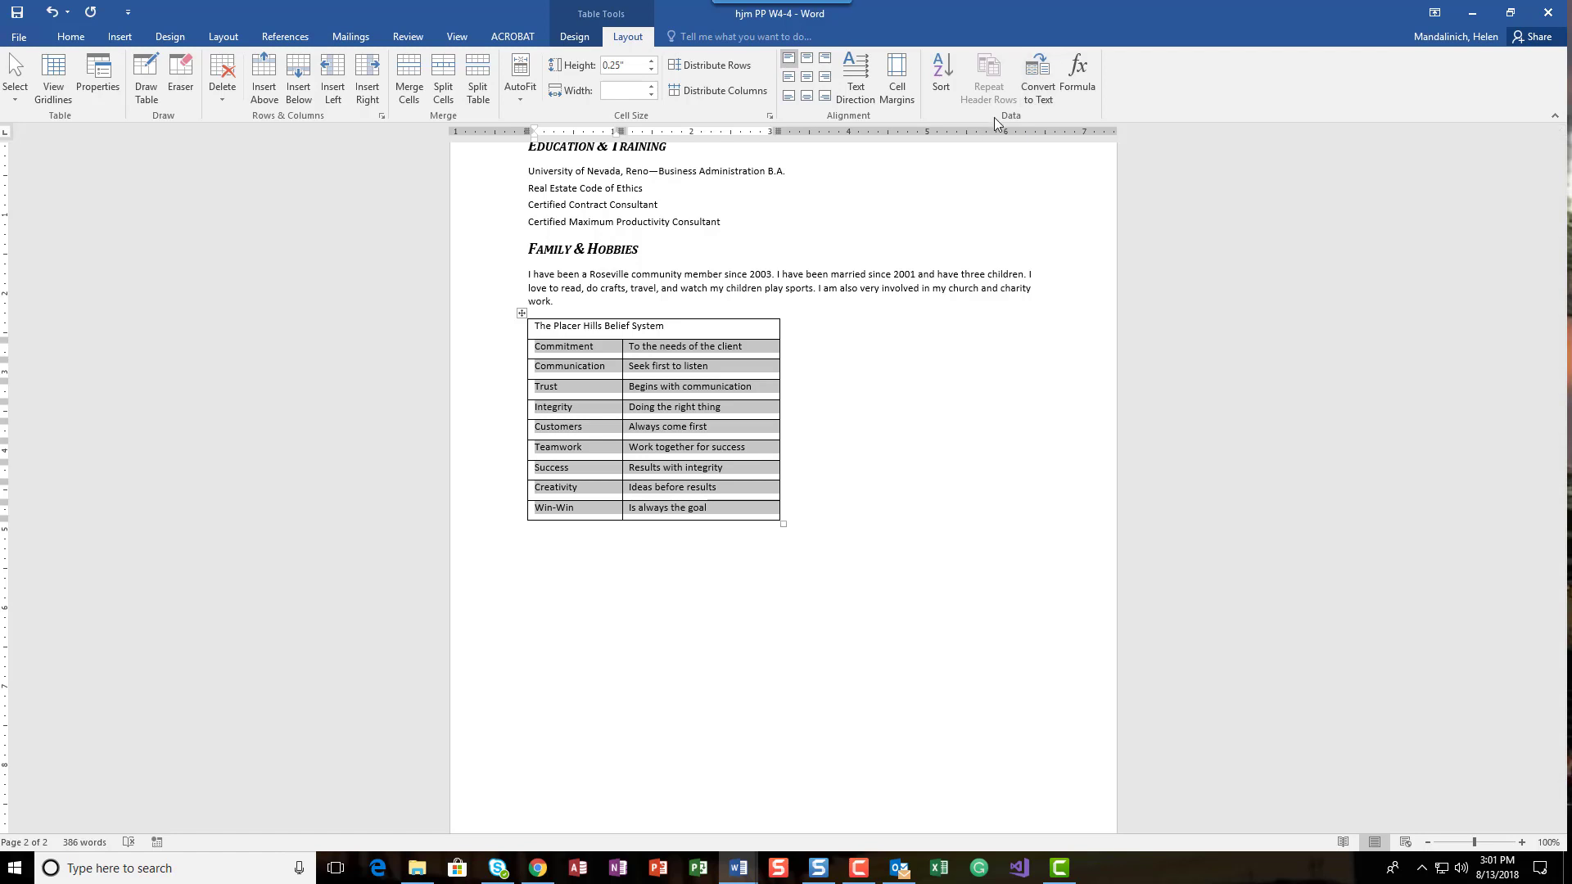
click(951, 75)
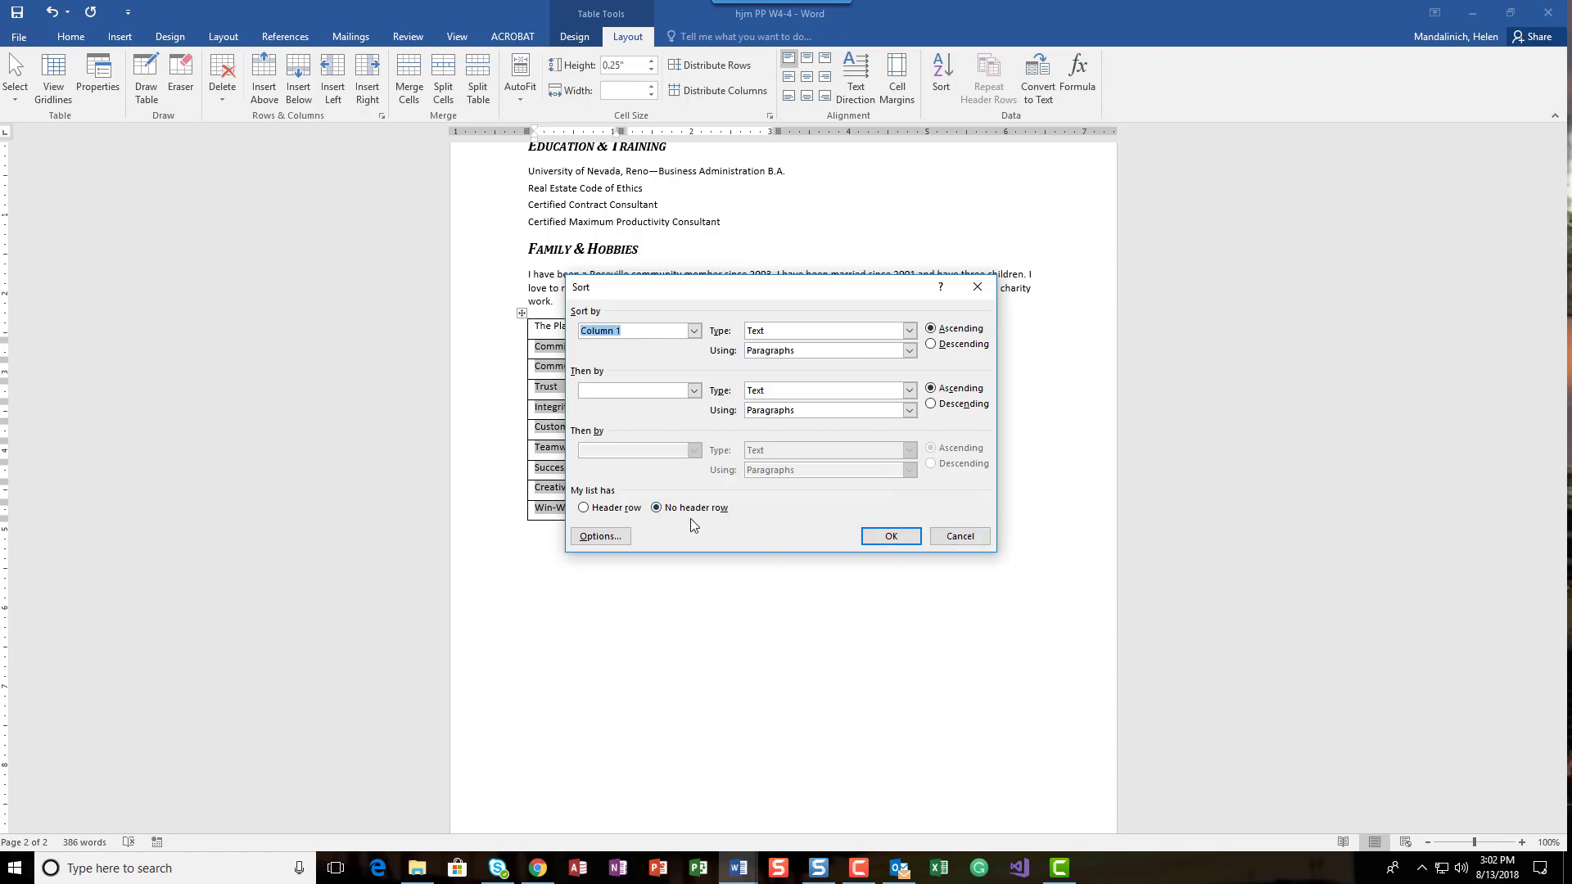
click(892, 537)
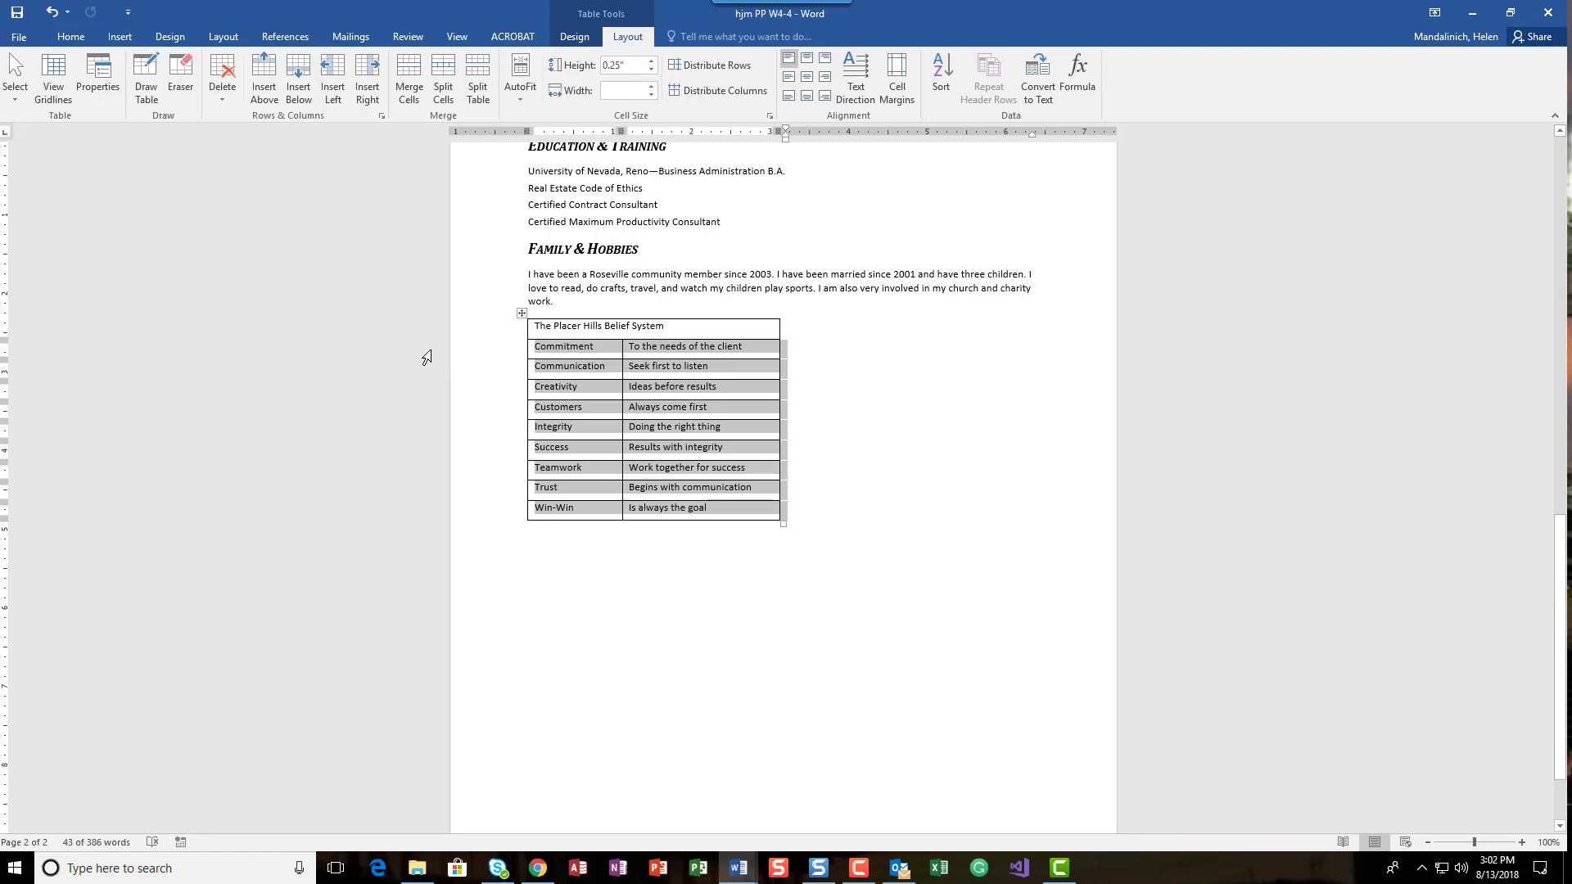
- Set the whole table's default left and right cell margins to 0.05" and align all its cells Center Left
click(522, 314)
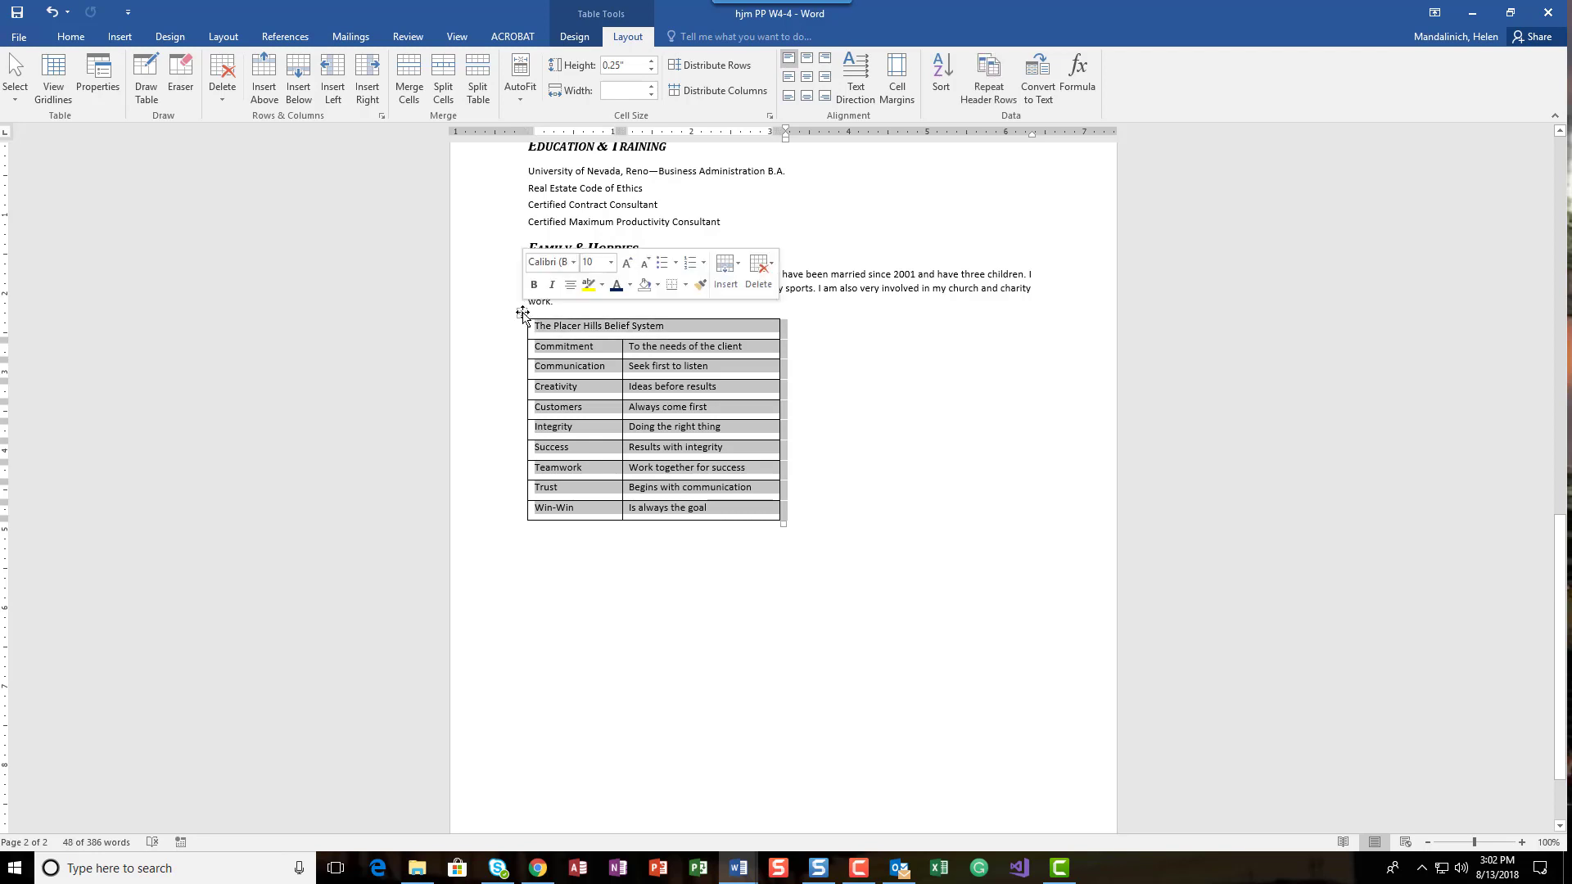
click(895, 80)
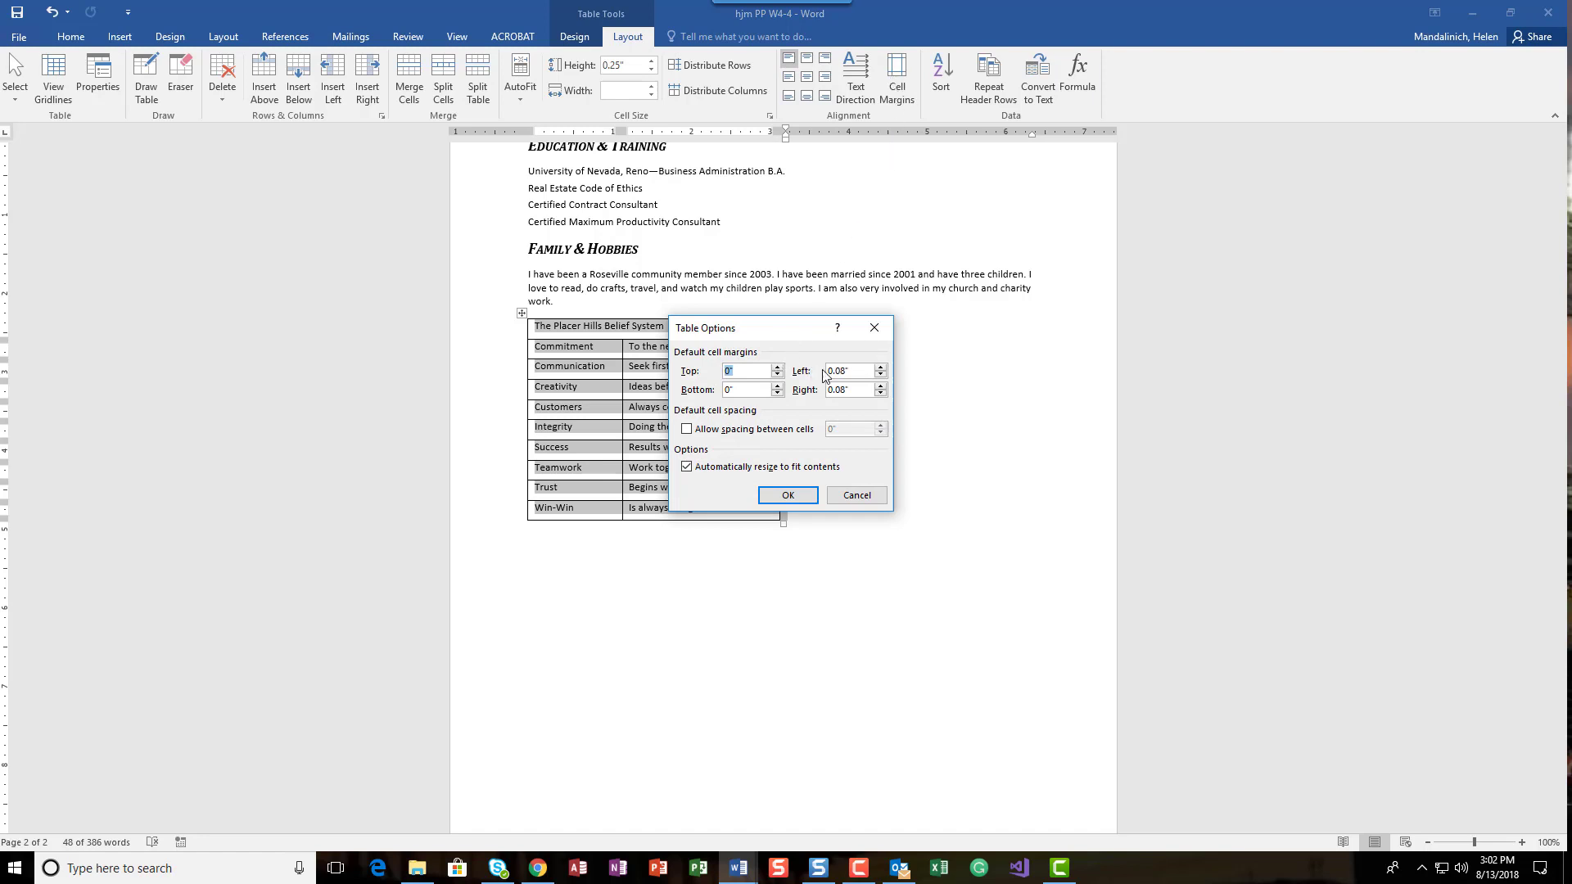
click(854, 370)
key(BackSpace)
key(BackSpace)
key(BackSpace)
key(BackSpace)
text(.05)
key(Tab)
text(005)
key(Tab)
click(788, 496)
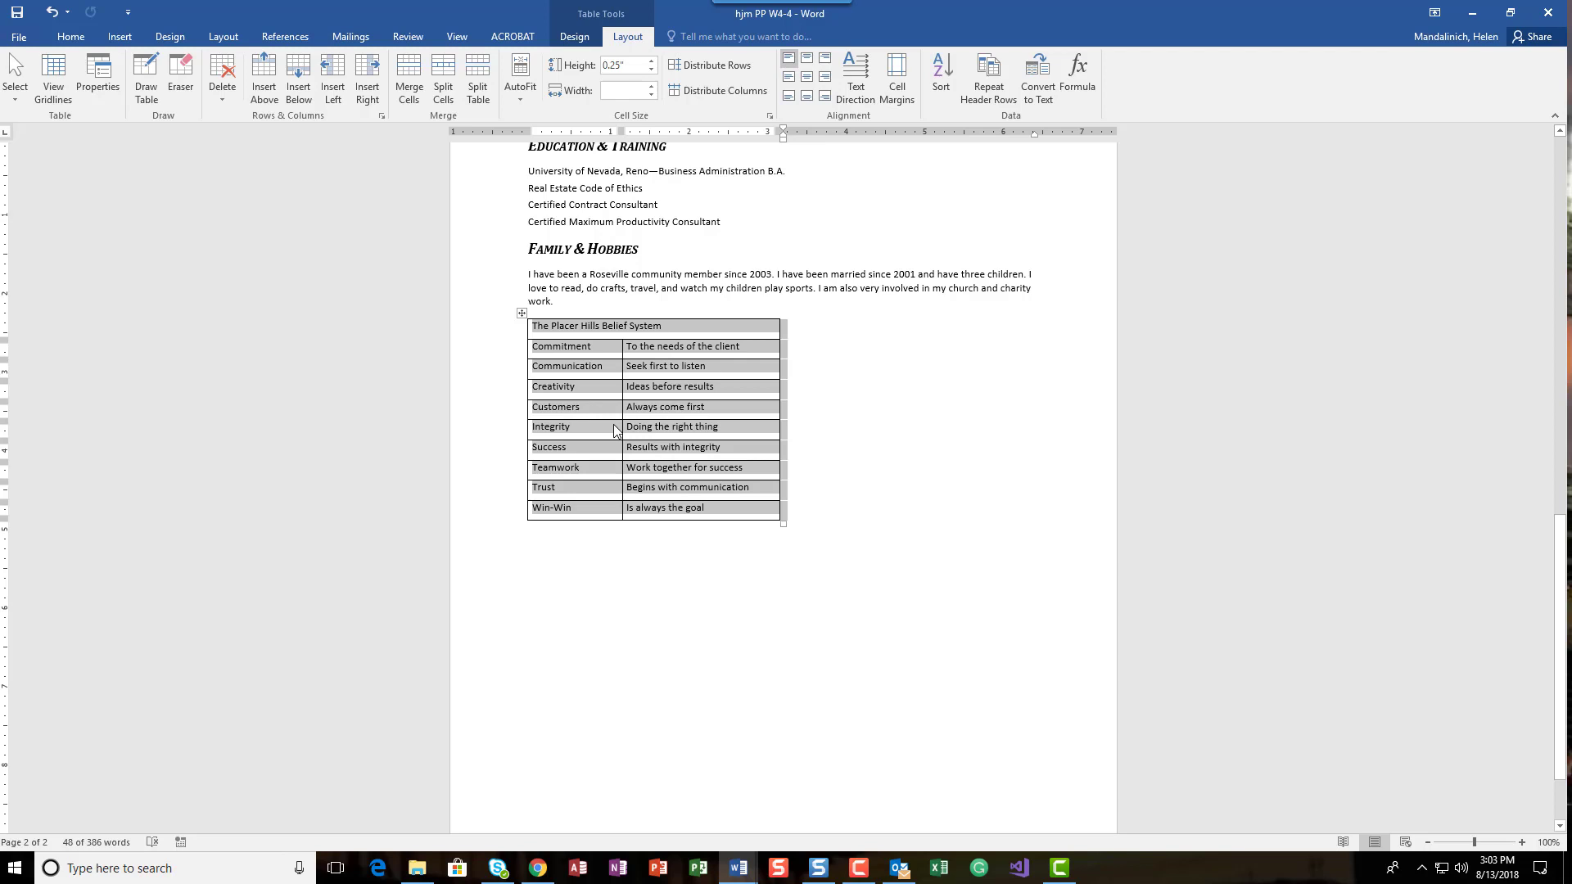
click(789, 76)
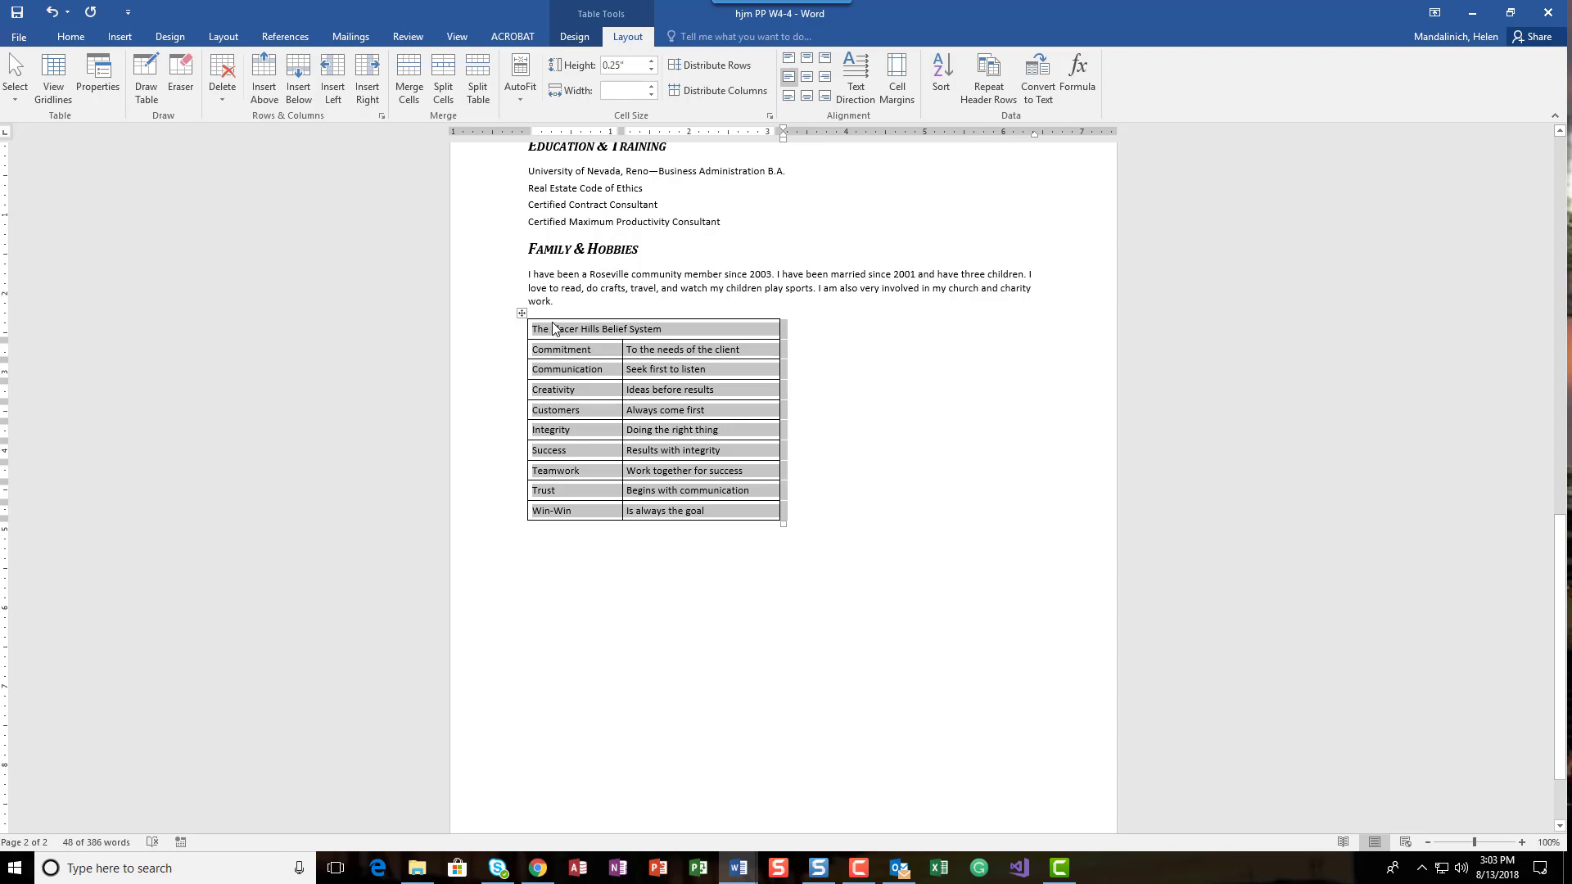
- Center the title "The Placer Hills Belief System" in the table's merged top row and save the document
click(579, 329)
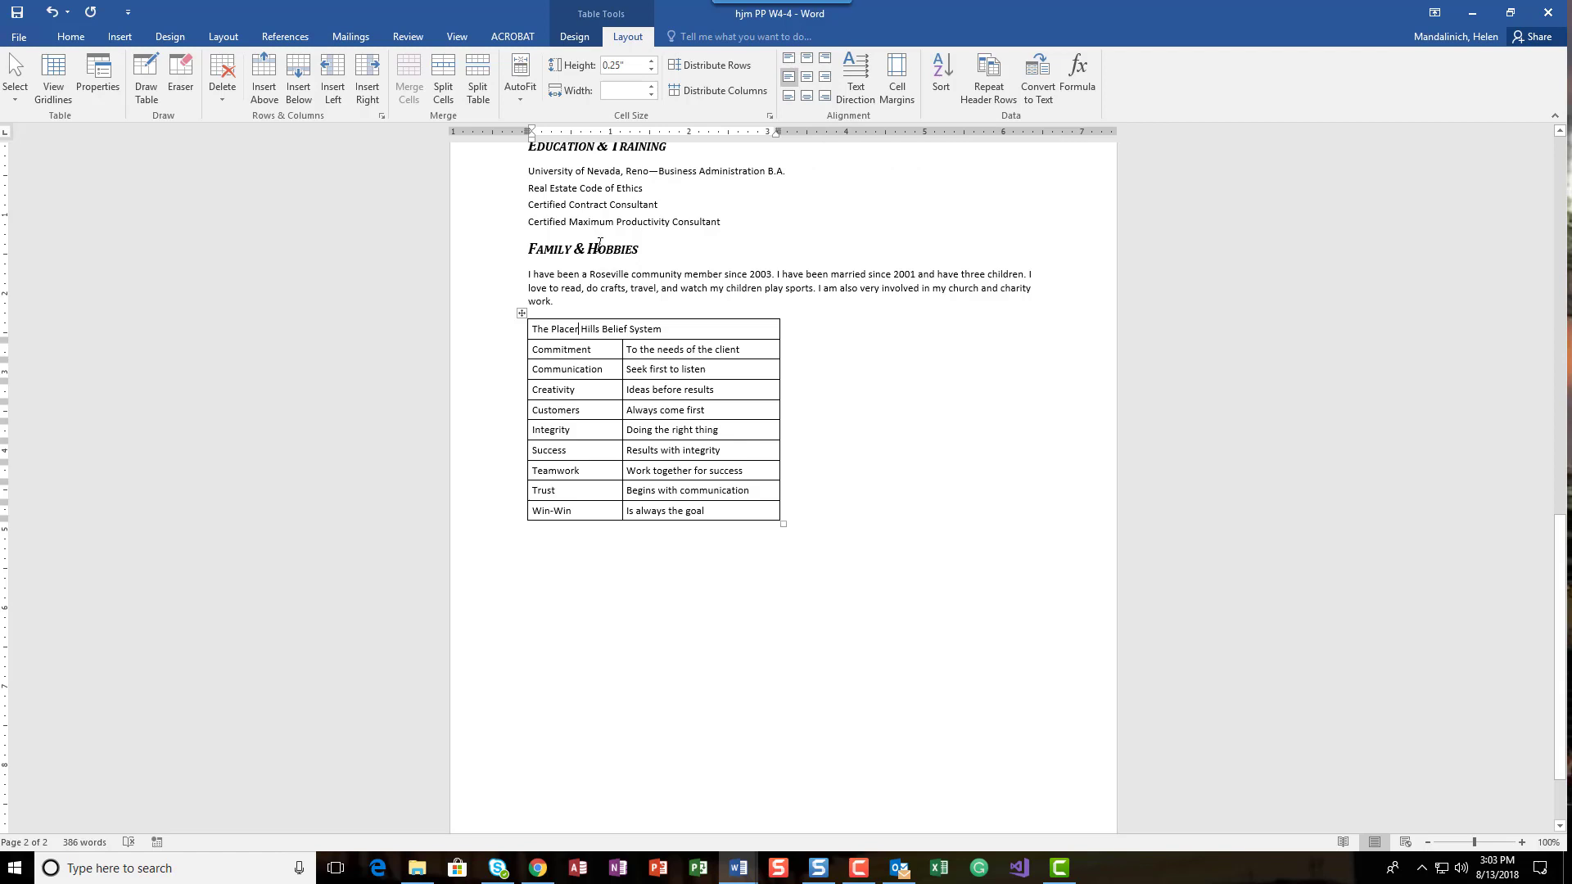
right_click(597, 329)
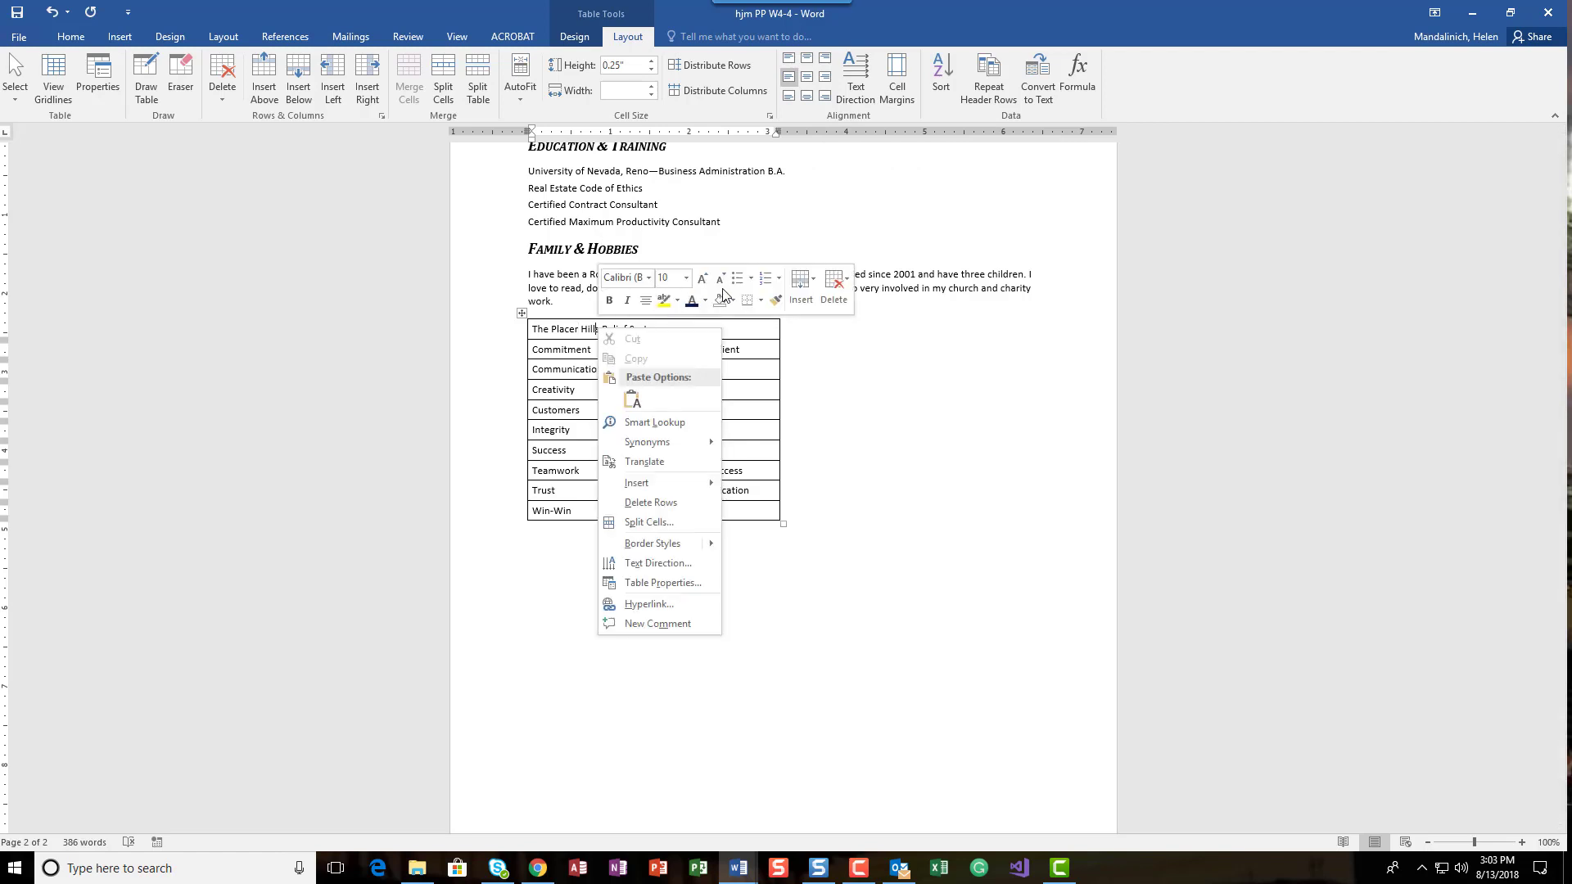
click(647, 302)
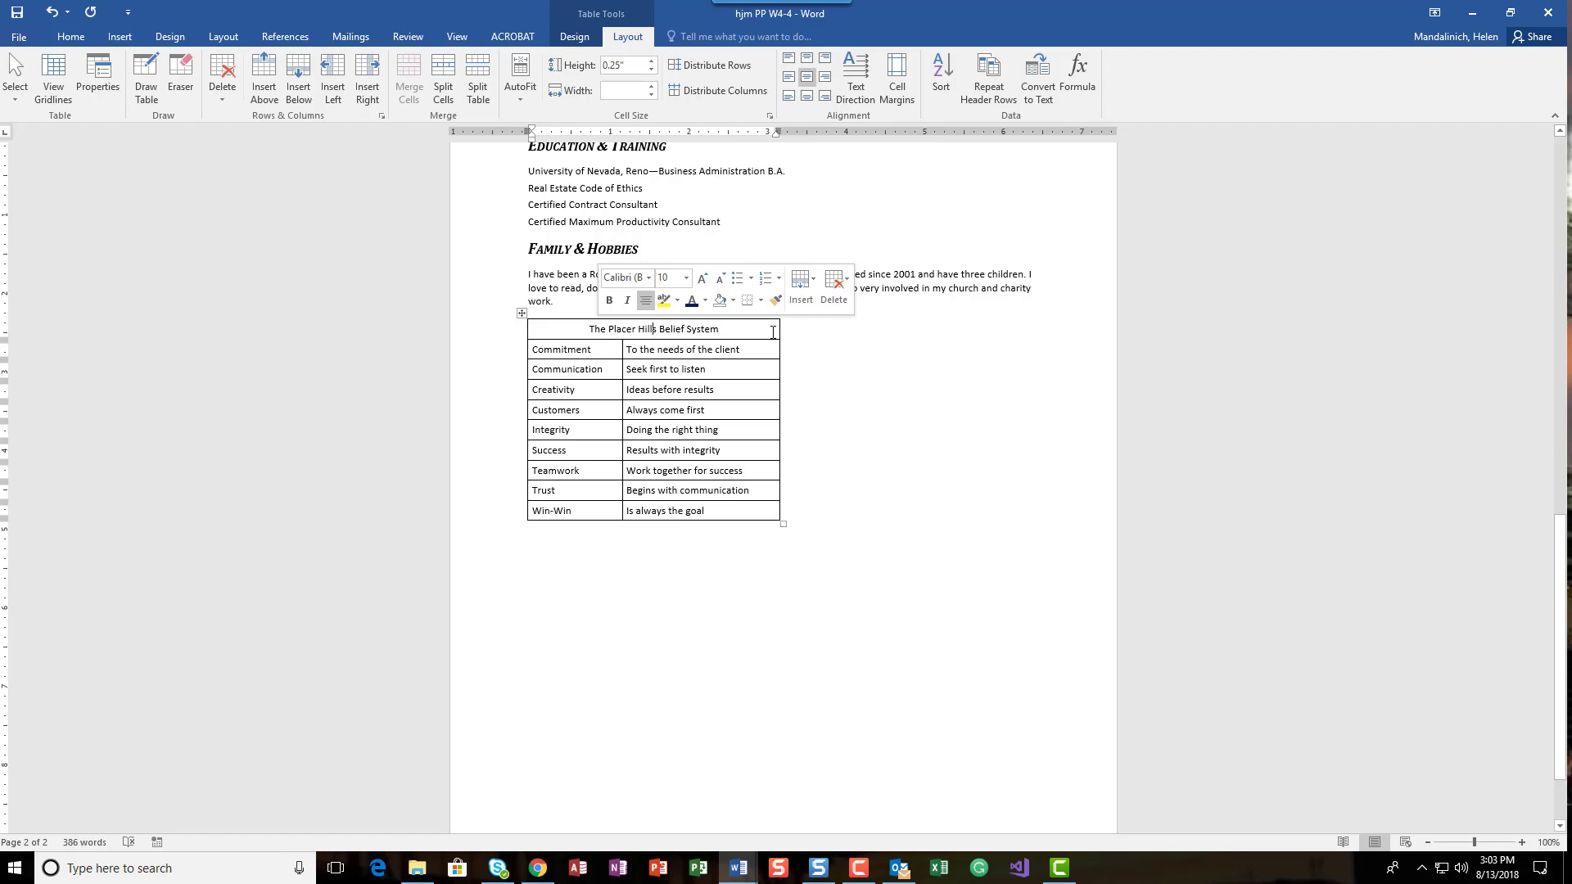
click(16, 11)
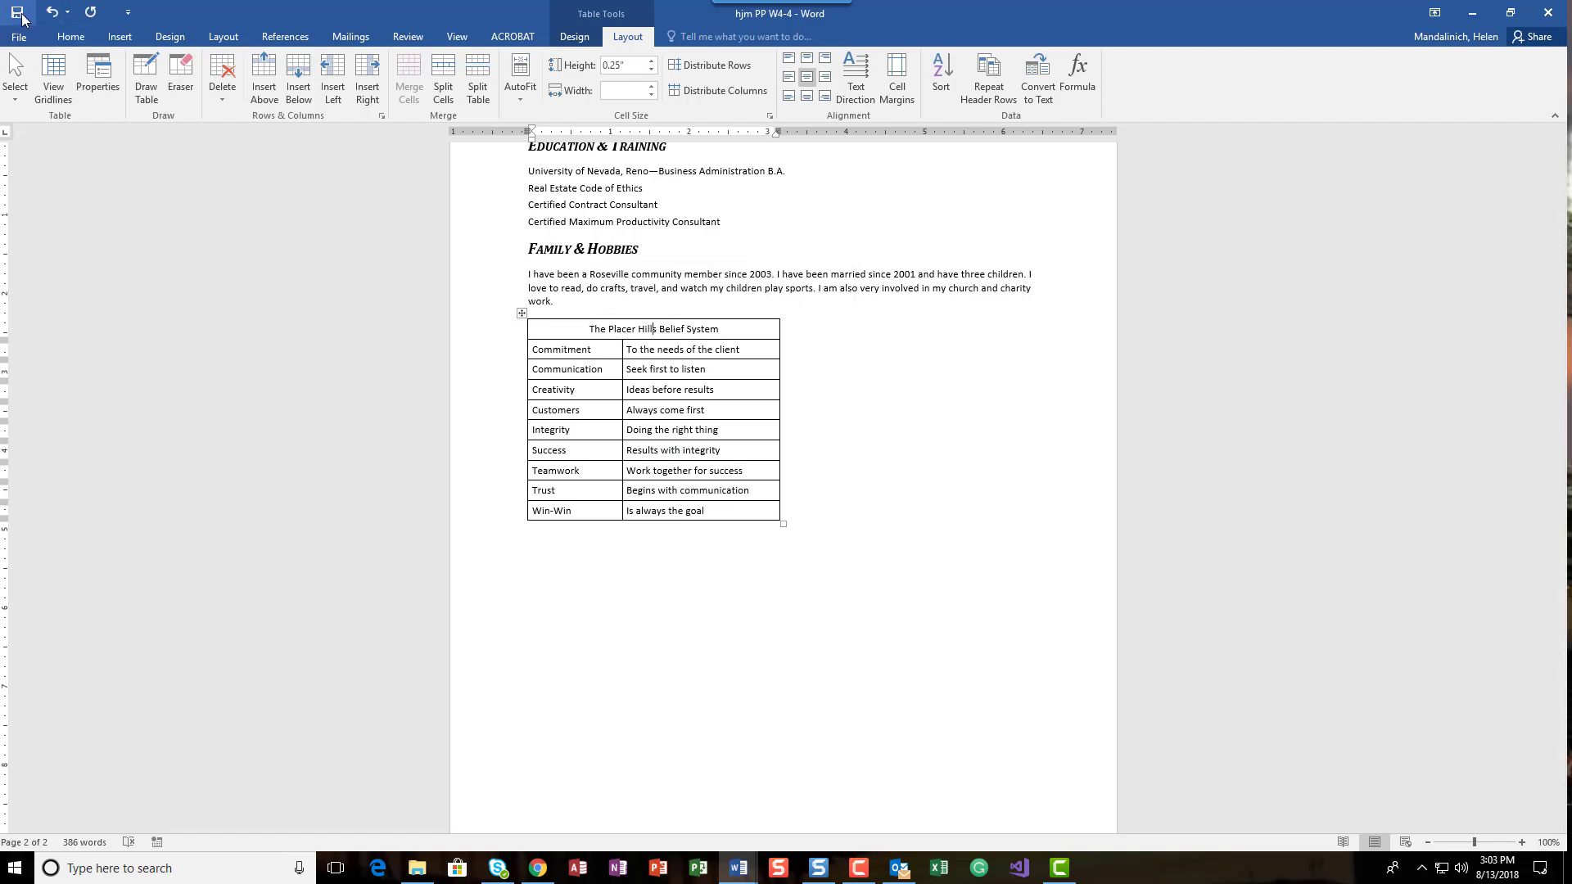